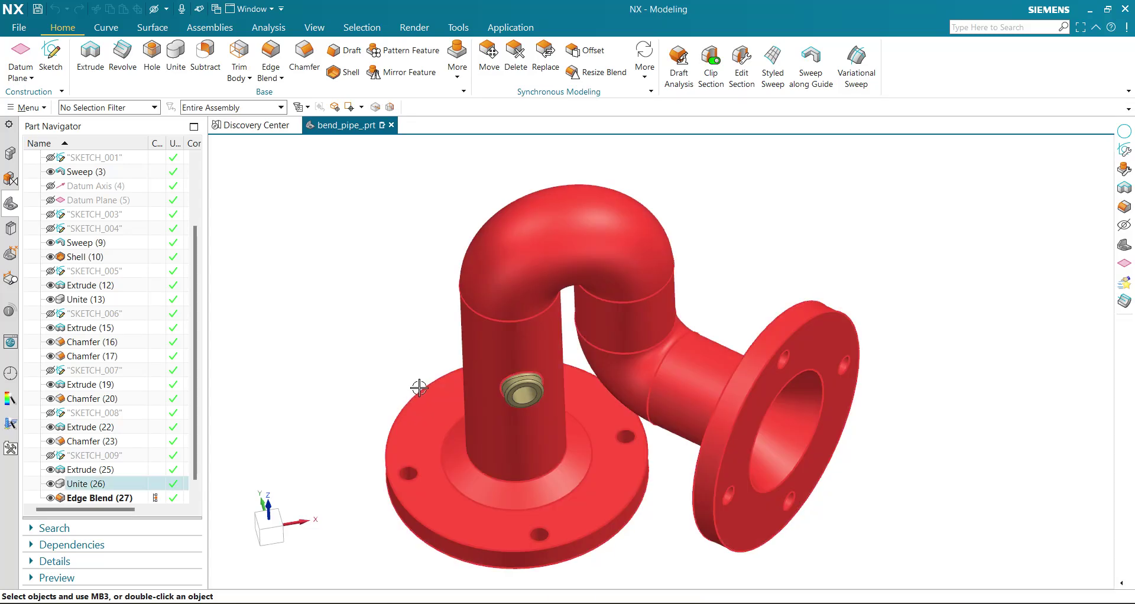
Examine the bend pipe model from several angles, including the U-bend, both bolted flanges and the small side port.
middle_drag(414, 383, 436, 374)
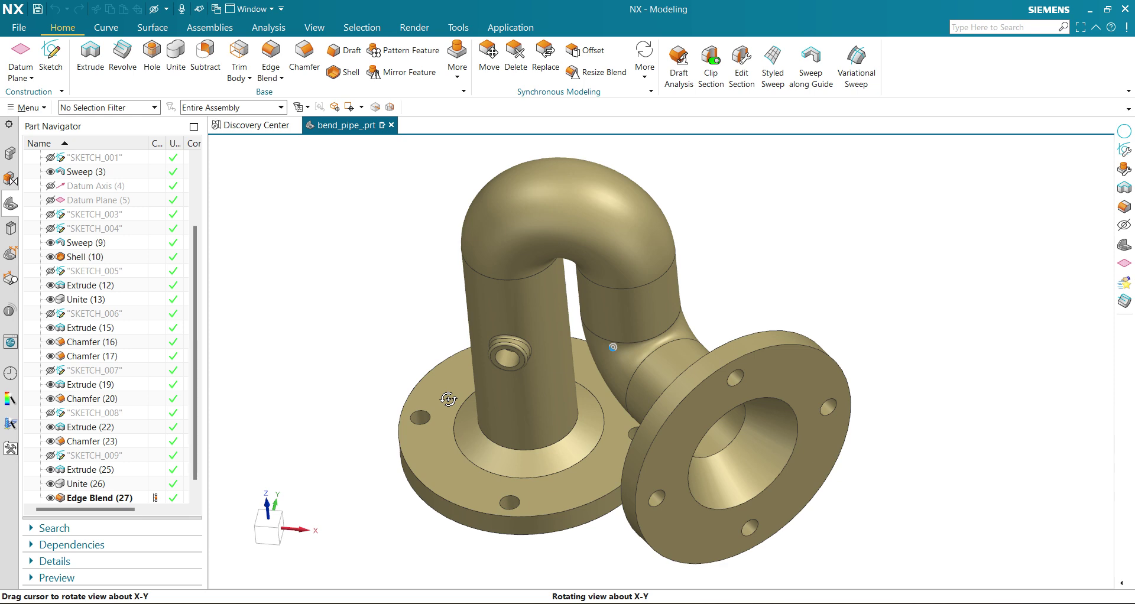
middle_drag(451, 462, 470, 444)
scroll(468, 381, up, 2)
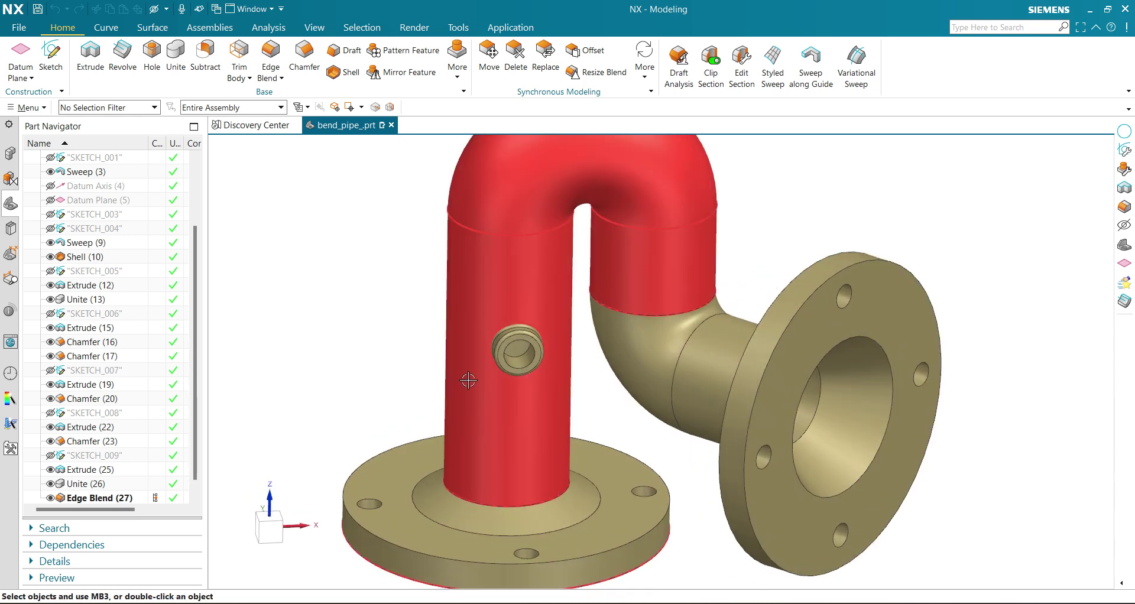
scroll(621, 211, down, 2)
scroll(692, 312, down, 1)
middle_drag(680, 301, 640, 306)
middle_drag(678, 343, 664, 331)
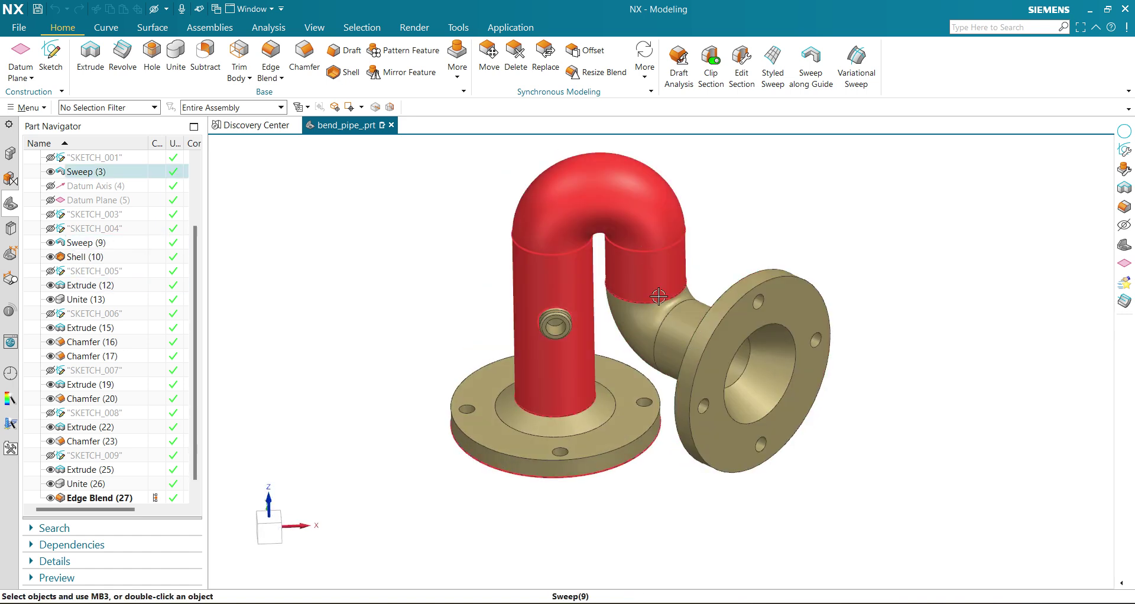
middle_drag(659, 340, 650, 345)
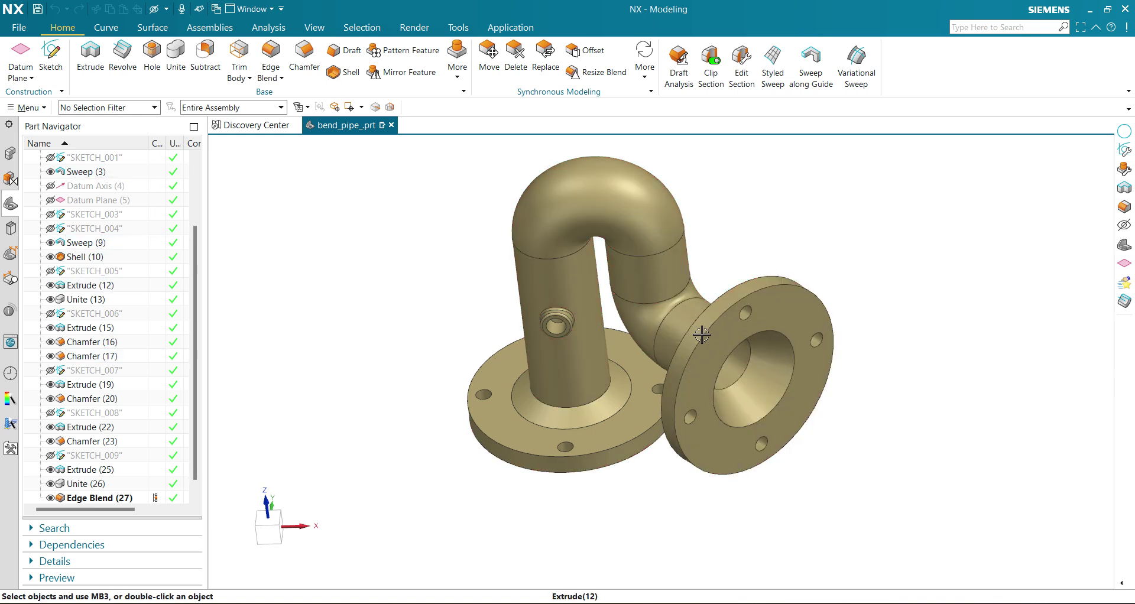
middle_drag(755, 396, 833, 395)
middle_drag(591, 307, 514, 309)
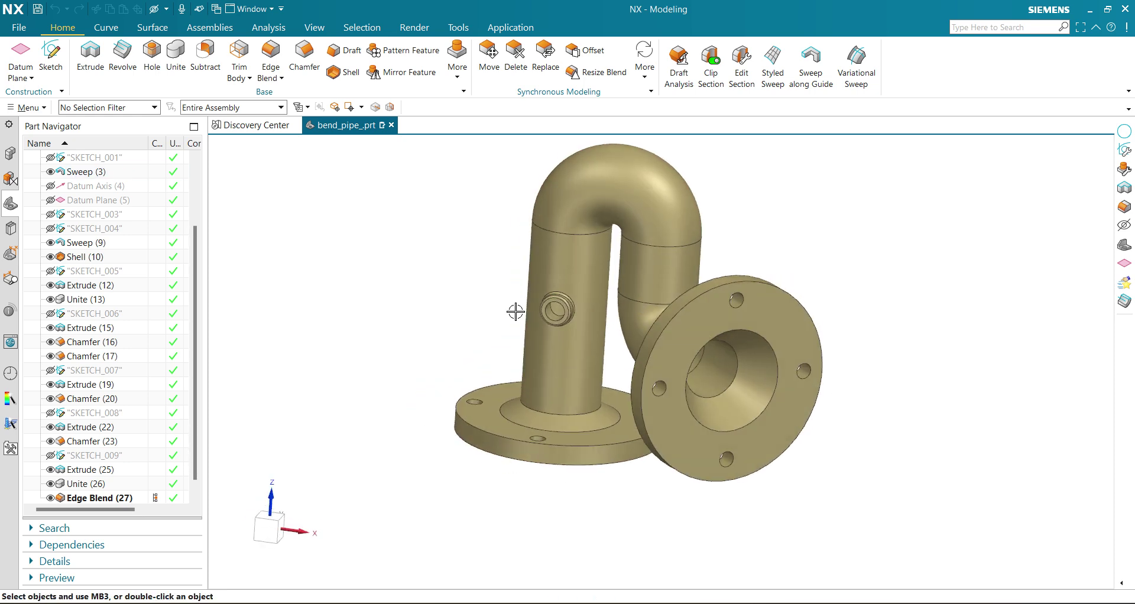
scroll(630, 312, up, 3)
middle_drag(630, 313, 654, 329)
scroll(544, 319, down, 2)
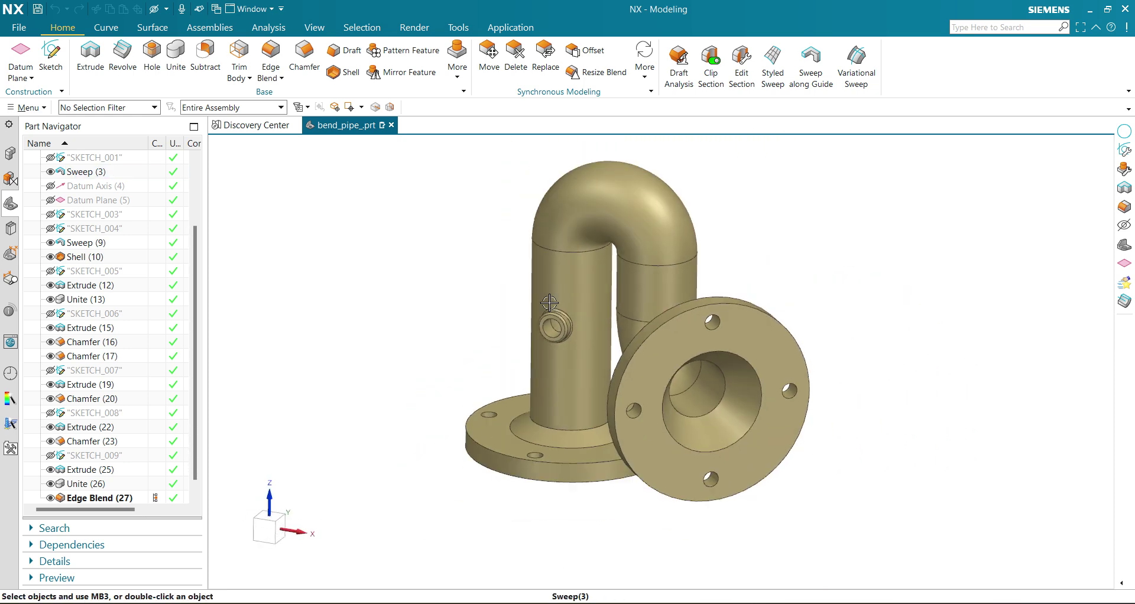
middle_drag(470, 323, 497, 331)
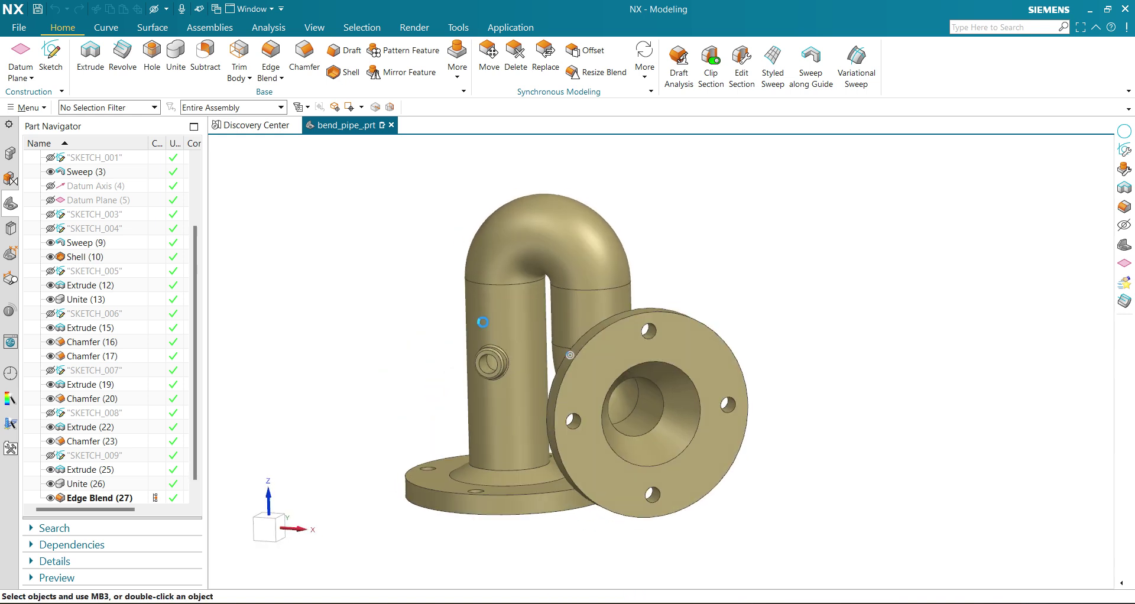
middle_drag(541, 426, 461, 404)
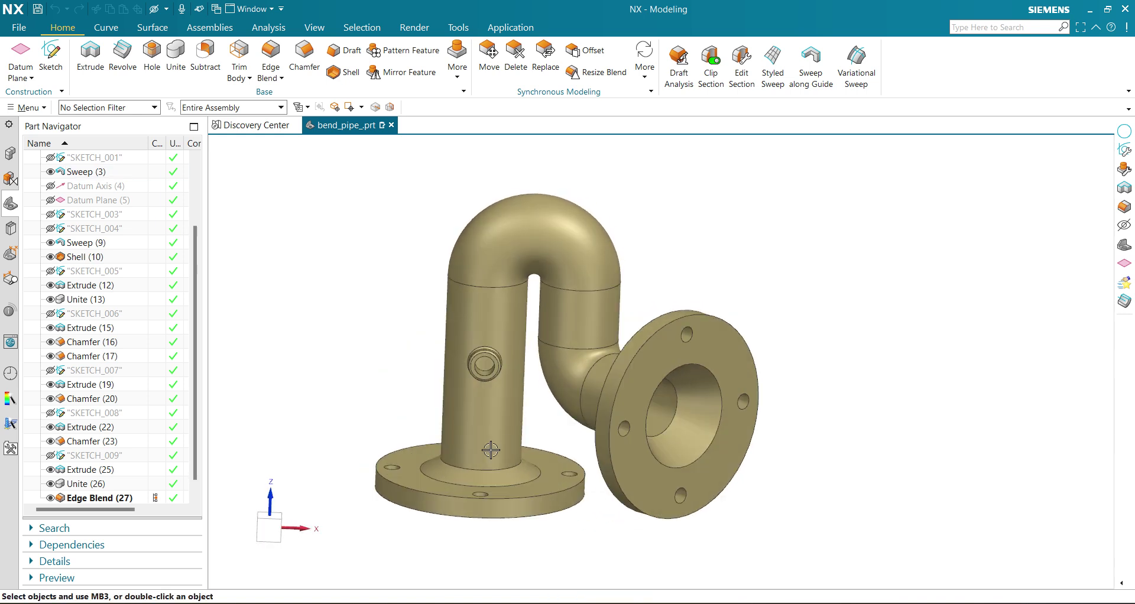
middle_drag(578, 325, 558, 373)
middle_drag(639, 412, 577, 409)
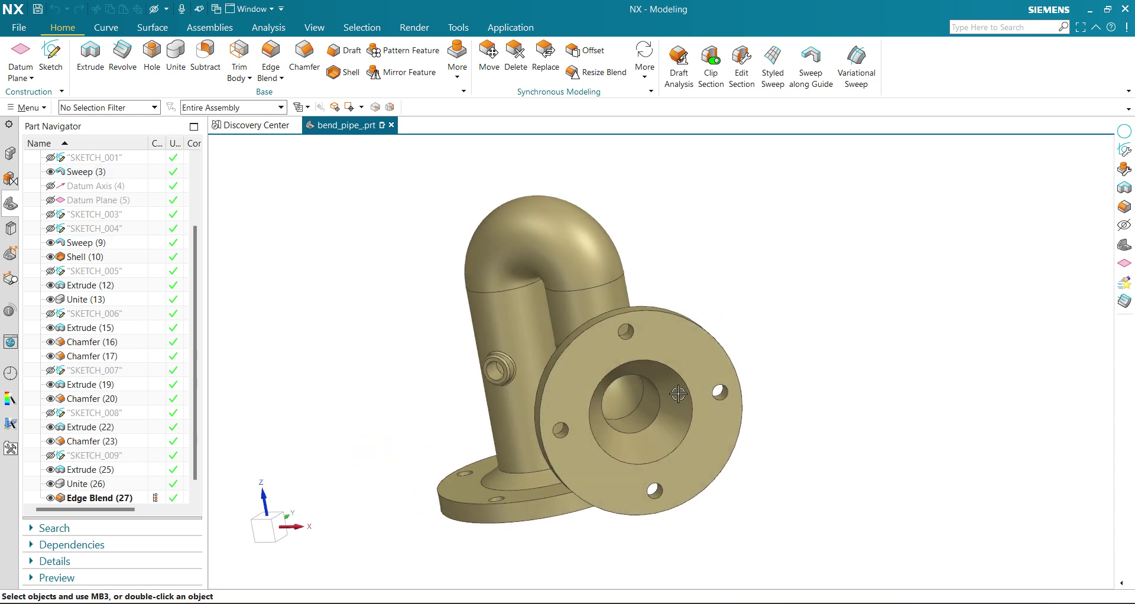
middle_drag(648, 472, 529, 367)
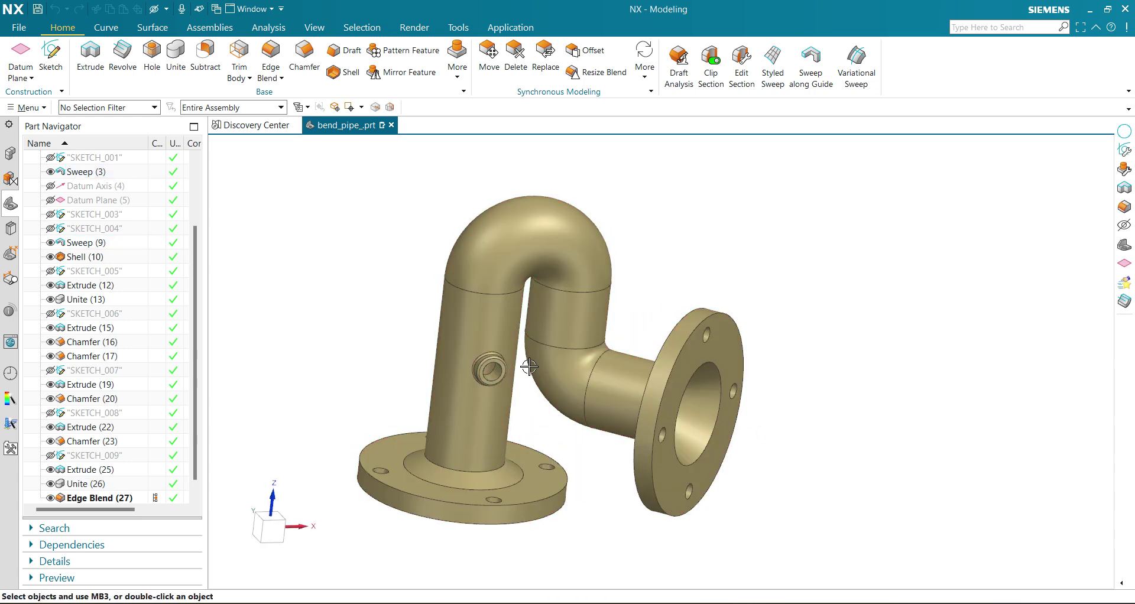
middle_drag(670, 381, 451, 388)
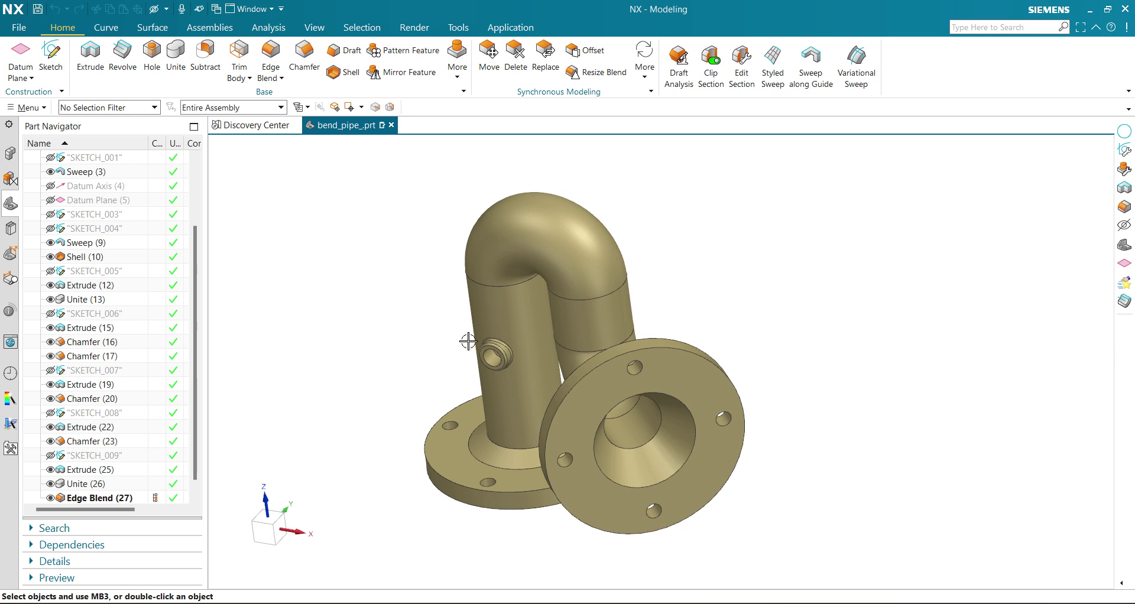
Create a new part from the Model template in millimetres, named model2.prt in folder D:\NX.
click(18, 28)
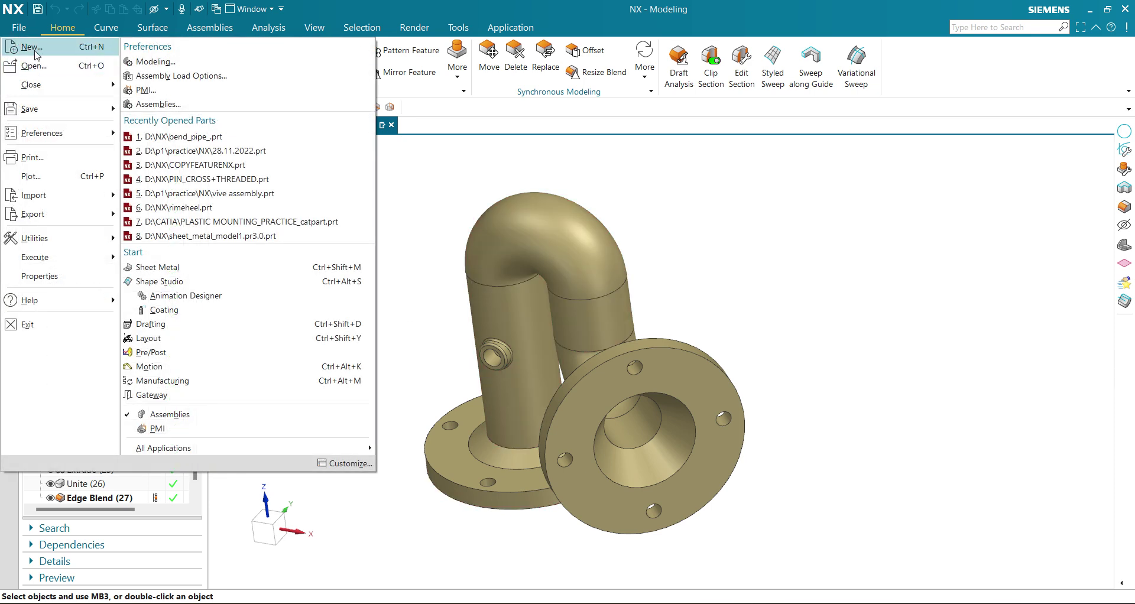
click(35, 44)
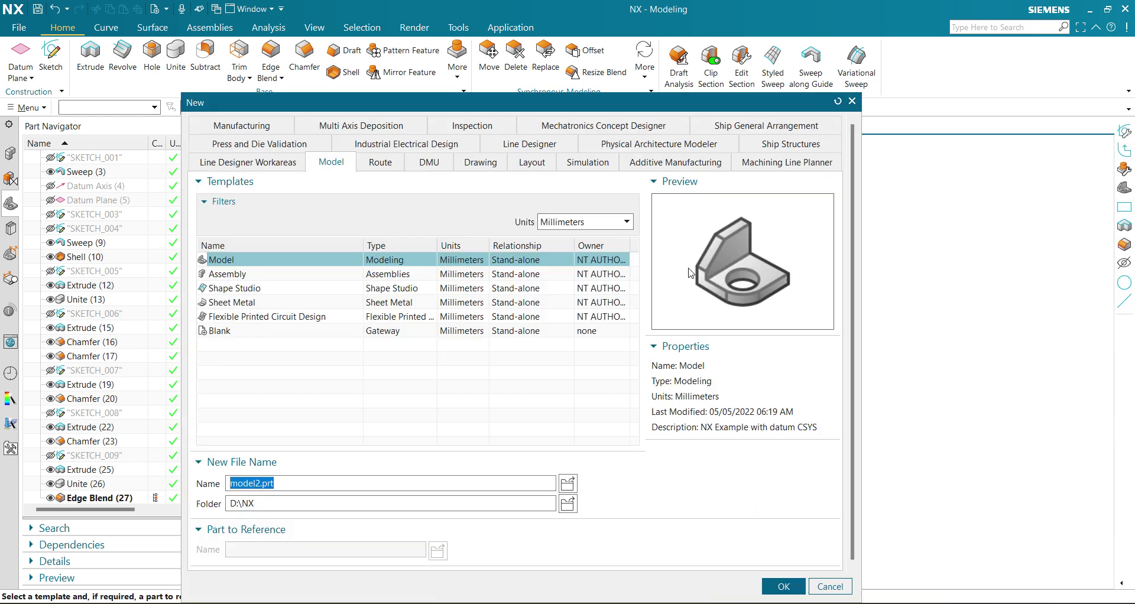
click(781, 591)
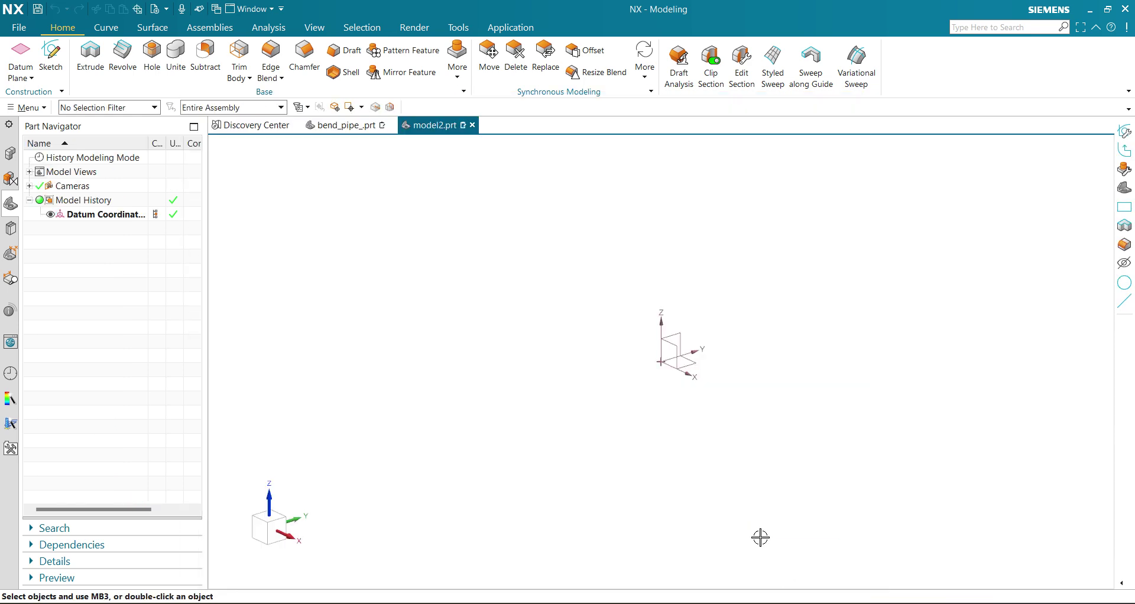
Start a sketch on the Front principal plane of the empty part.
click(21, 56)
click(1004, 466)
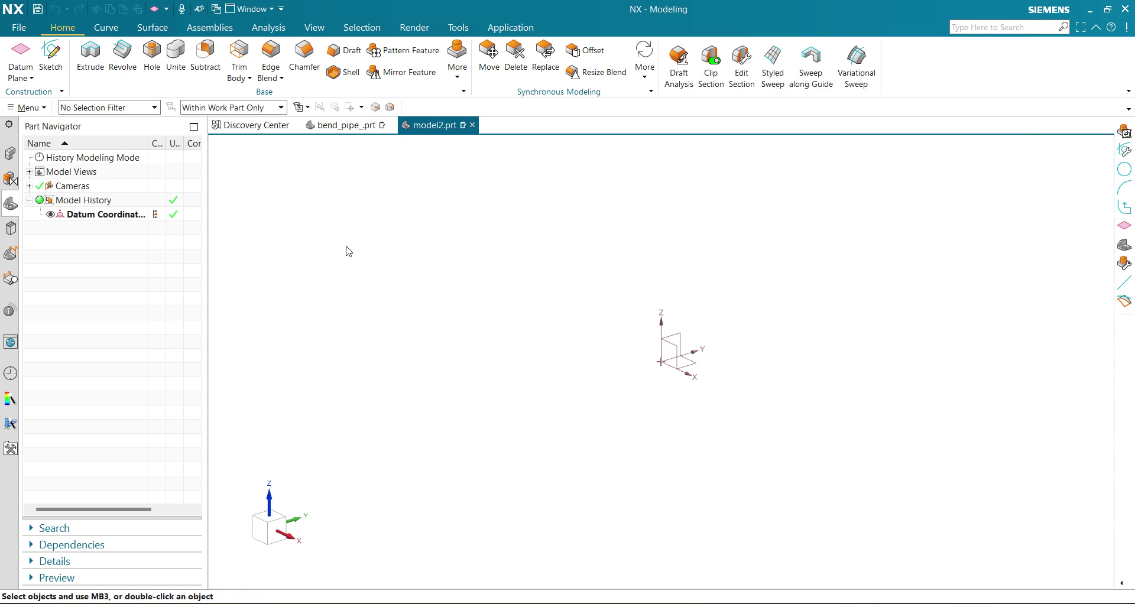
click(50, 56)
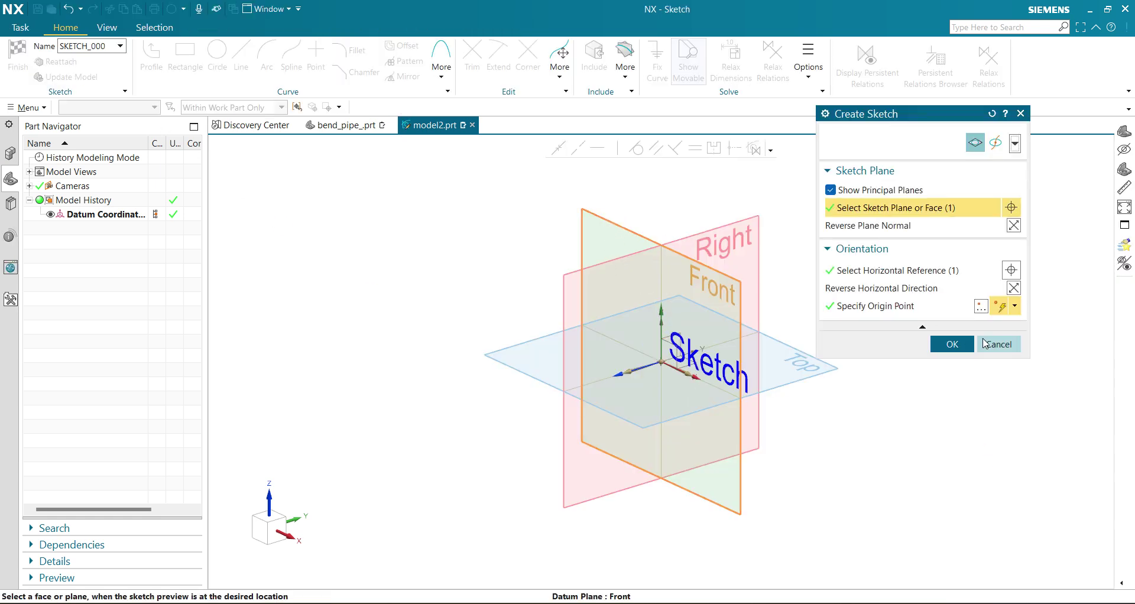
click(952, 344)
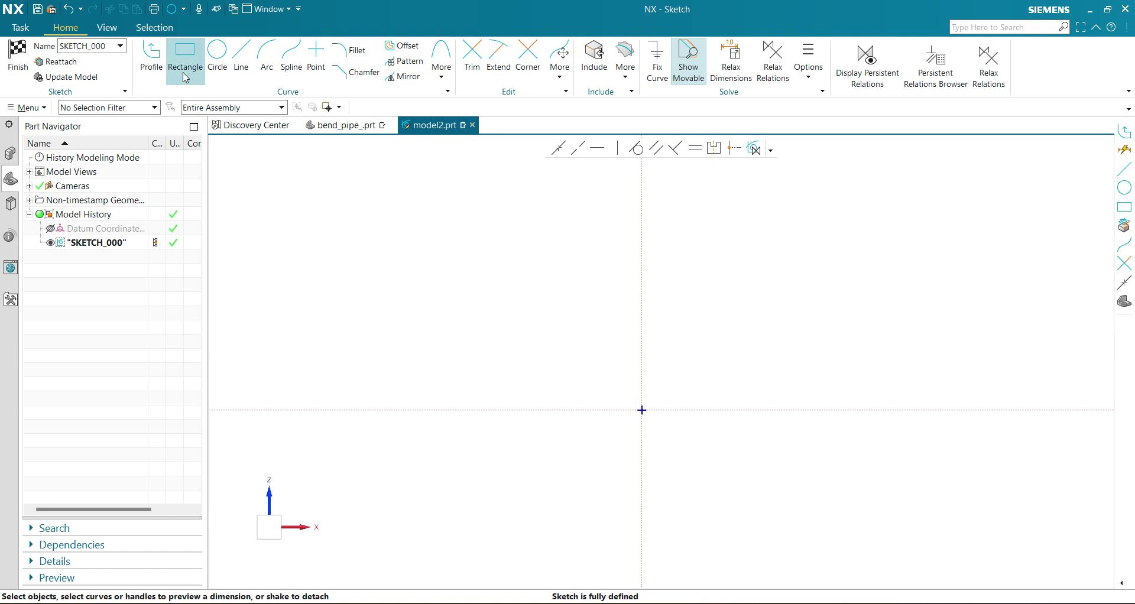
Draw a continuous profile from the origin: a vertical line about 112 mm long, a tangent semicircular arc and a shorter vertical line downward.
click(152, 59)
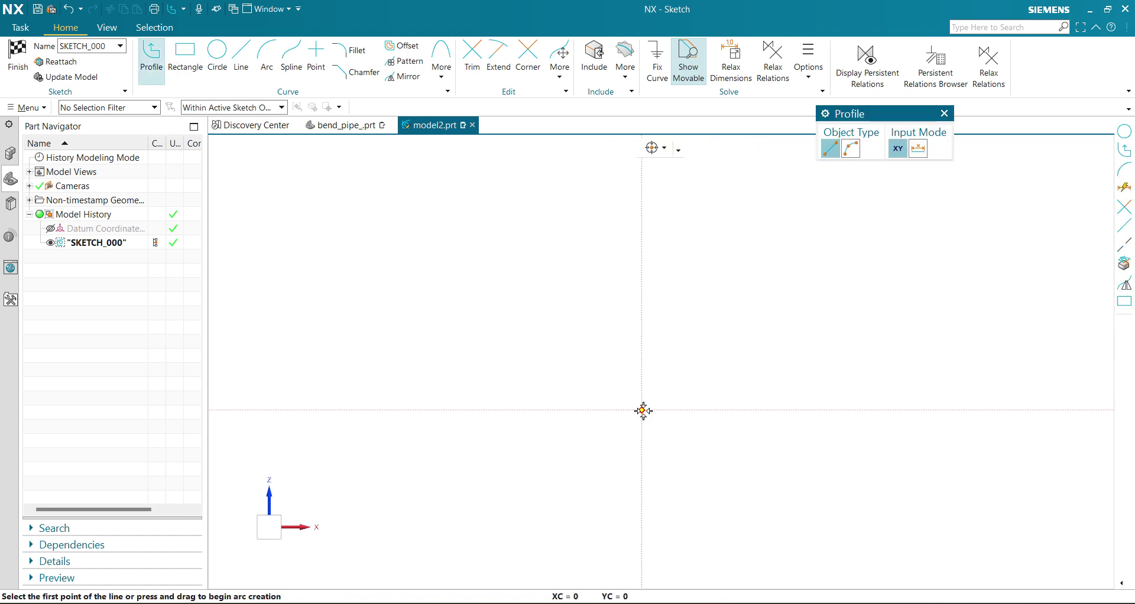
click(643, 410)
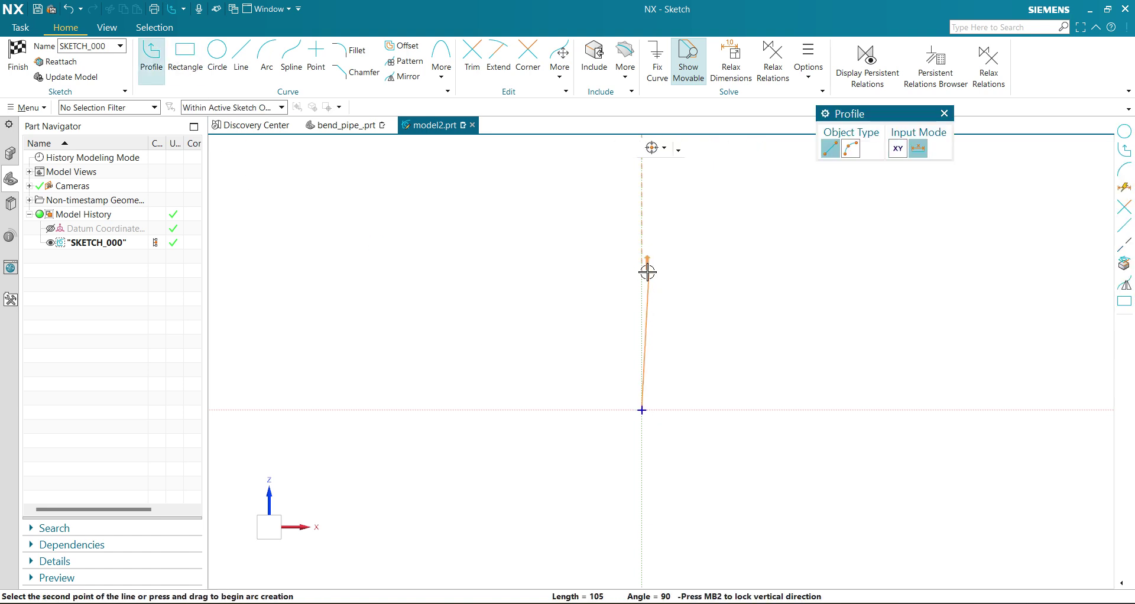
click(851, 150)
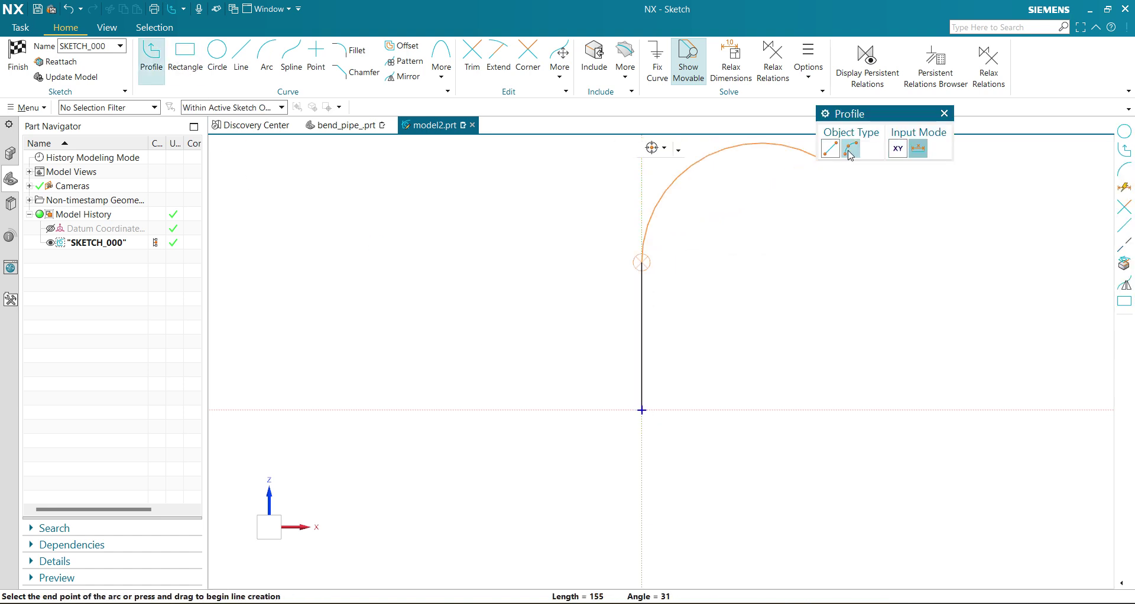
click(729, 262)
click(729, 346)
key(Escape)
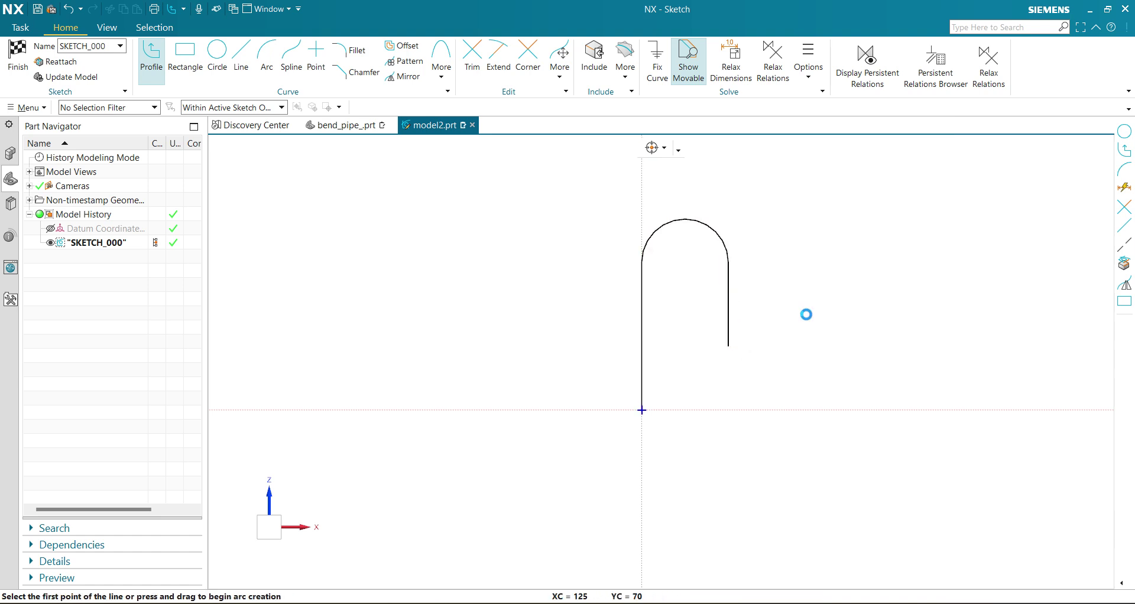
Set the length of the vertical line at the origin to 55 mm, scaling the entire sketch with it.
click(642, 311)
double_click(657, 334)
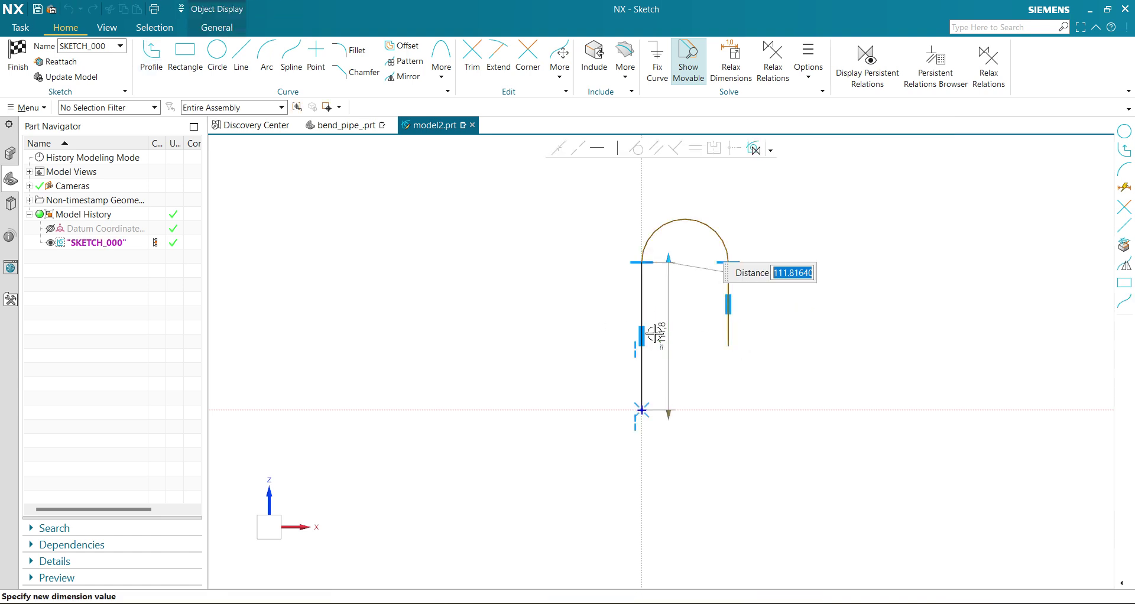
text(55)
key(Return)
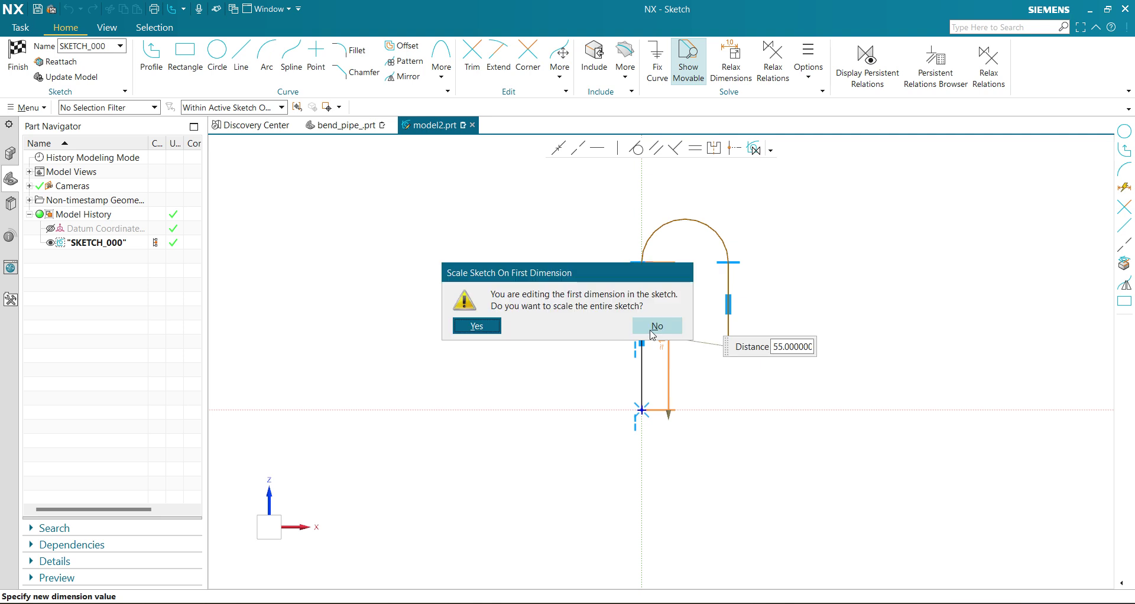
click(475, 394)
click(692, 302)
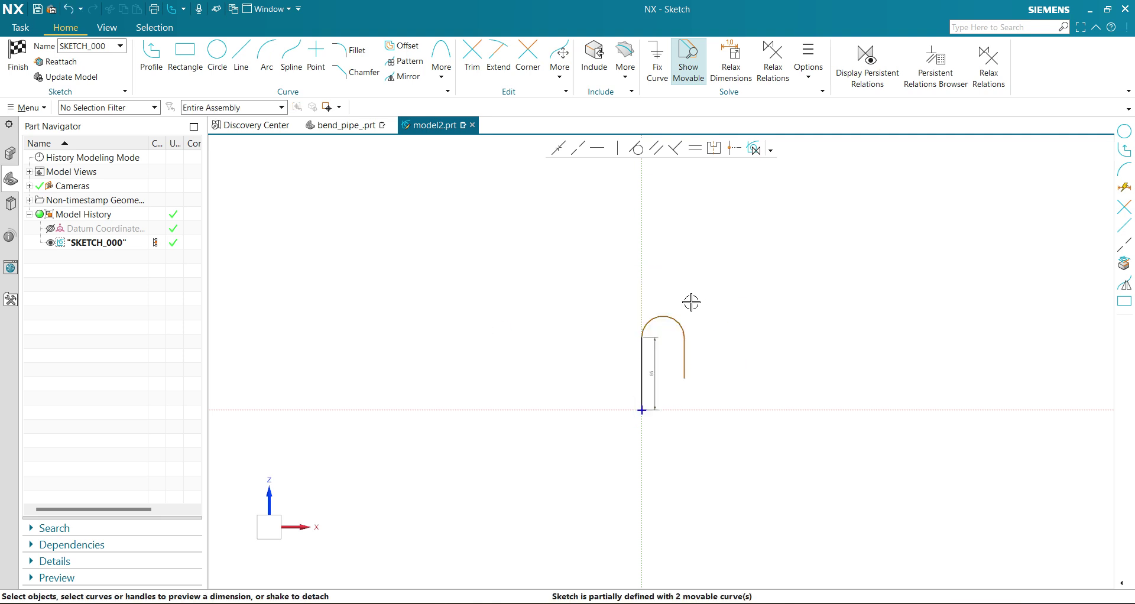
Set the radius of the arc joining the two vertical lines to 12 mm.
click(669, 318)
click(664, 303)
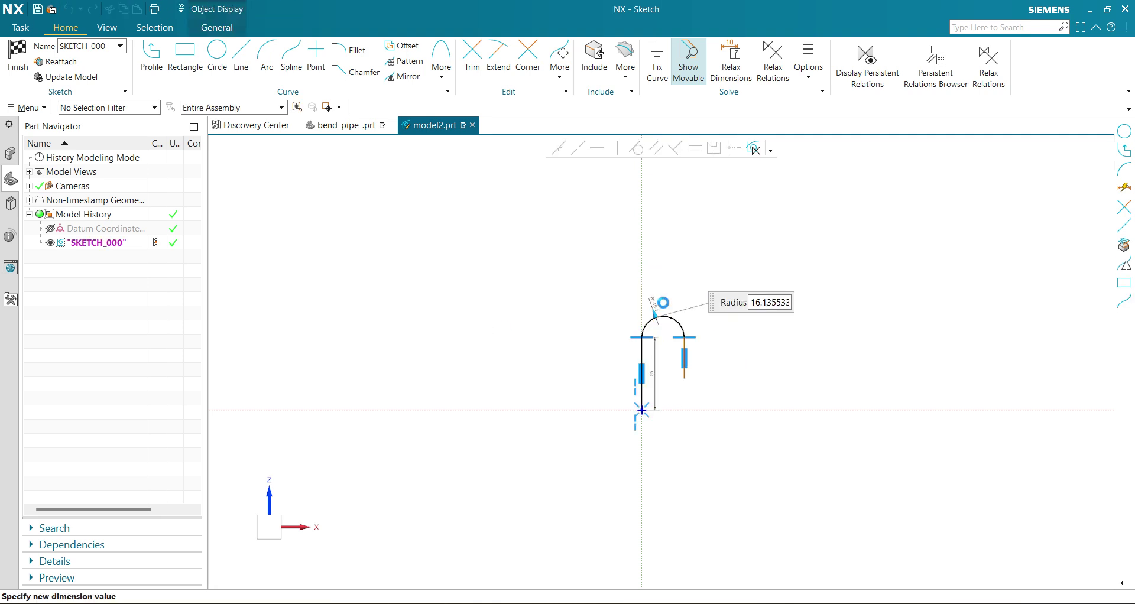
text(12)
key(Return)
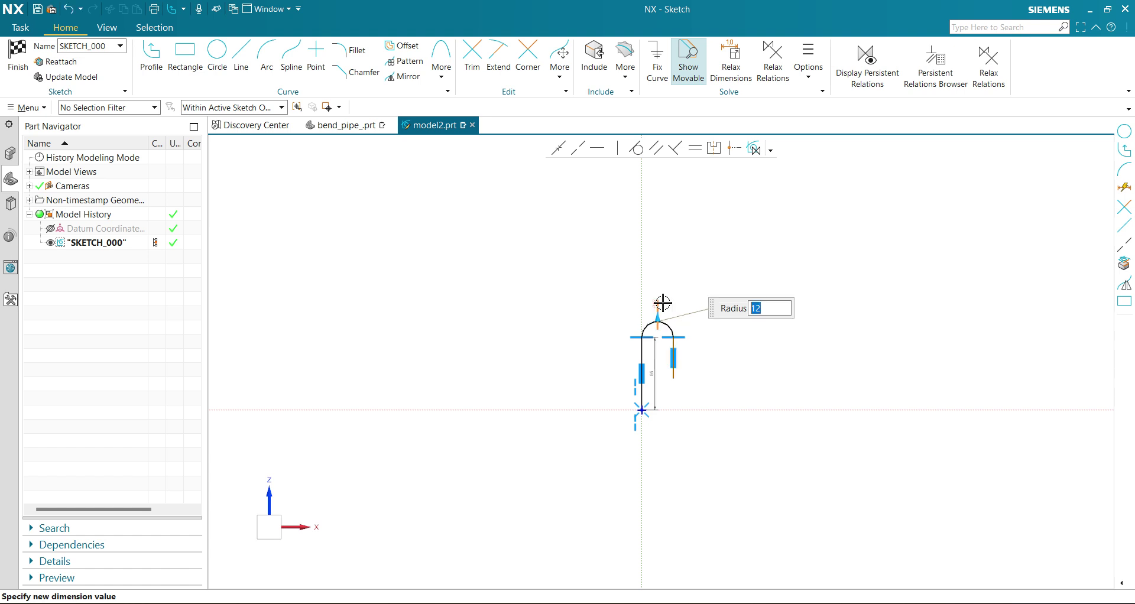
Set the length of the shorter vertical line to 25 mm and finish the sketch.
click(674, 358)
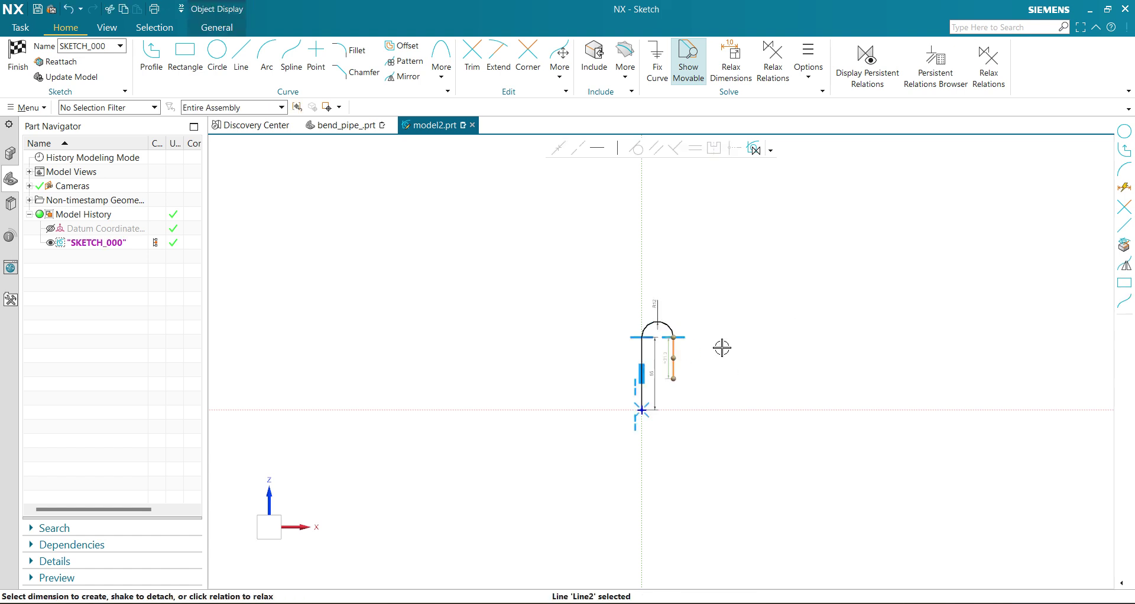
click(666, 358)
scroll(666, 357, up, 5)
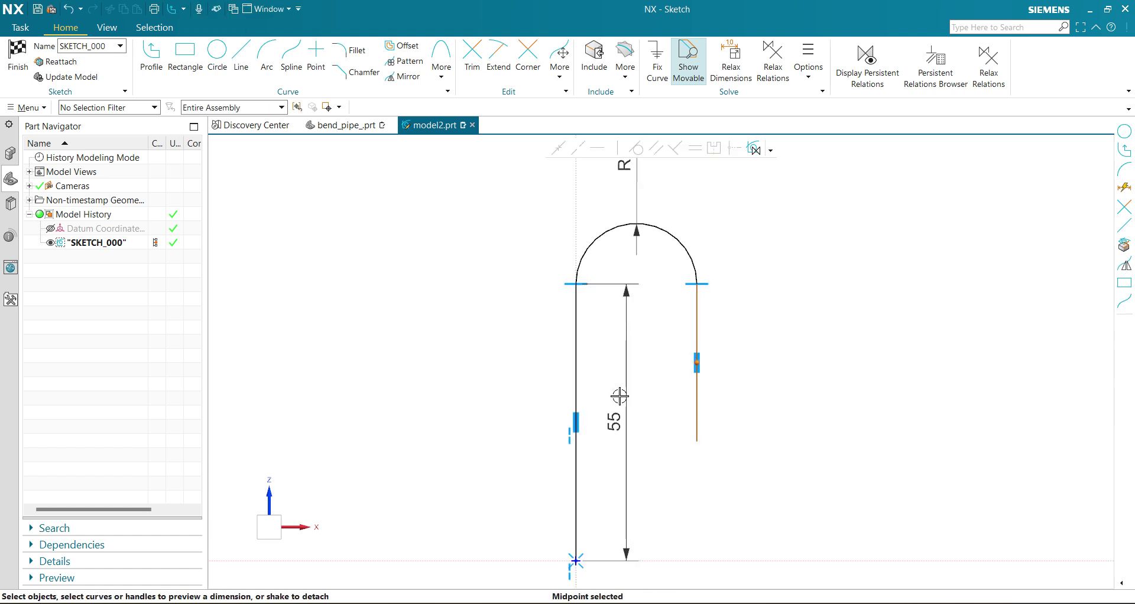
click(723, 339)
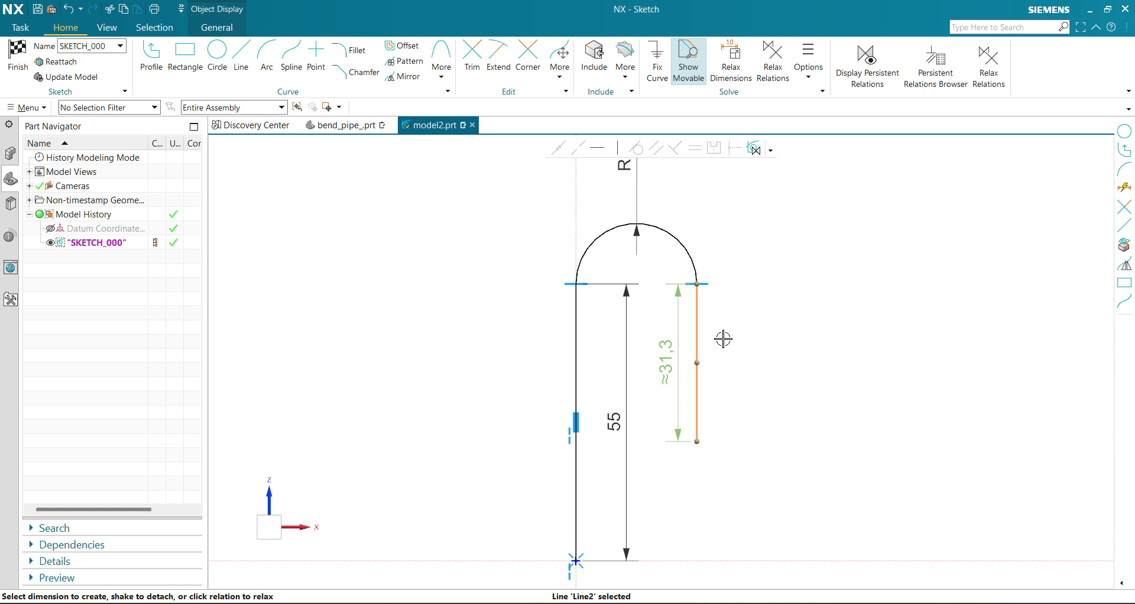
click(667, 366)
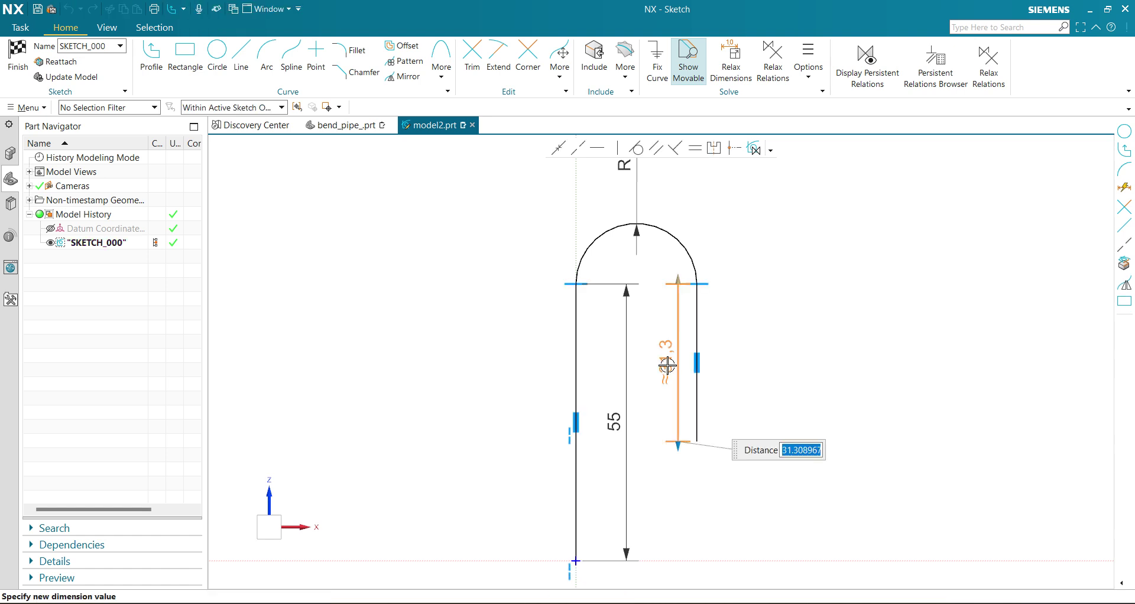
text(25)
key(Return)
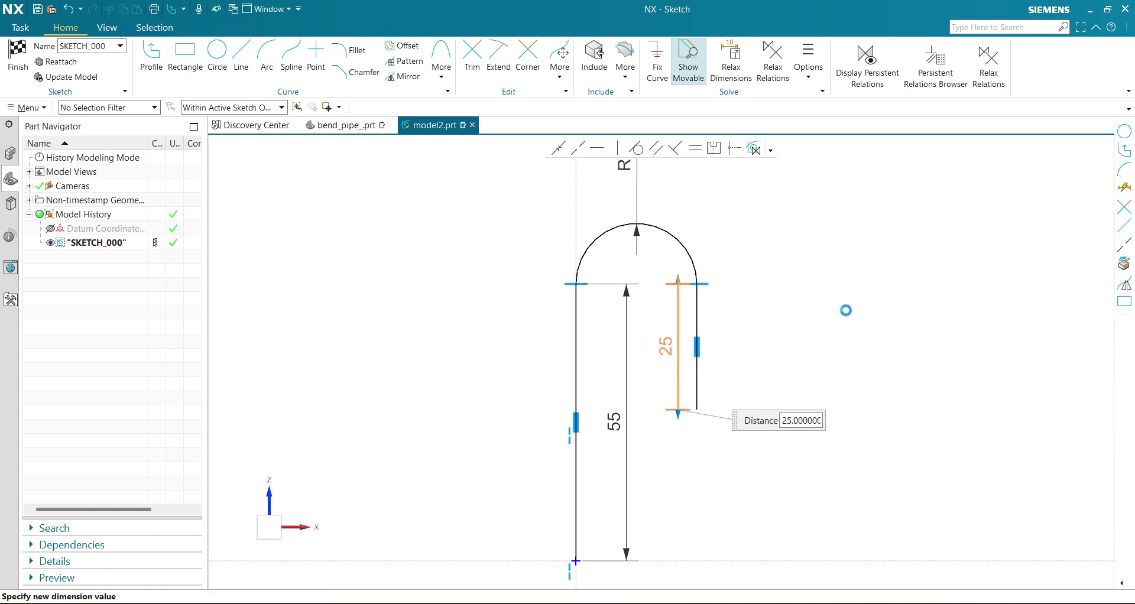
click(18, 57)
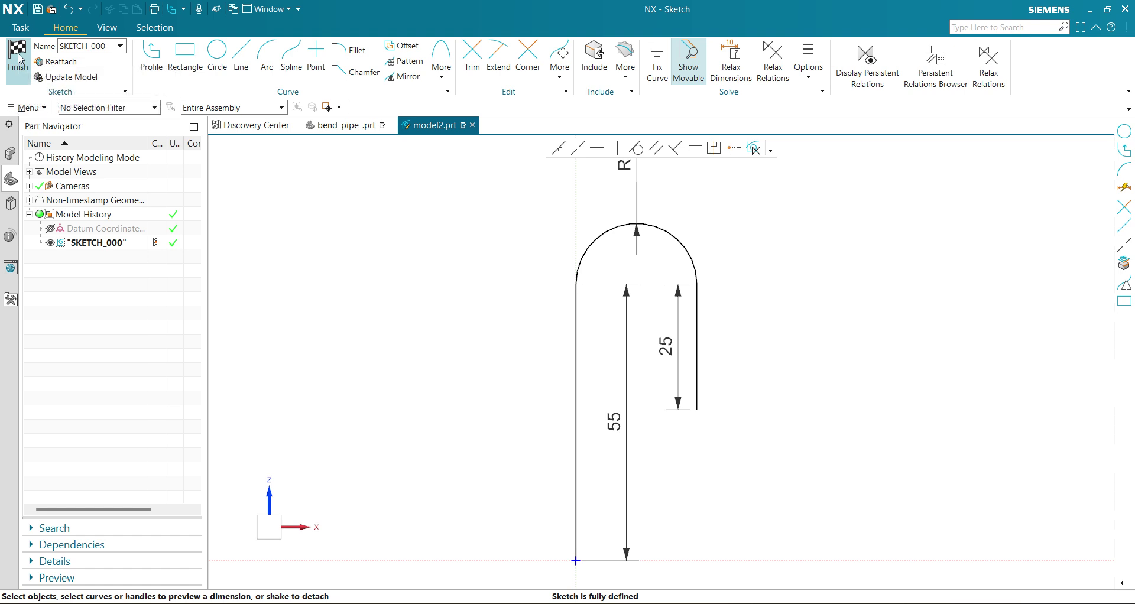
Start a new sketch on the Top principal plane at the base of the U-shaped path.
scroll(669, 339, up, 5)
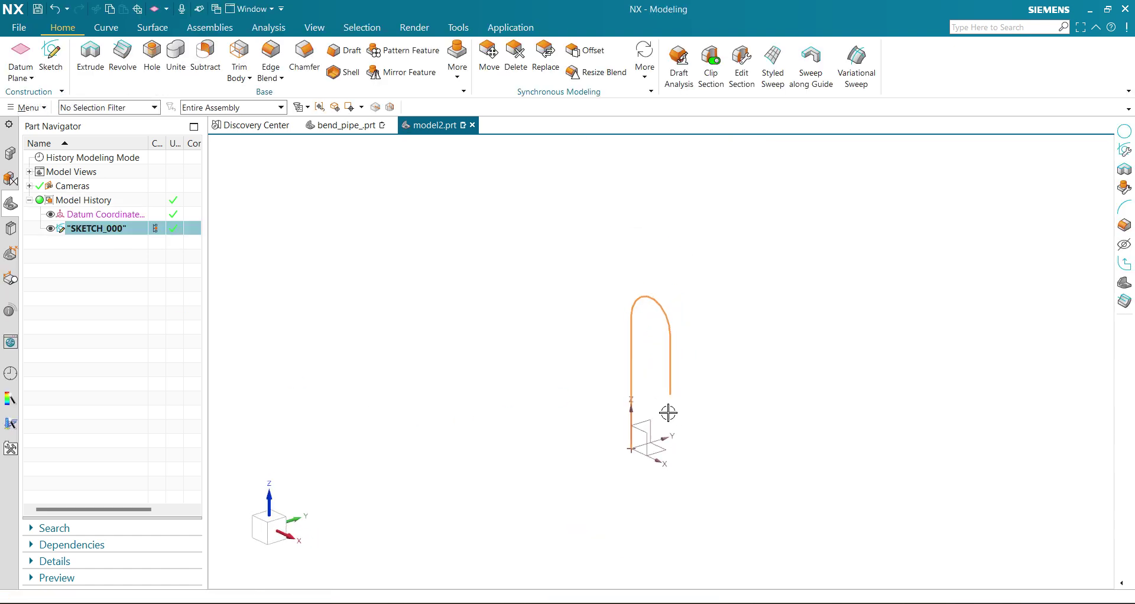
shift+middle_drag(699, 417, 673, 369)
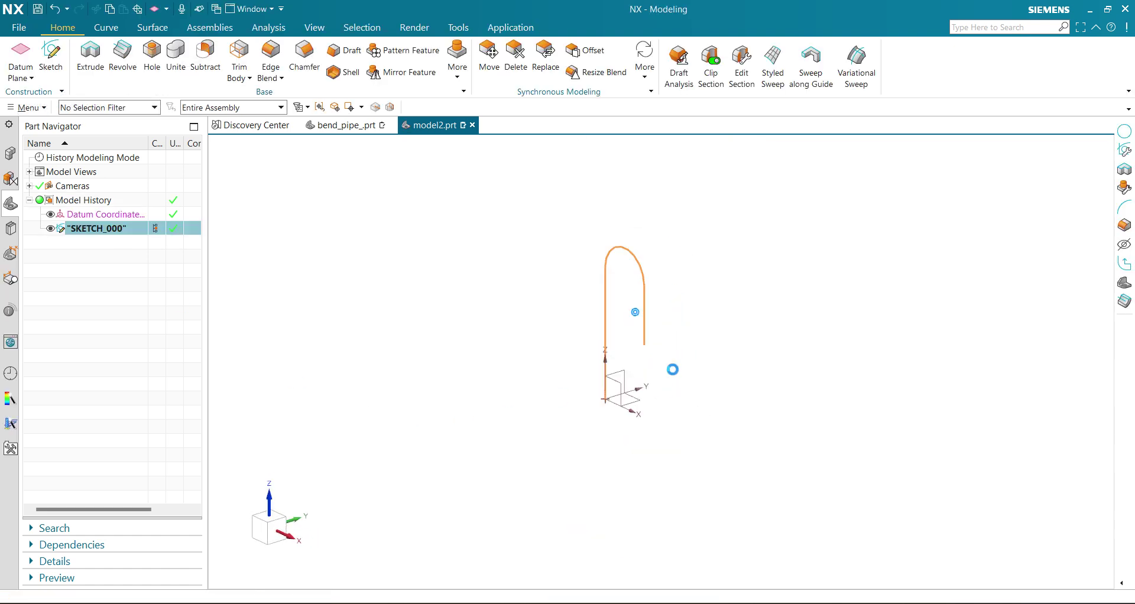
click(52, 61)
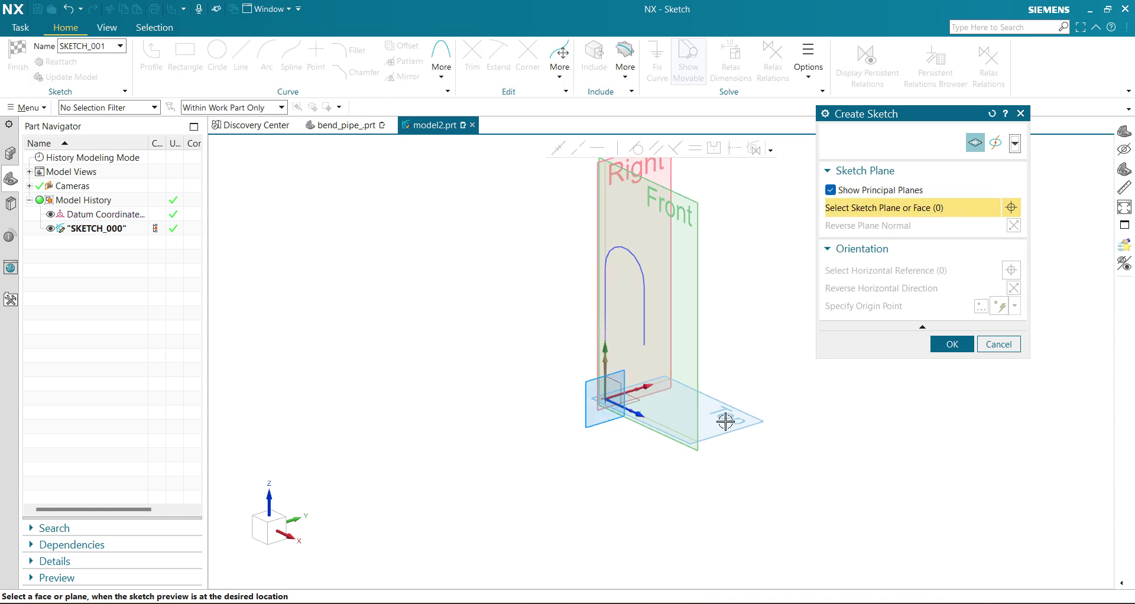
click(743, 416)
click(950, 348)
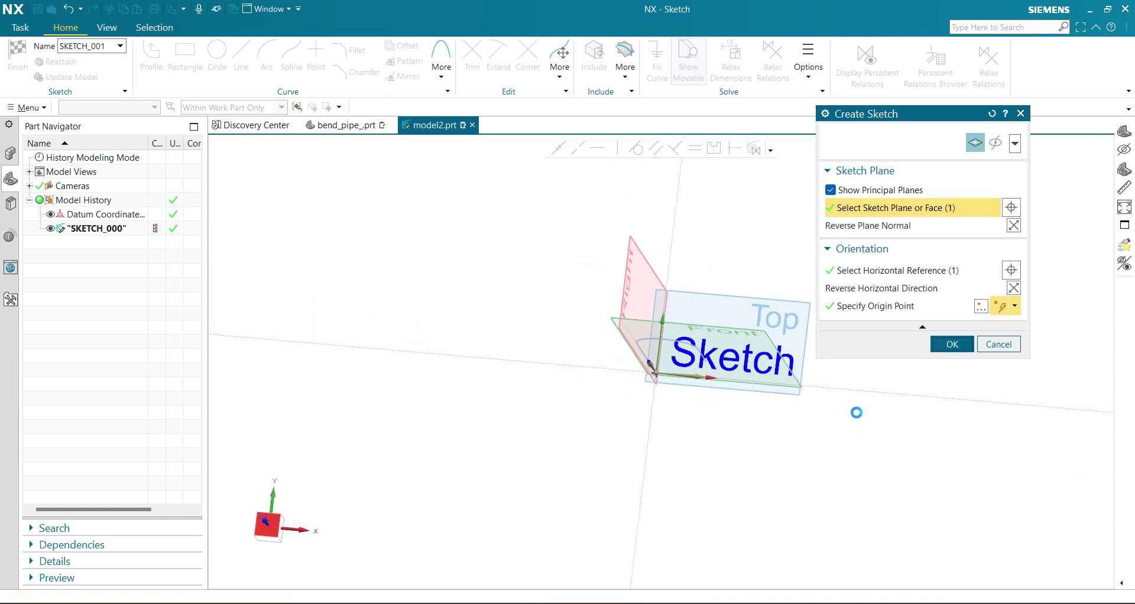
Draw a circle about 28.5 mm in diameter centred on the sketch origin.
click(217, 56)
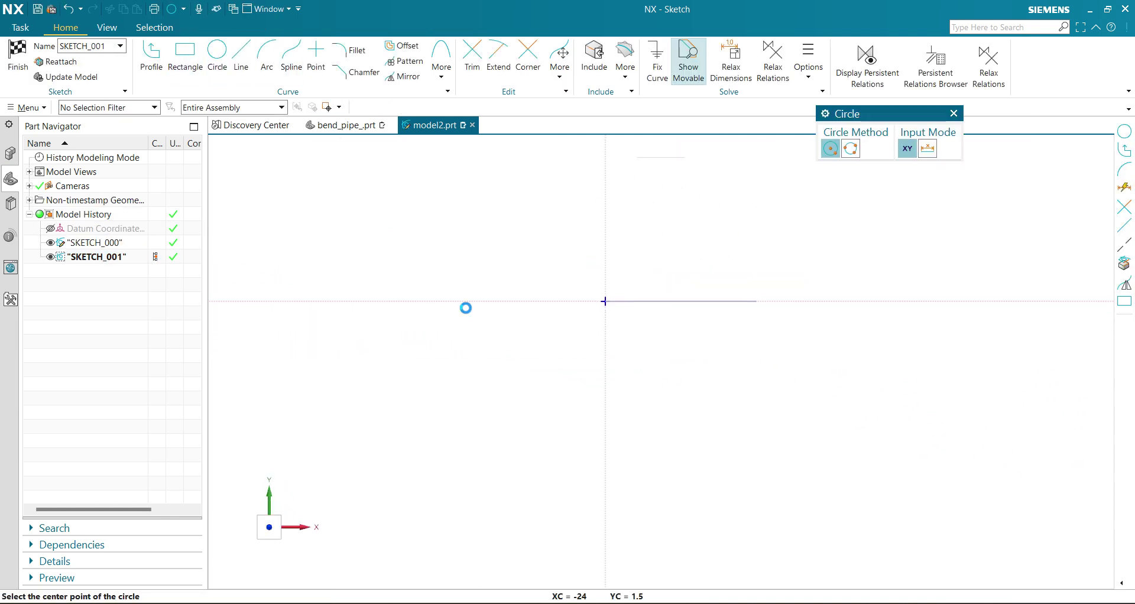
click(605, 301)
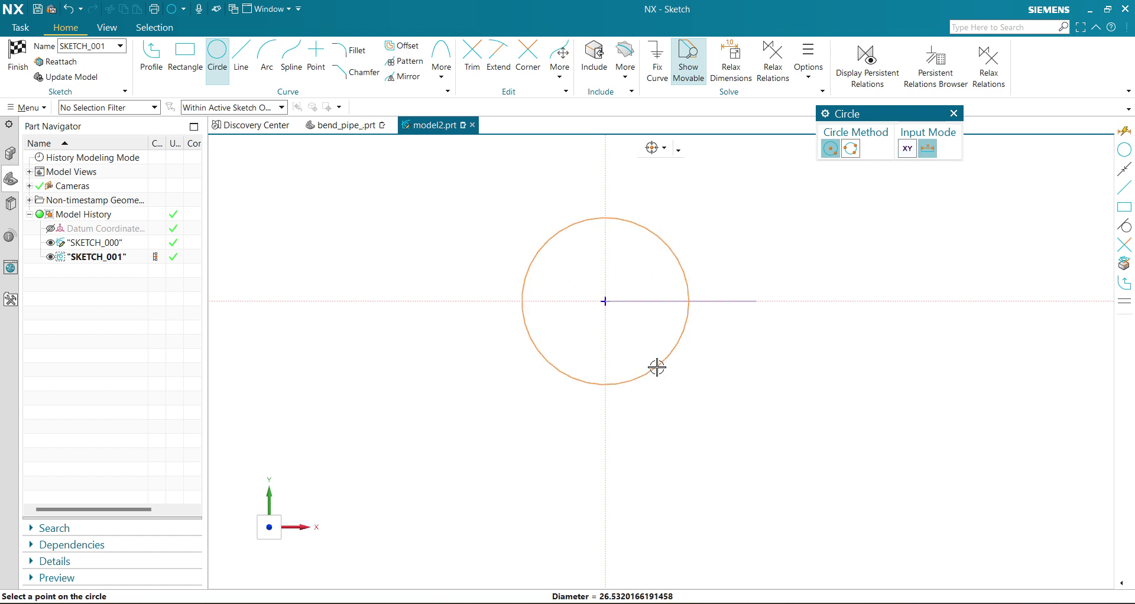
click(666, 368)
key(Escape)
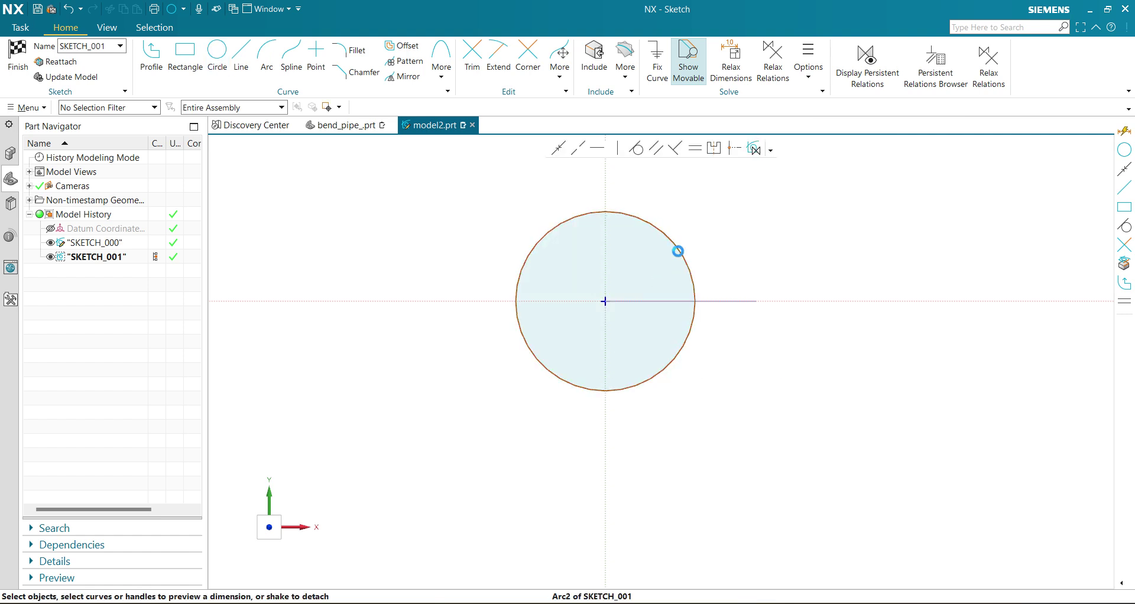
Set the circle's diameter to 20 mm, scaling the entire sketch with it, and finish the sketch.
click(676, 246)
click(717, 259)
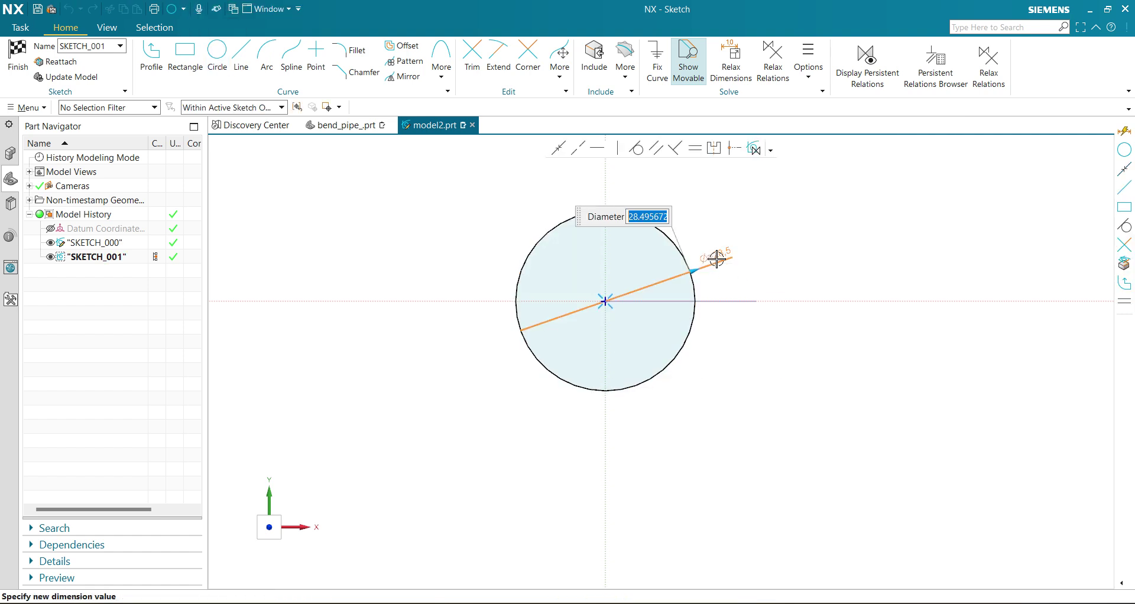
text(20)
key(Return)
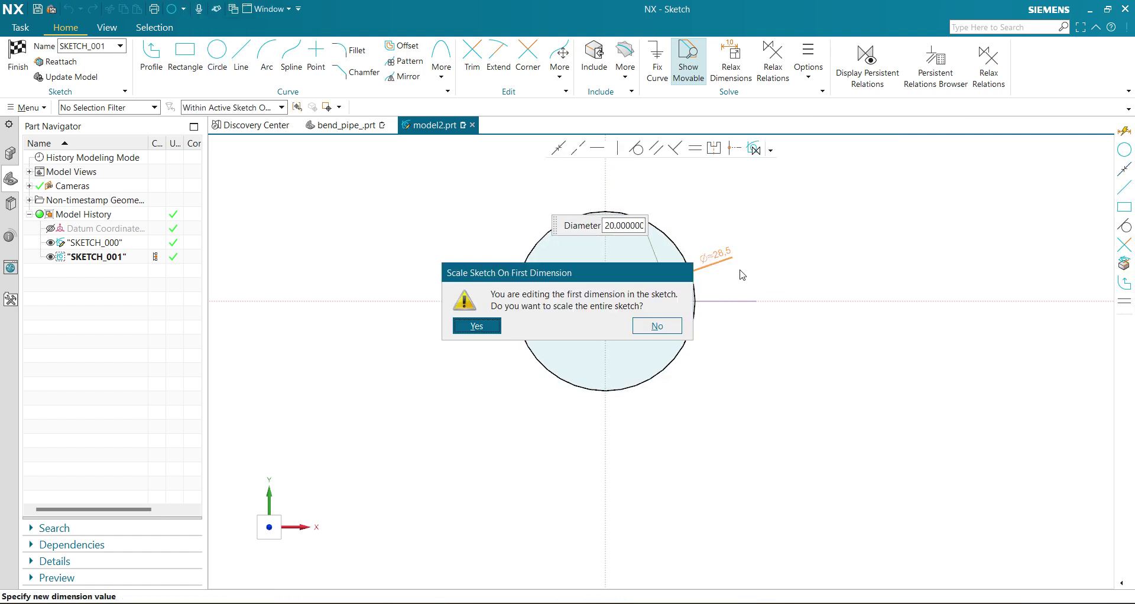
click(463, 330)
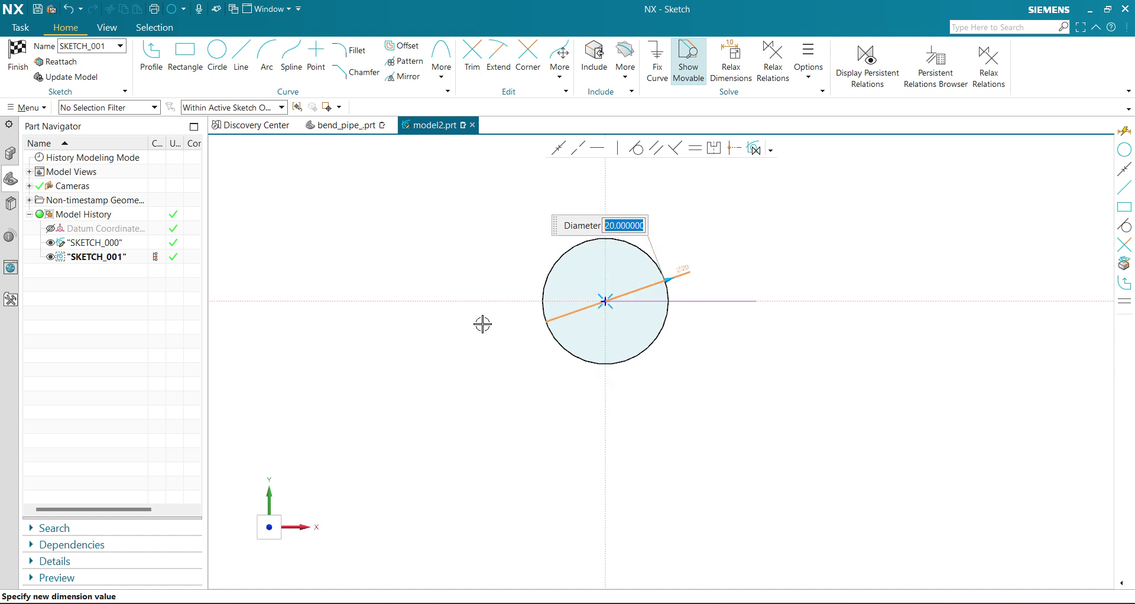
click(18, 59)
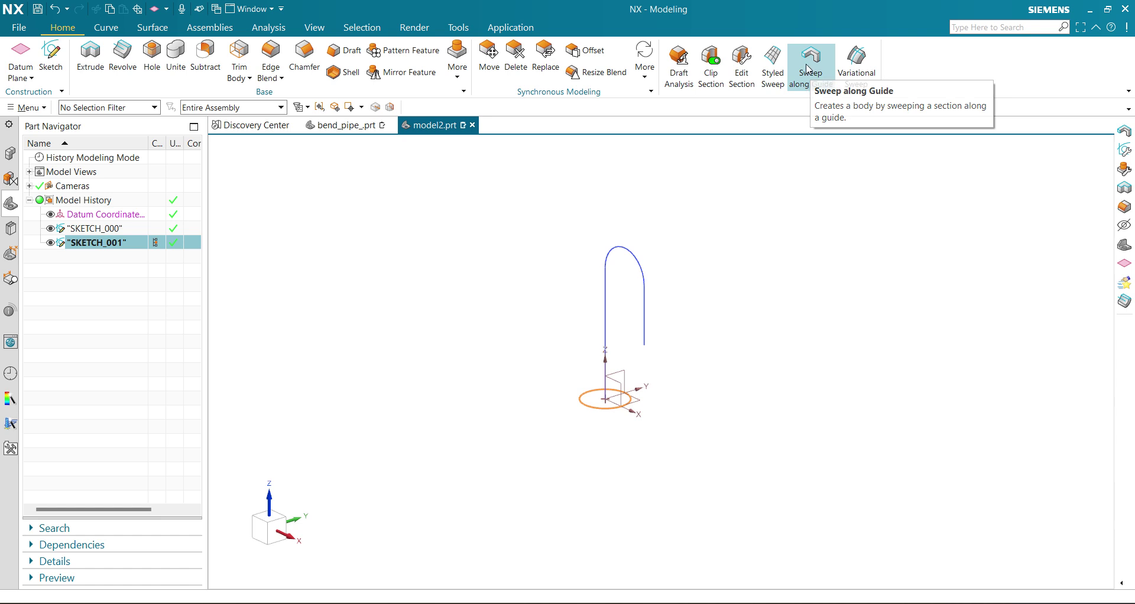
Sweep the circle along the complete U-shaped path with Sweep Along Guide, using zero offsets and no Boolean.
click(809, 94)
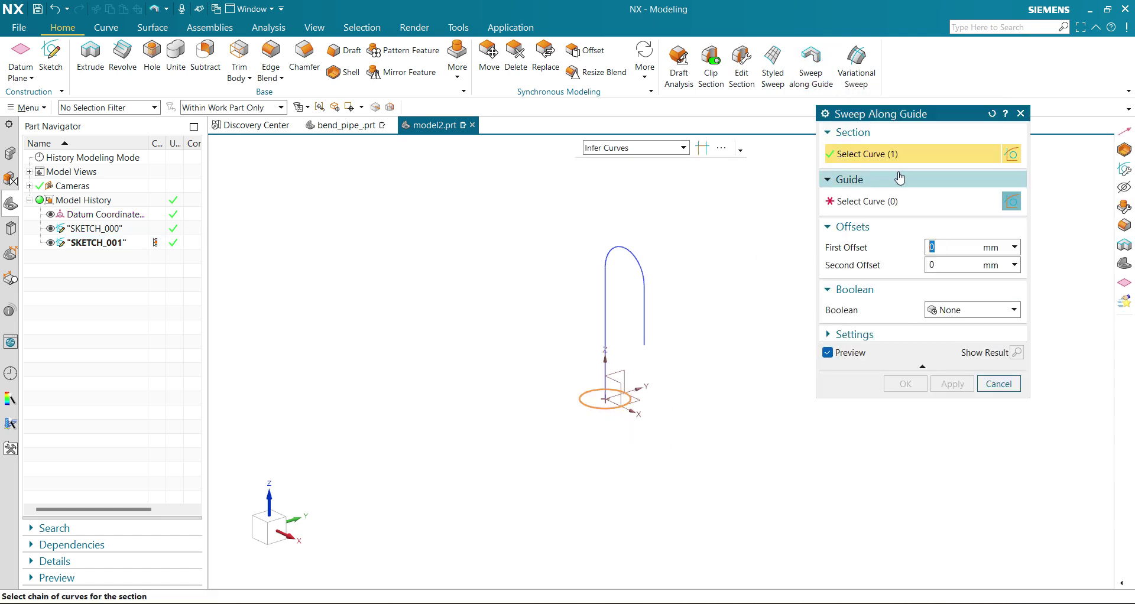
click(851, 202)
click(605, 301)
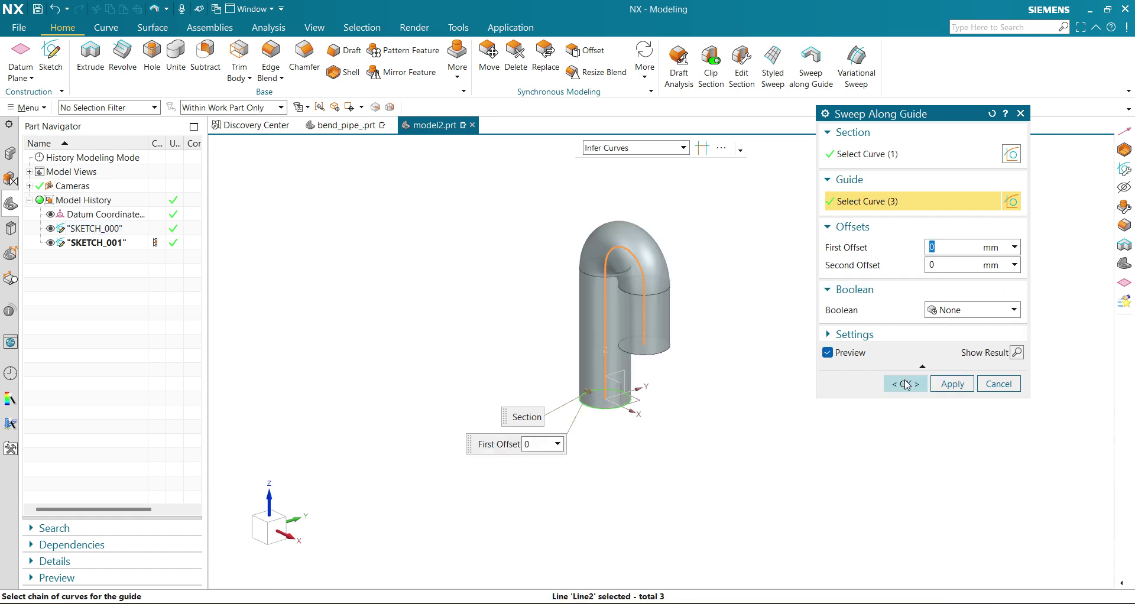
click(907, 385)
Create an inferred datum axis through the cylindrical face of the pipe's shorter leg.
middle_drag(669, 450, 700, 361)
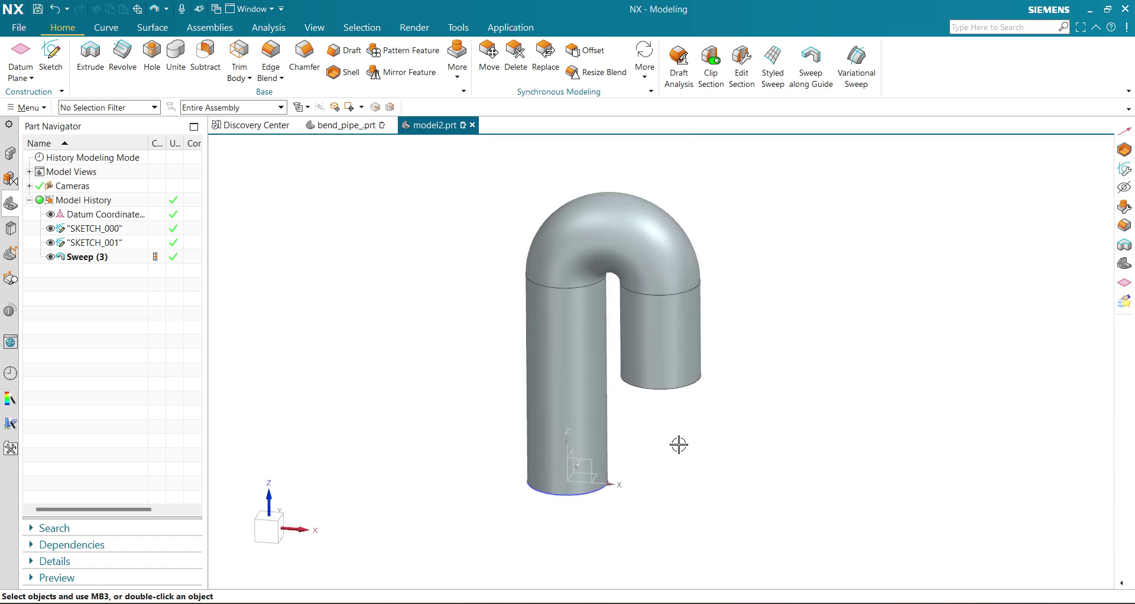
mouse_move(696, 446)
middle_down()
mouse_move(677, 454)
mouse_move(690, 439)
middle_up()
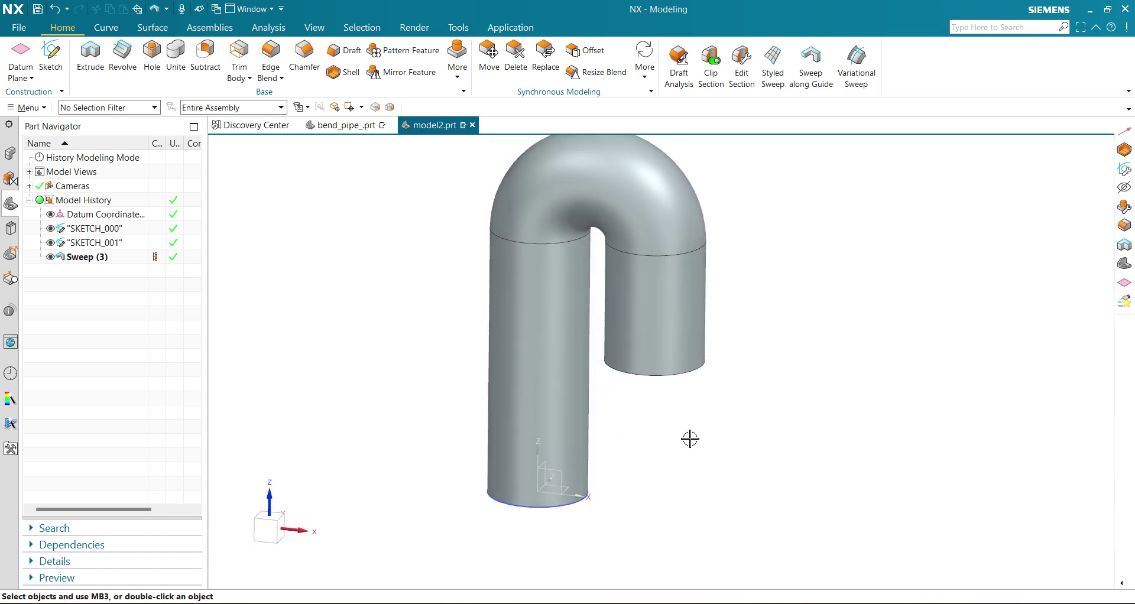
middle_drag(617, 421, 583, 408)
key(F8)
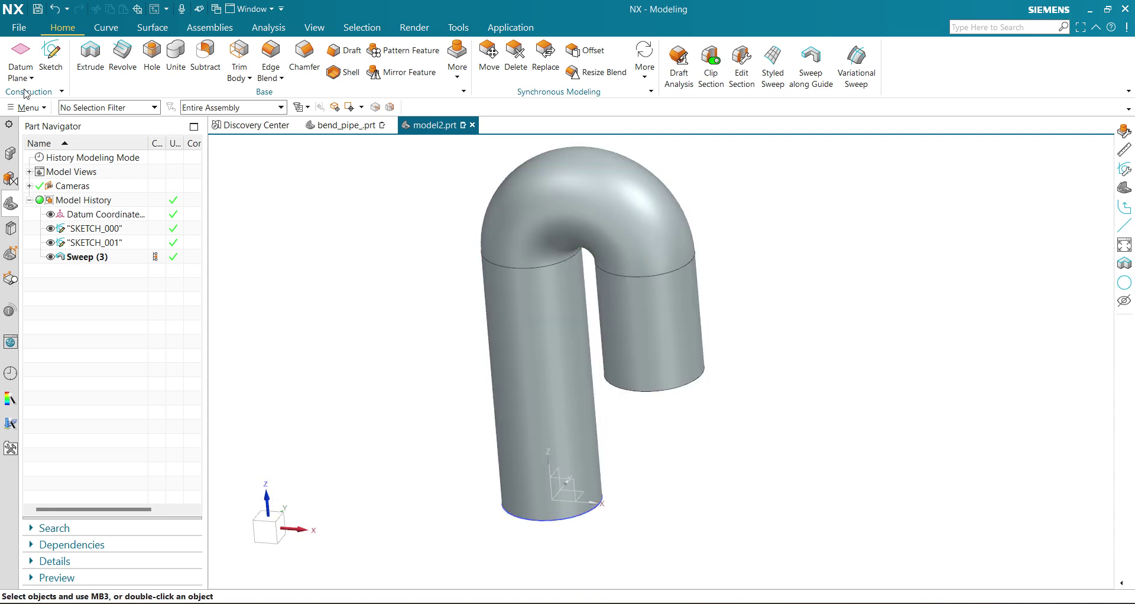
click(51, 114)
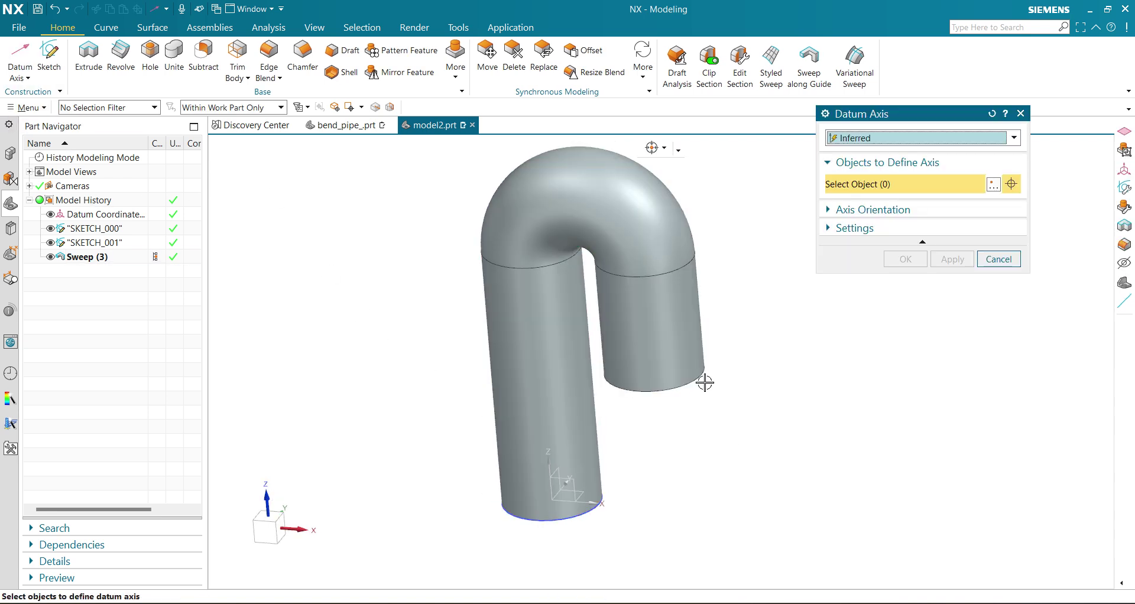
click(644, 321)
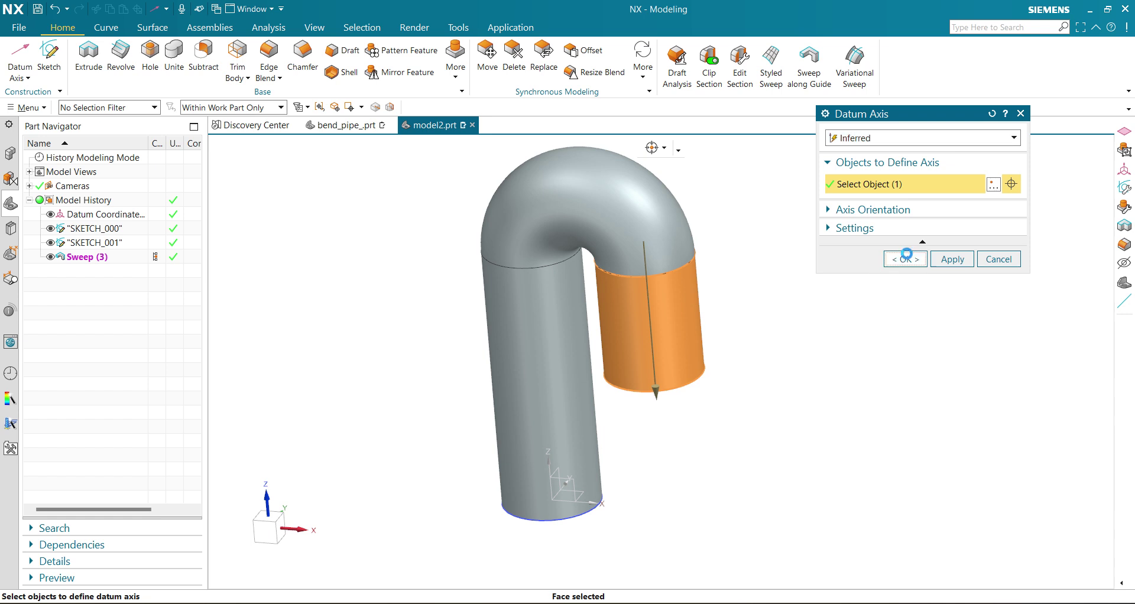
click(904, 259)
Create a datum CSYS at the centre of the shorter leg's open end, with its X-axis pointing up and its Y-axis along the model's X direction.
mouse_move(700, 387)
middle_down()
mouse_move(700, 363)
mouse_move(697, 395)
middle_up()
click(26, 80)
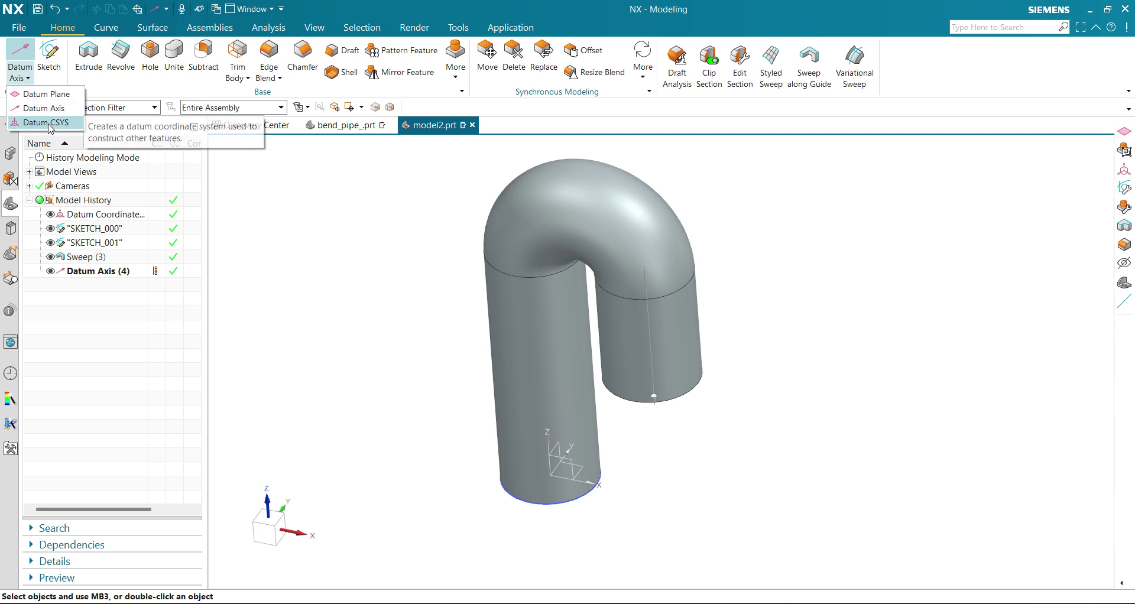
click(49, 121)
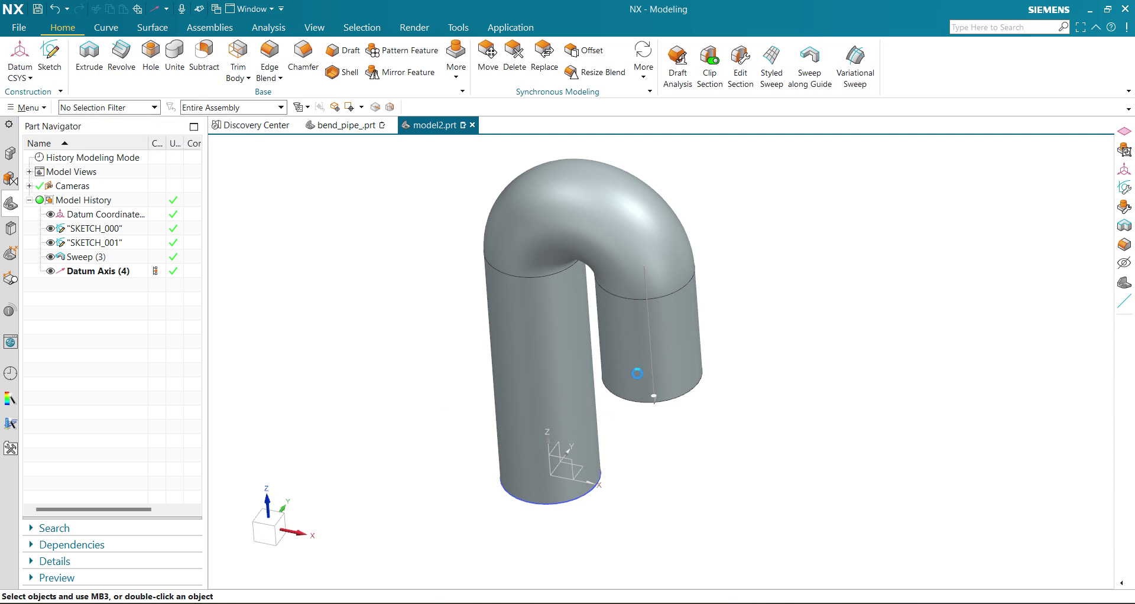
click(694, 394)
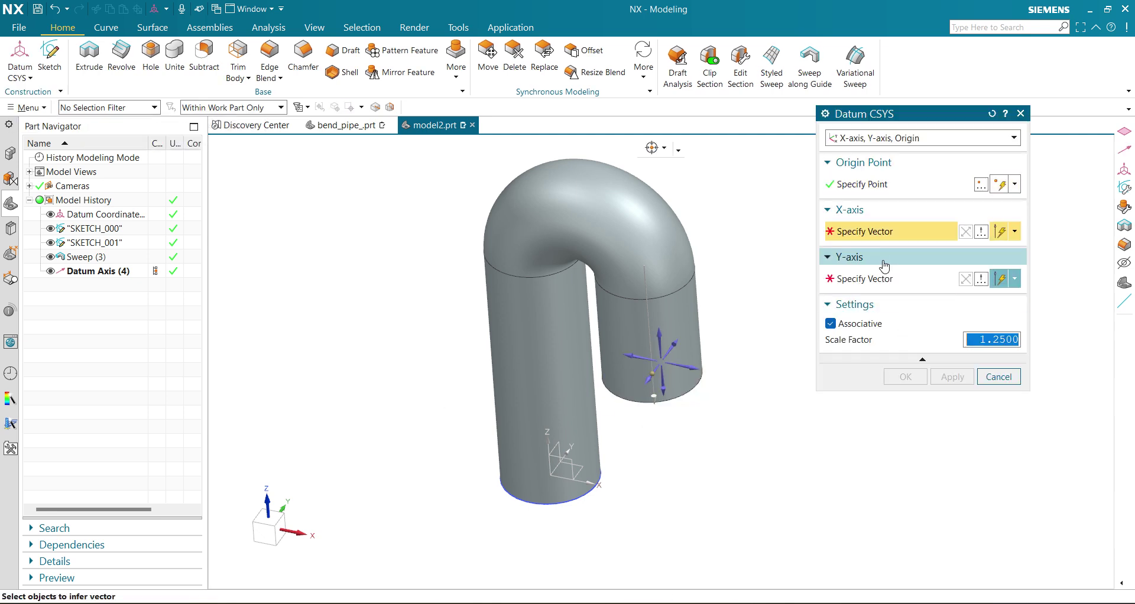
click(663, 335)
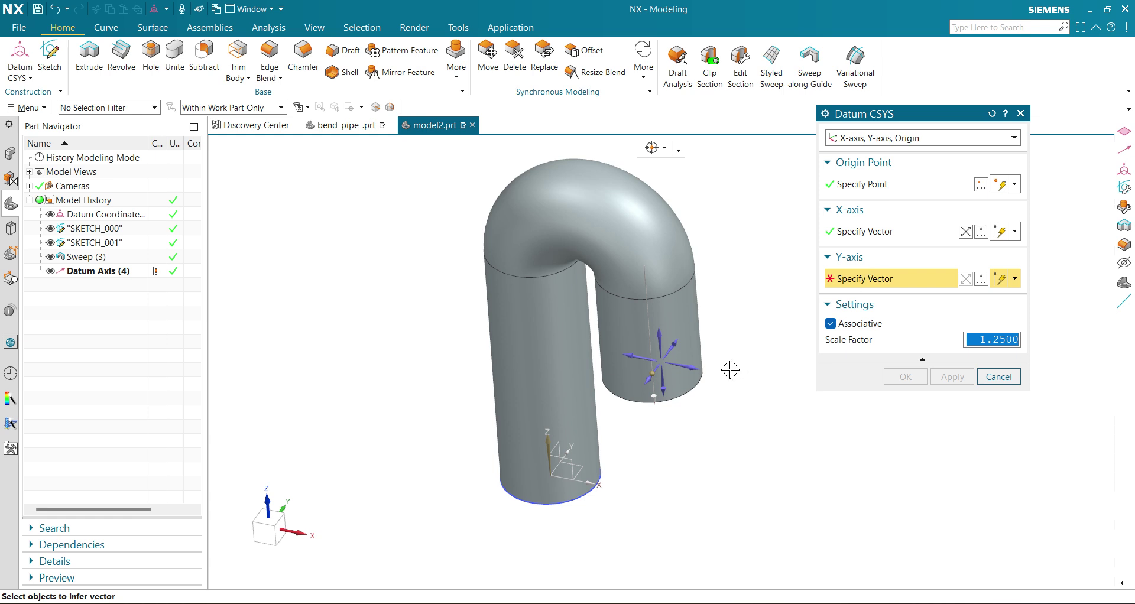
click(681, 368)
click(905, 376)
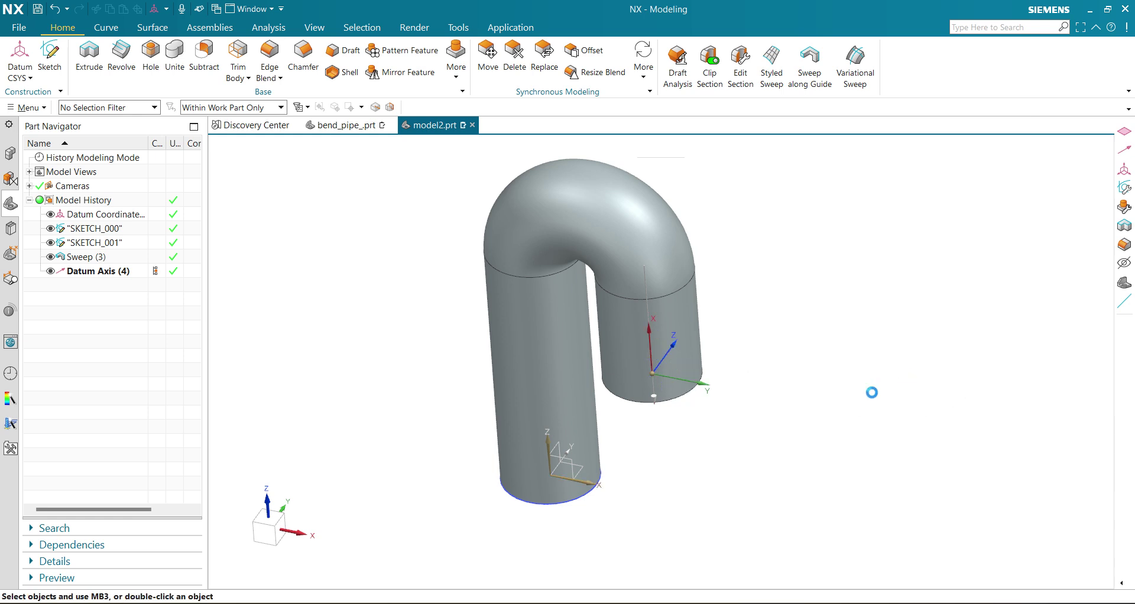
Create an At Angle datum plane at 45° to a datum coordinate system plane, passing through the shorter leg's datum axis.
middle_drag(651, 435, 615, 414)
click(26, 80)
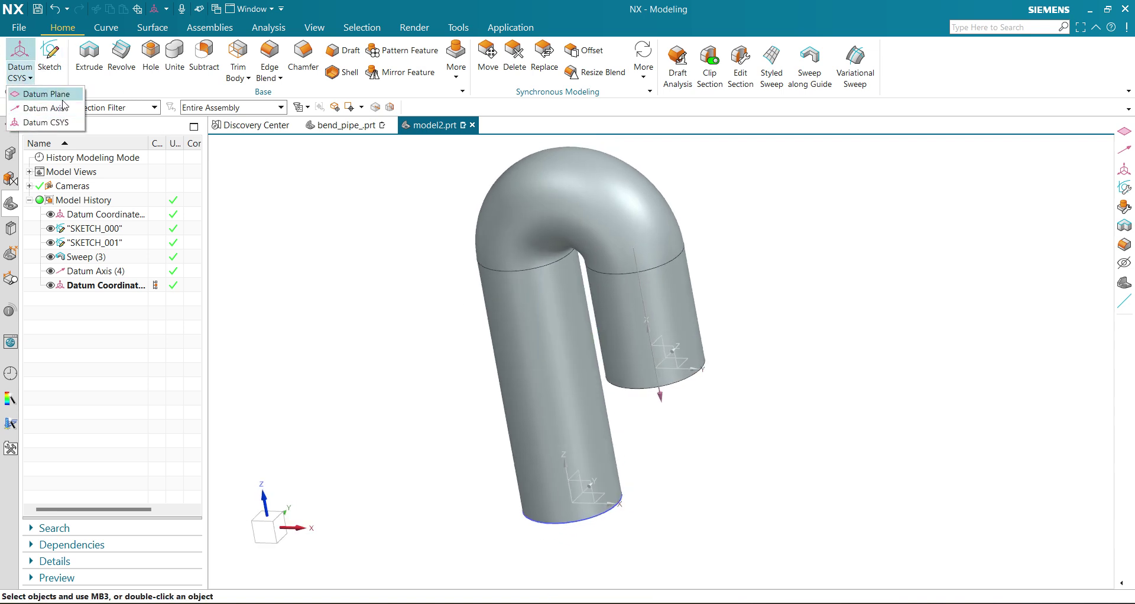
click(36, 93)
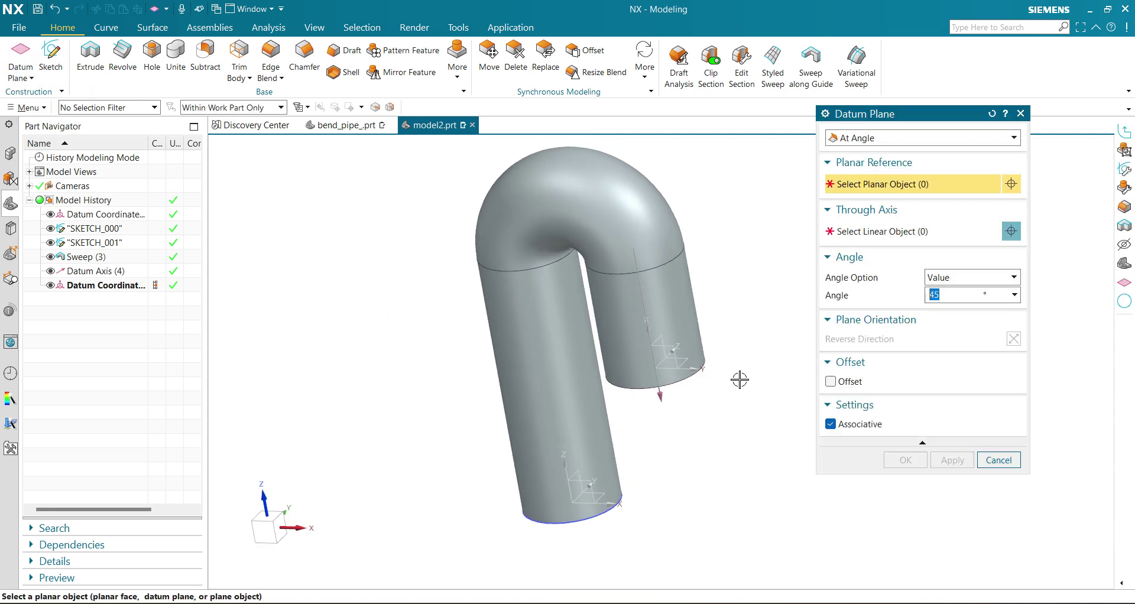
middle_drag(740, 379, 668, 367)
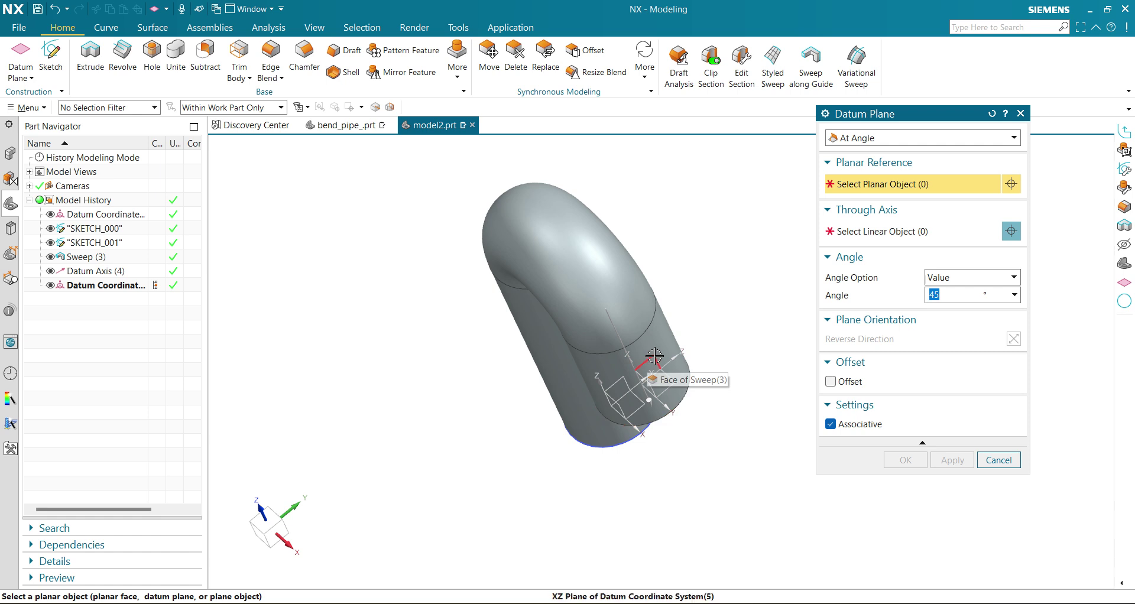
click(640, 436)
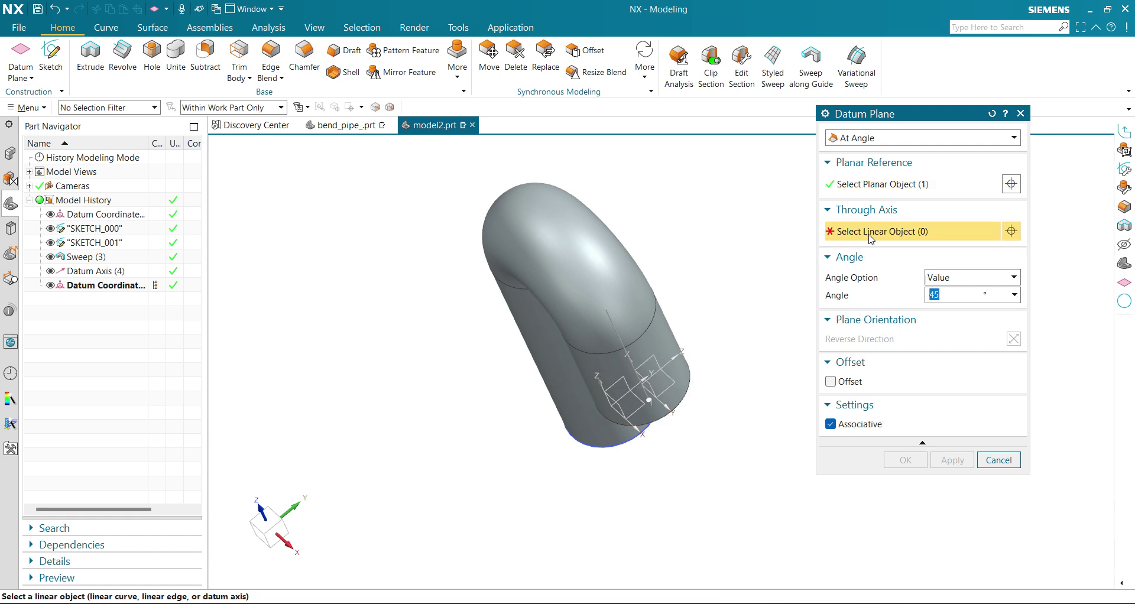
click(619, 334)
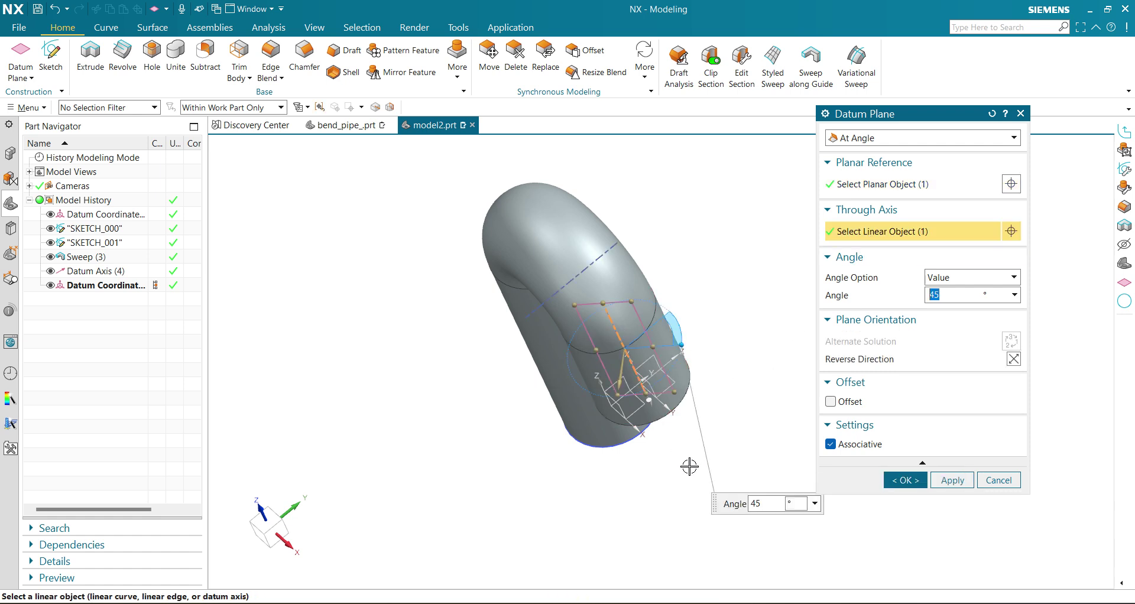
middle_drag(687, 465, 716, 482)
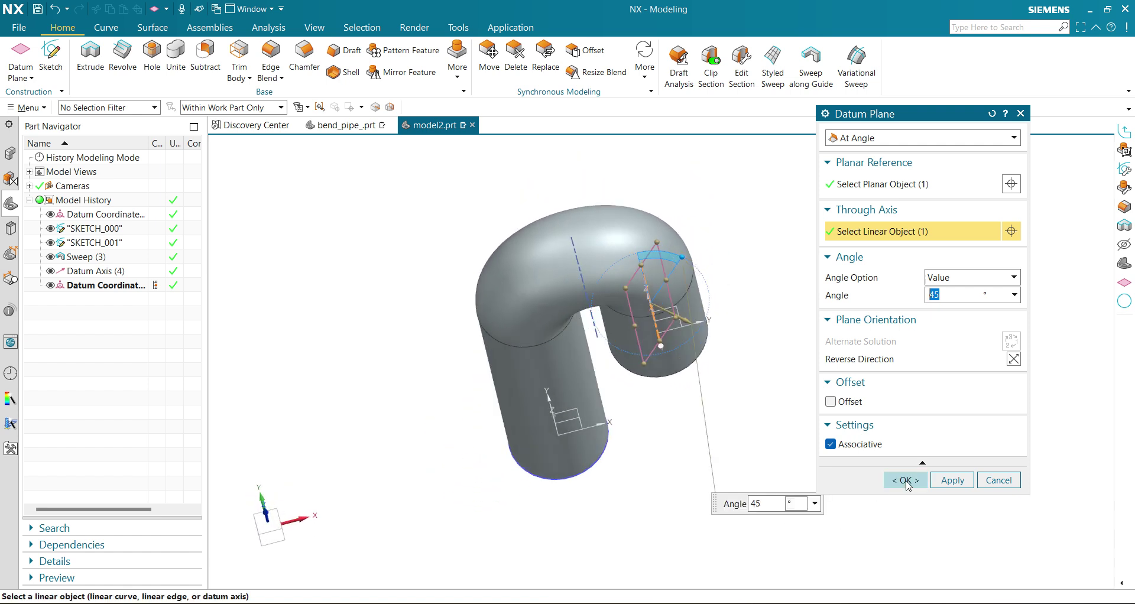
click(907, 481)
Start a new sketch on the 45° datum plane at the shorter leg.
middle_drag(664, 481, 621, 391)
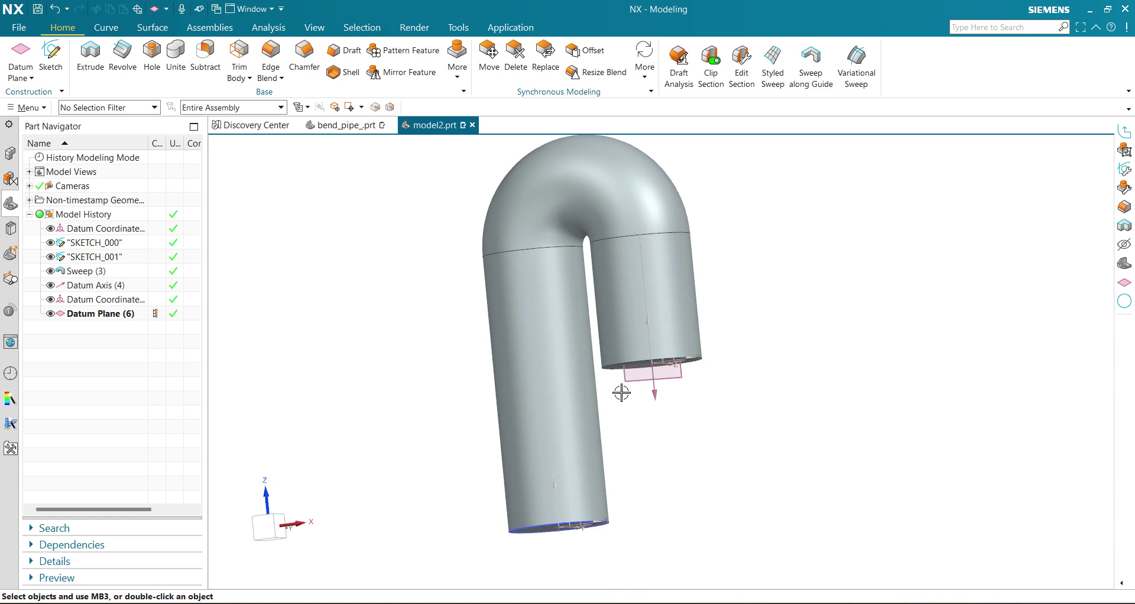
click(622, 387)
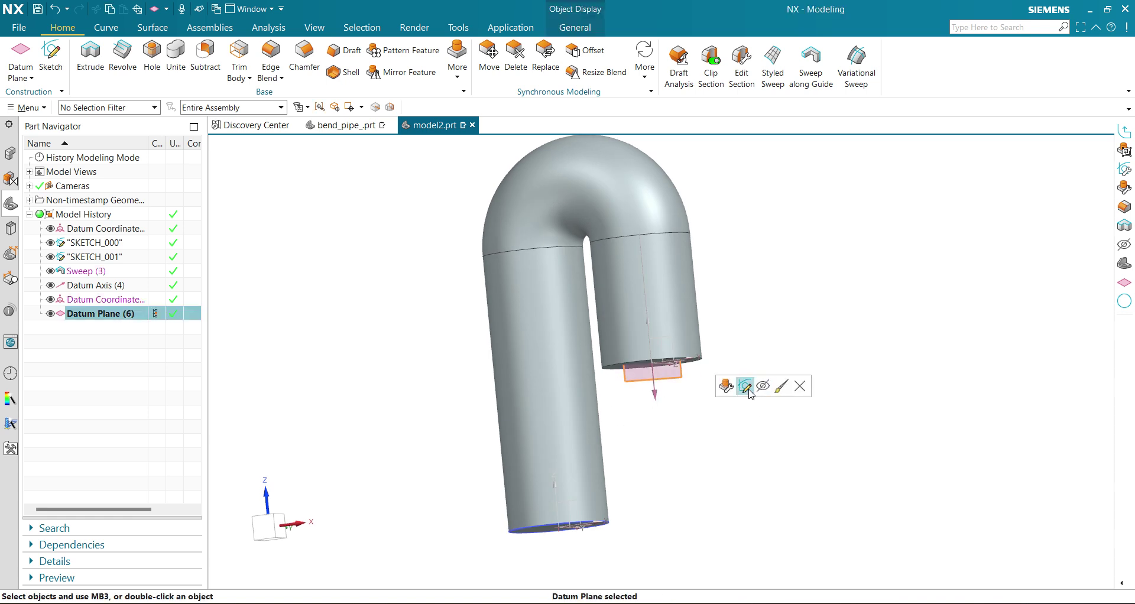
click(746, 387)
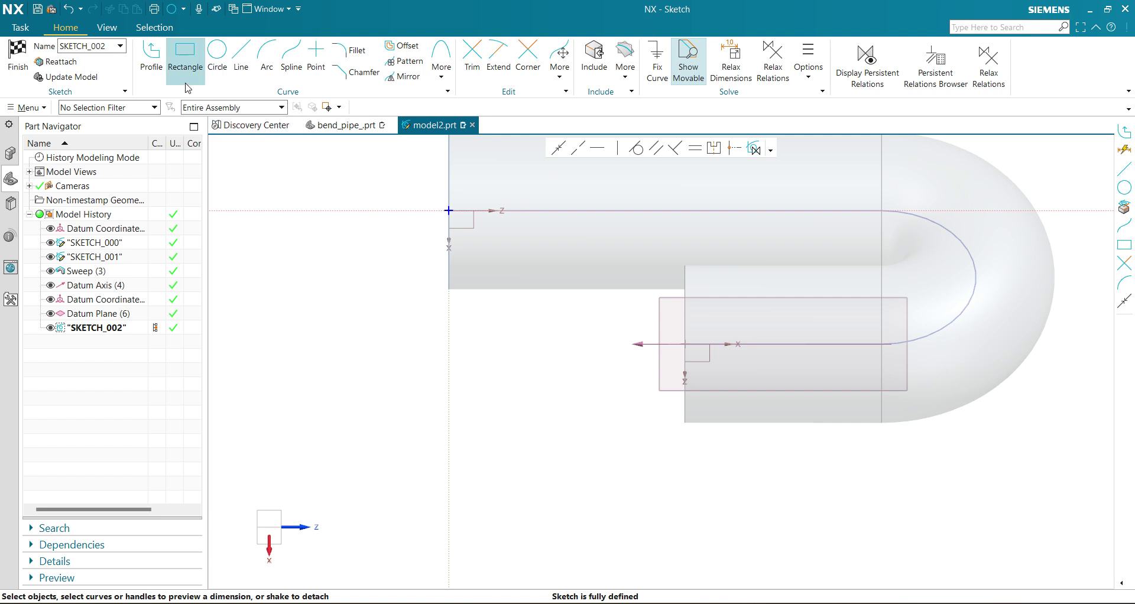
Draw an open L-shaped profile beyond the shorter leg's open end: a vertical line and a horizontal line about 9 mm long in line with the leg's axis.
click(556, 531)
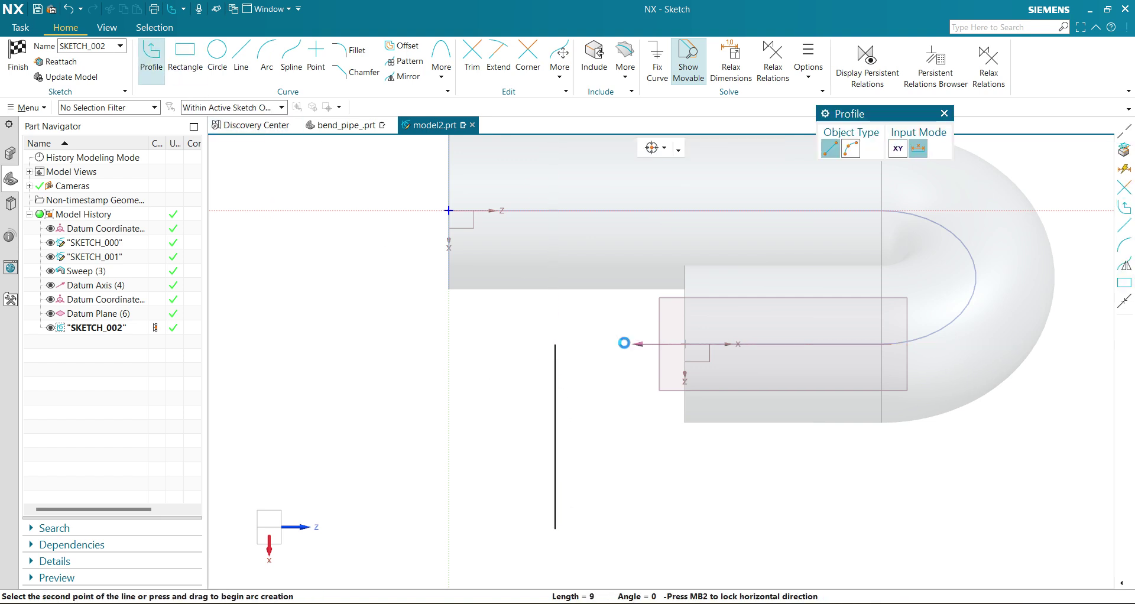
click(625, 343)
middle_click(596, 410)
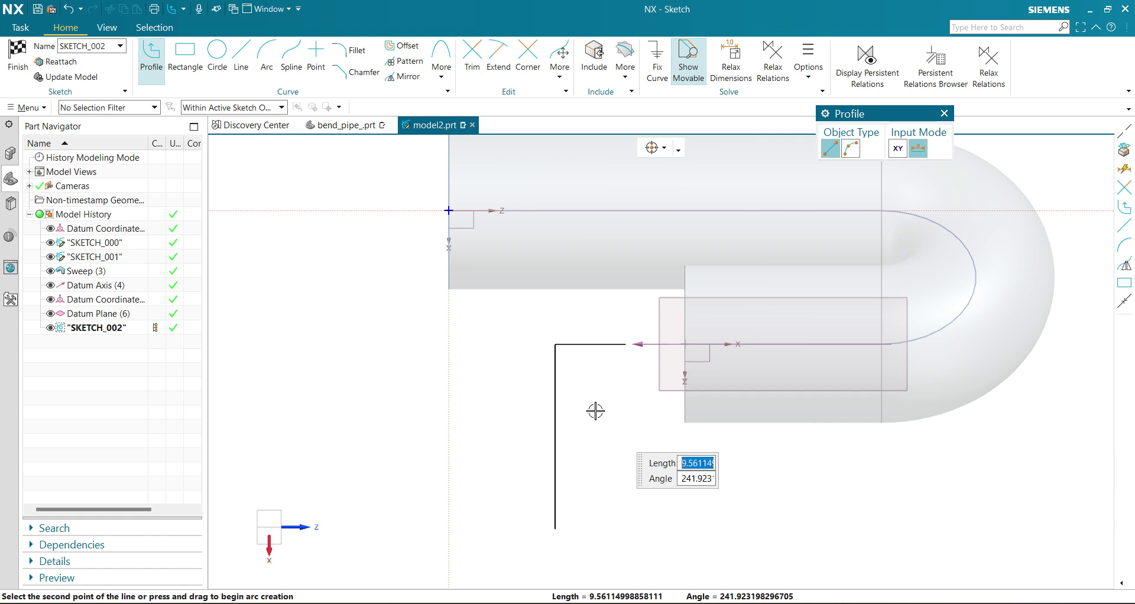
middle_click(596, 410)
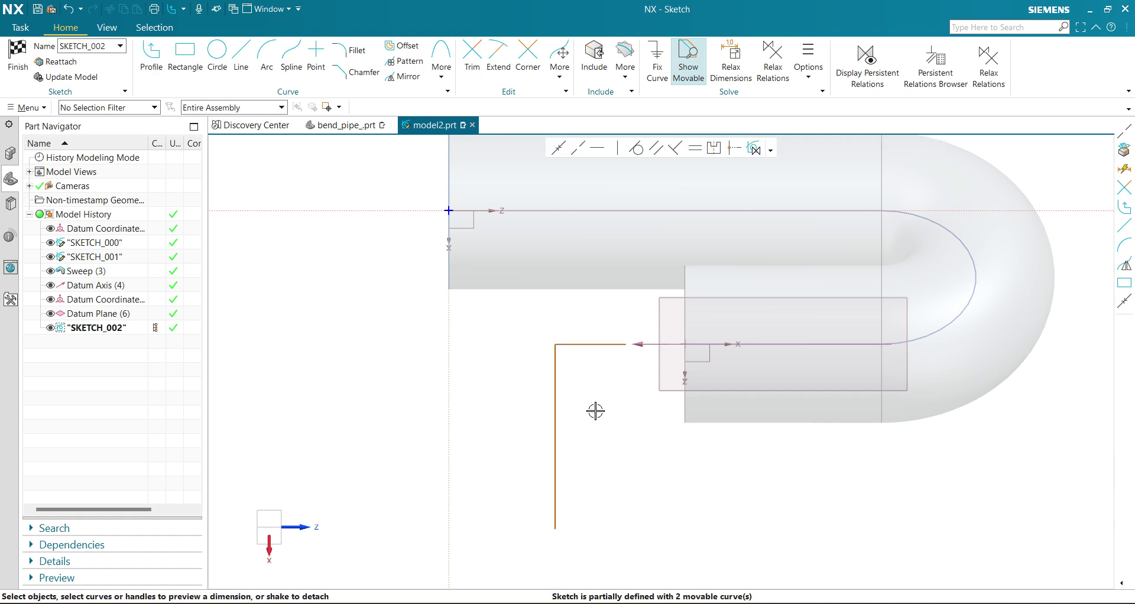
Dimension the horizontal line's length at 12 mm and scale the entire sketch with this first dimension.
click(596, 342)
click(591, 371)
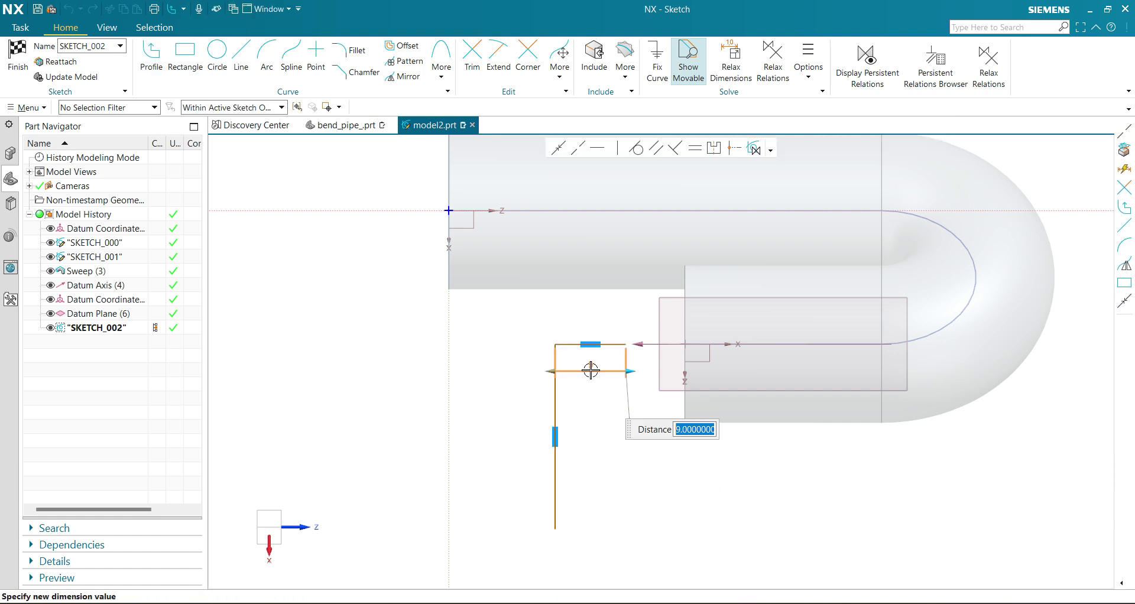
key(Return)
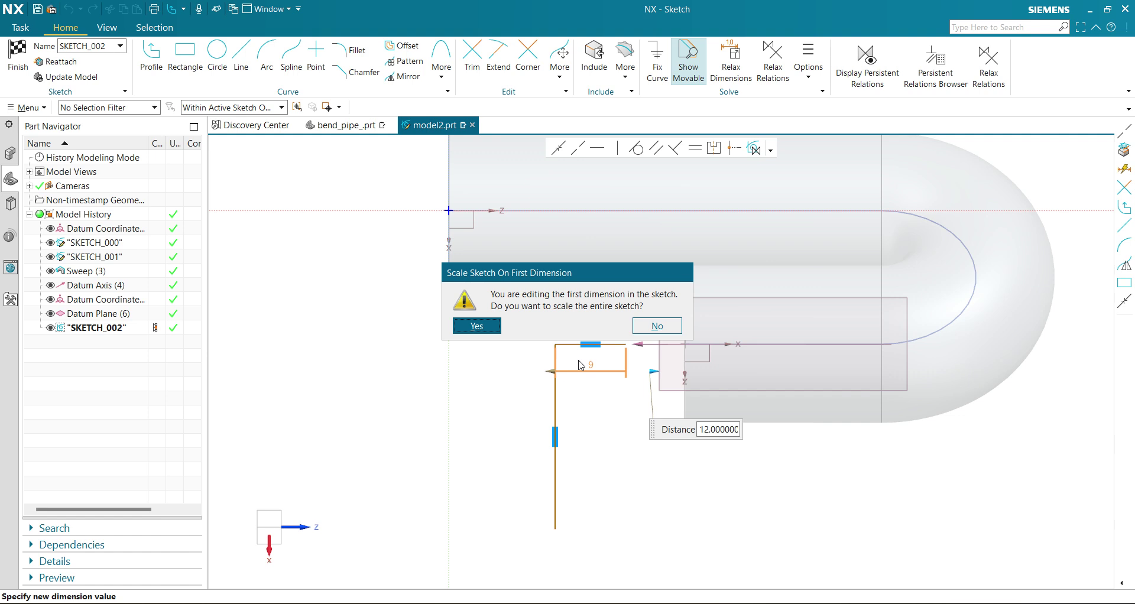
click(476, 326)
Dimension the vertical line of the L-shaped profile at 35 mm.
scroll(526, 399, down, 4)
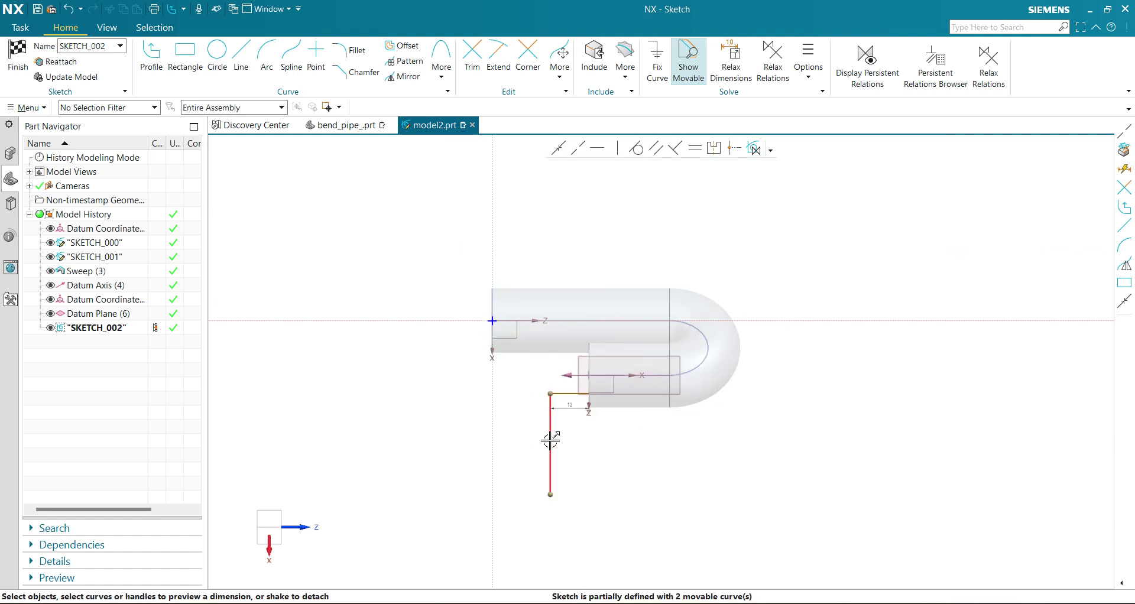
click(549, 443)
click(569, 456)
scroll(573, 456, up, 5)
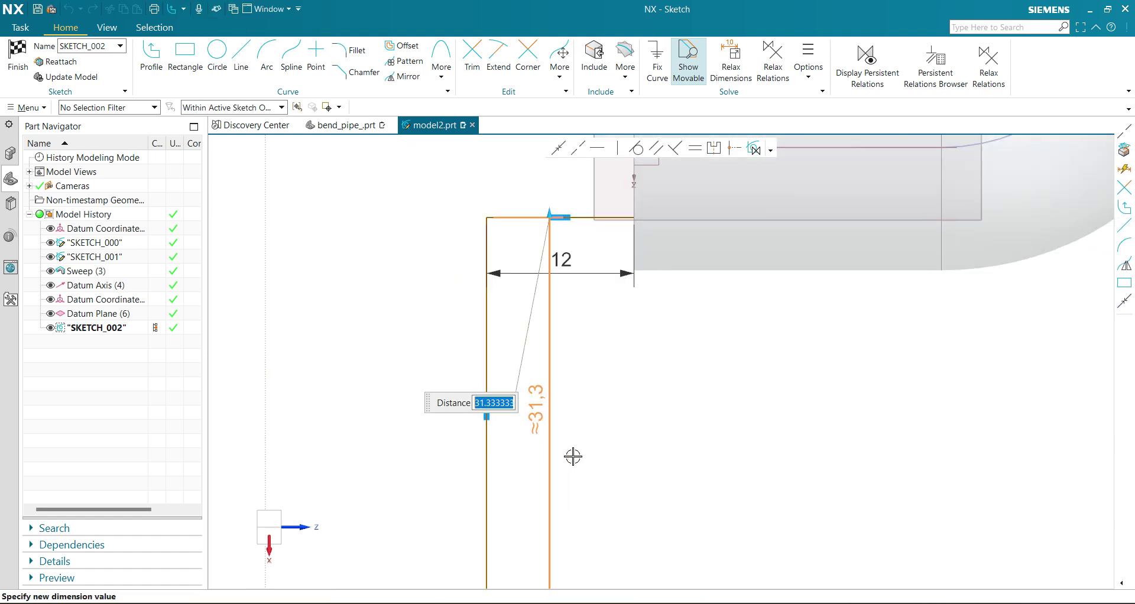
text(35)
key(Return)
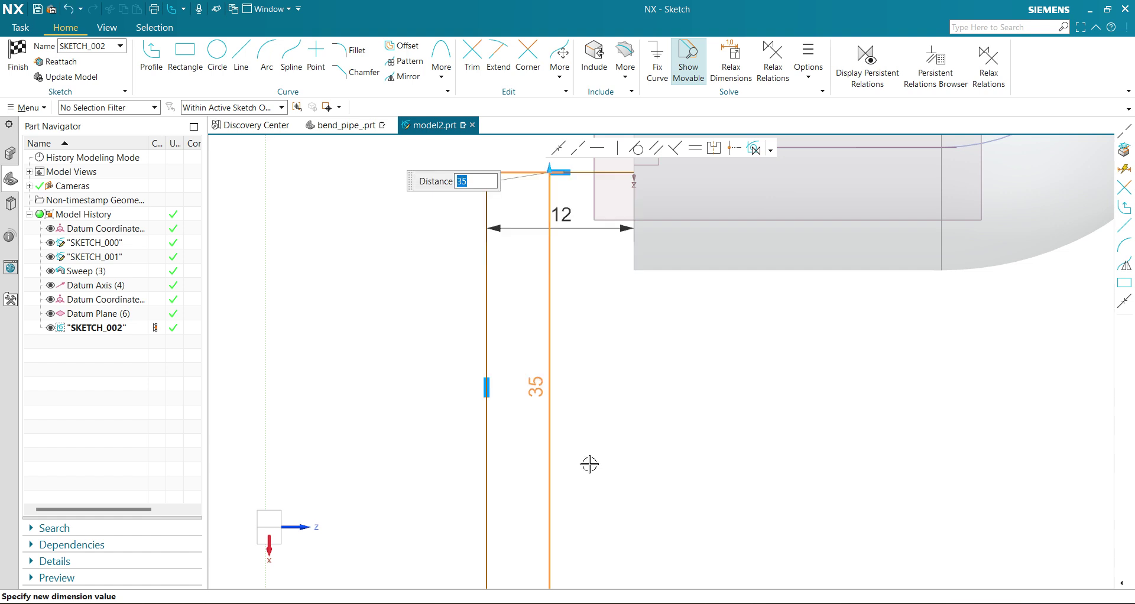
key(Escape)
scroll(659, 392, down, 4)
scroll(641, 361, up, 3)
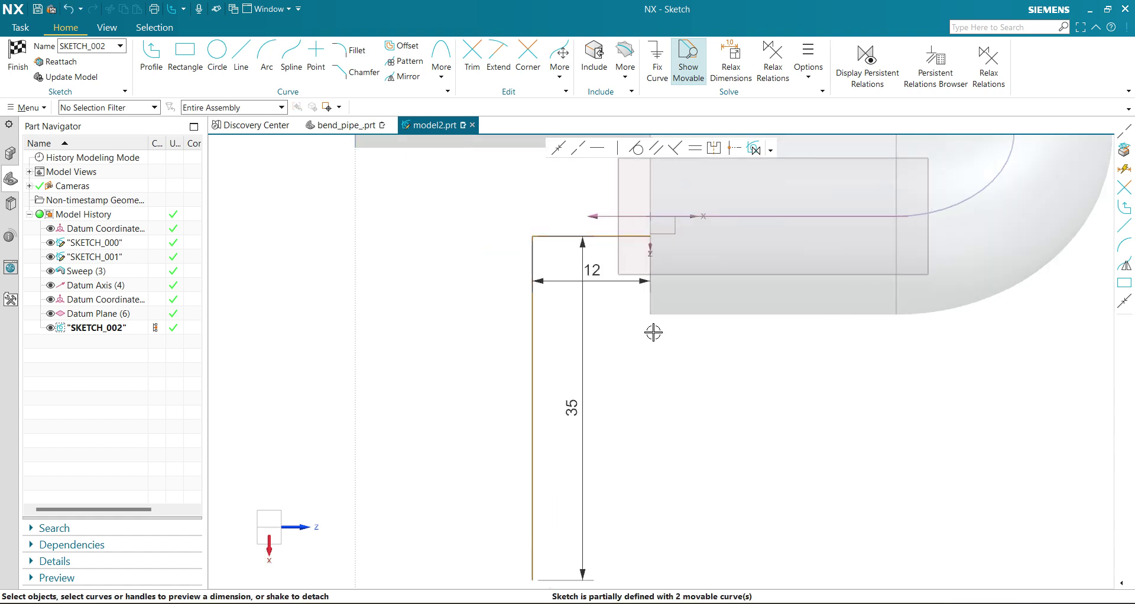
Make the 12 mm horizontal line collinear with the shorter leg's datum axis.
middle_drag(653, 333, 607, 232)
mouse_move(638, 243)
mouse_down()
mouse_move(657, 241)
mouse_move(577, 239)
mouse_move(587, 240)
mouse_up()
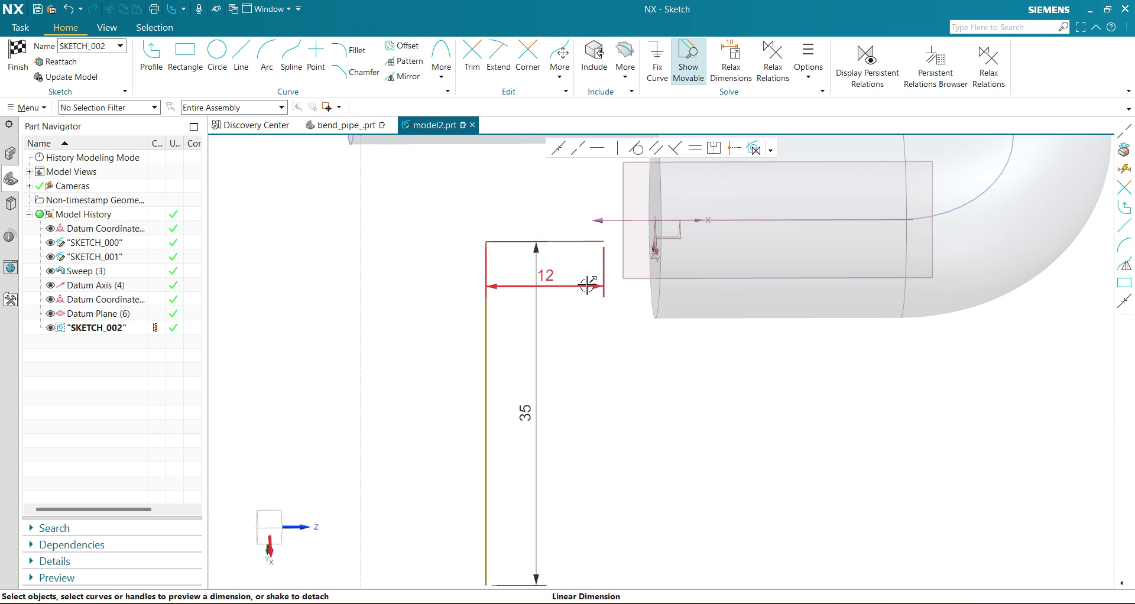
click(552, 242)
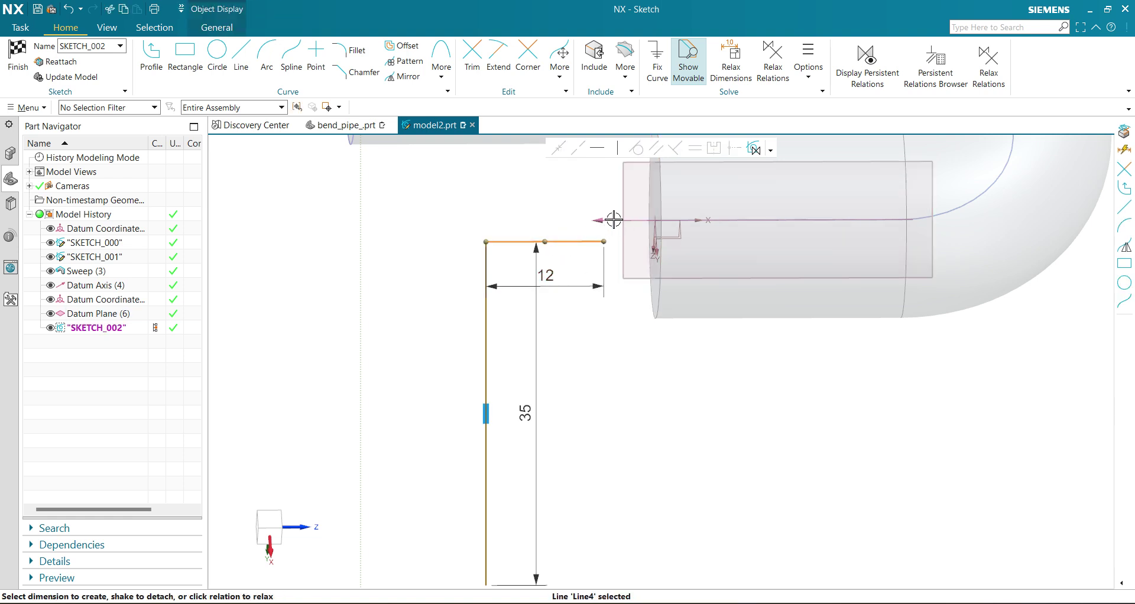
click(602, 220)
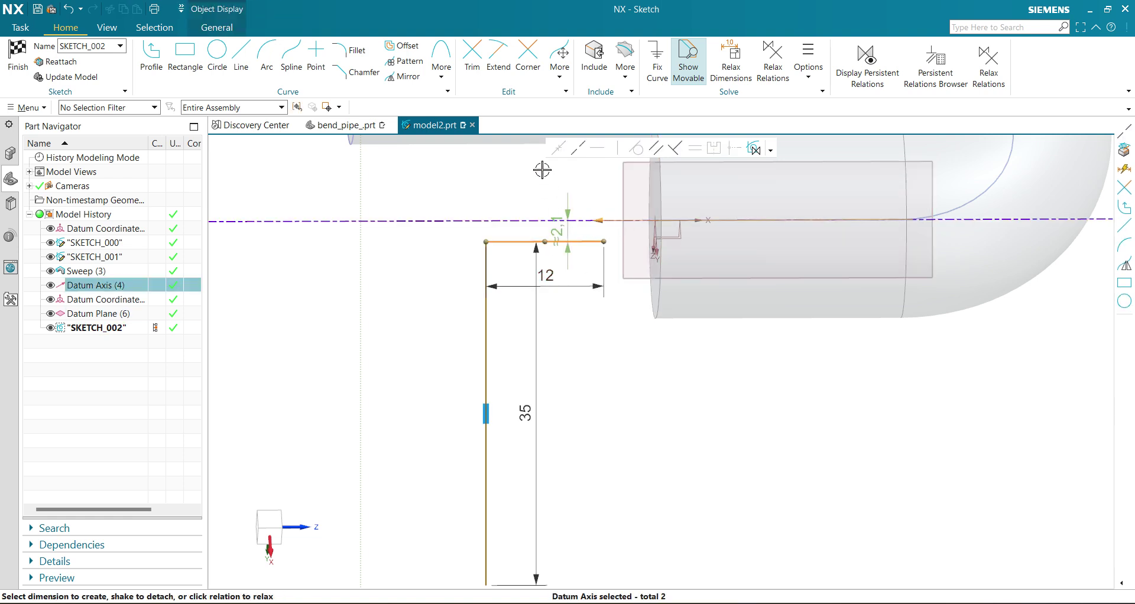
click(578, 149)
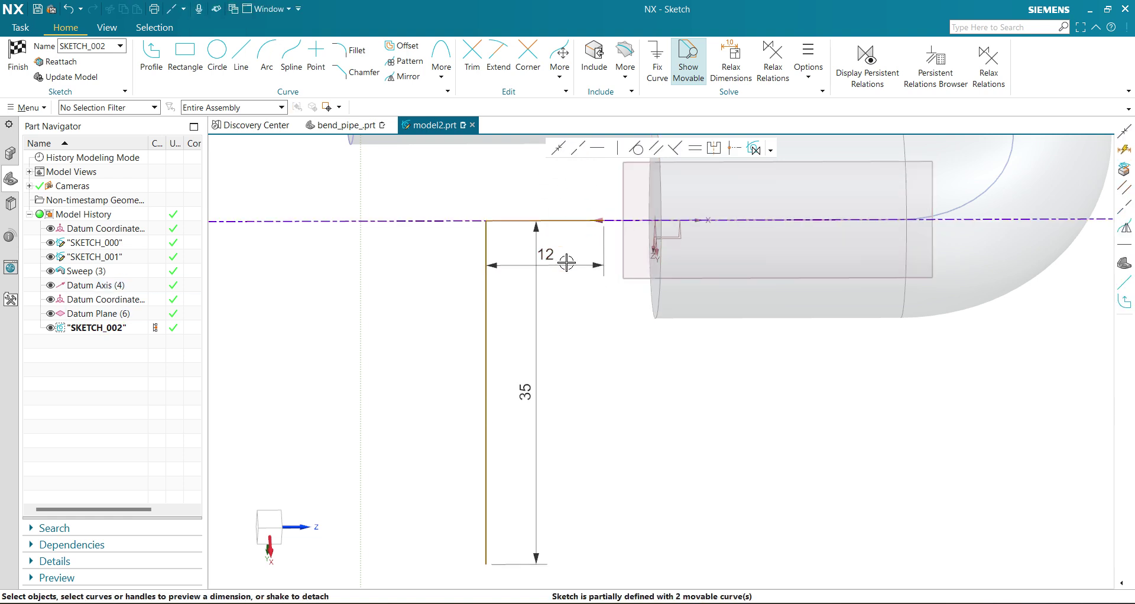
Make the horizontal line's free endpoint coincident with the YZ plane of the datum CSYS at the shorter leg's open end.
click(601, 220)
middle_drag(651, 320, 680, 325)
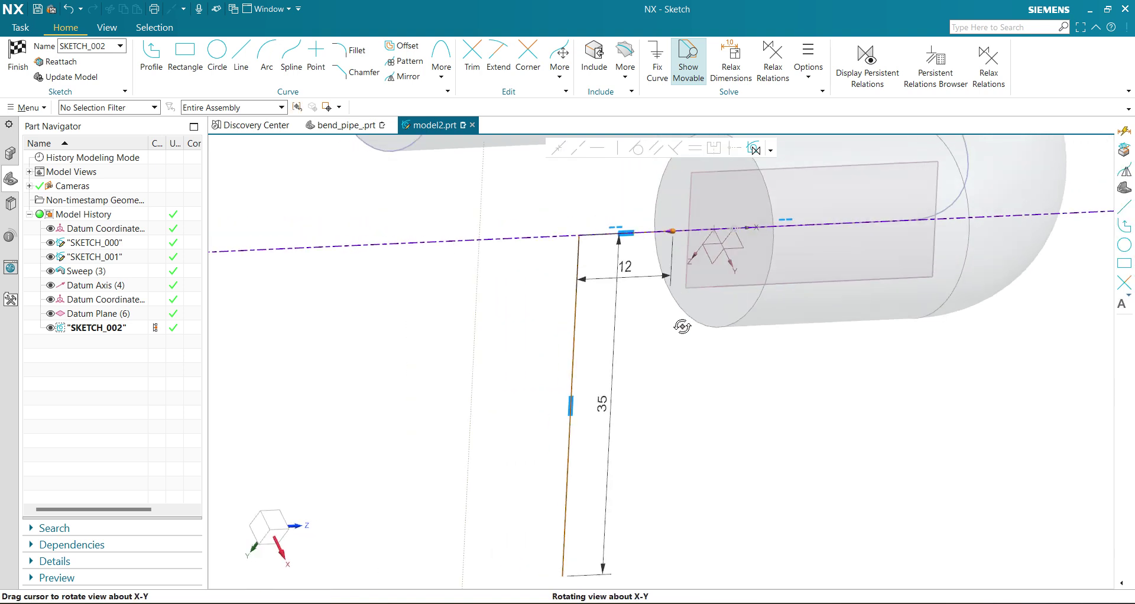
click(712, 253)
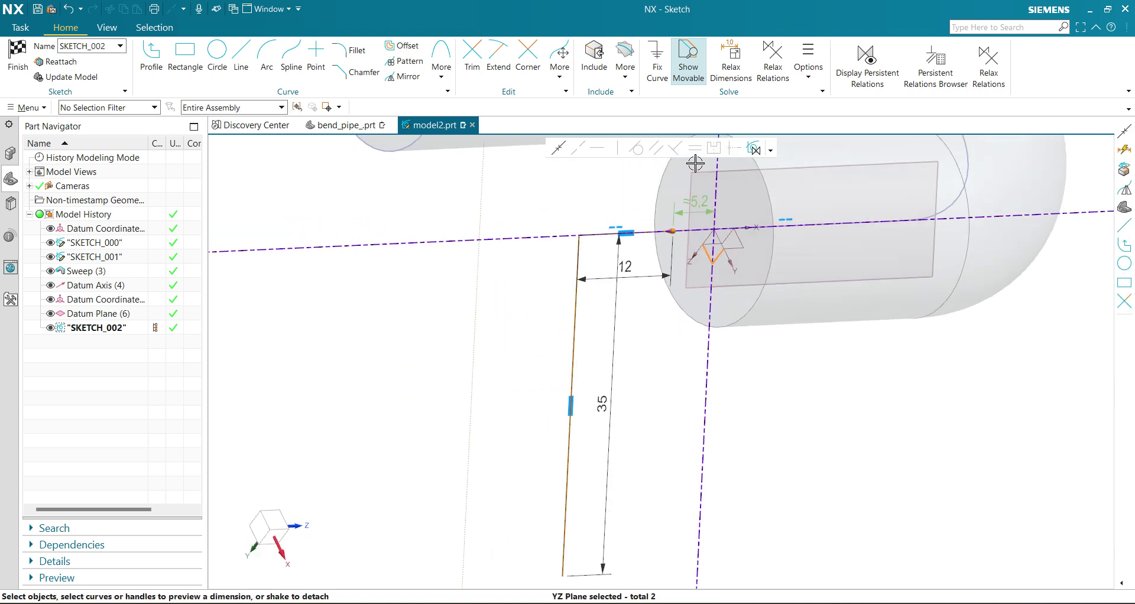
click(557, 150)
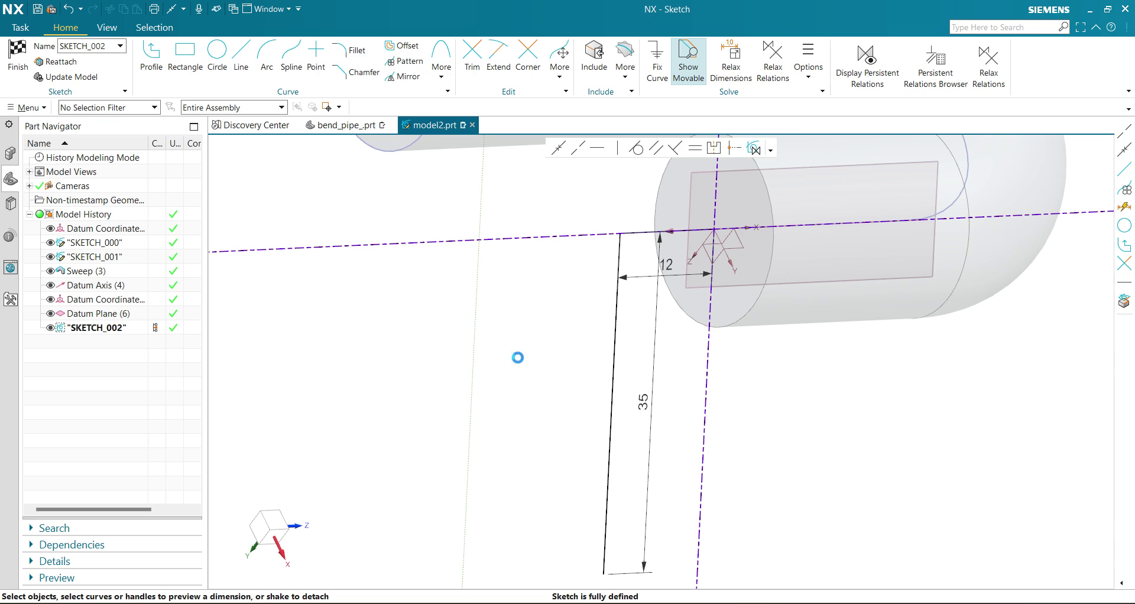
Fillet the corner between the horizontal and vertical lines with a 12 mm radius.
scroll(518, 358, down, 3)
mouse_move(499, 329)
middle_down()
mouse_move(615, 343)
mouse_move(623, 375)
mouse_move(575, 371)
middle_up()
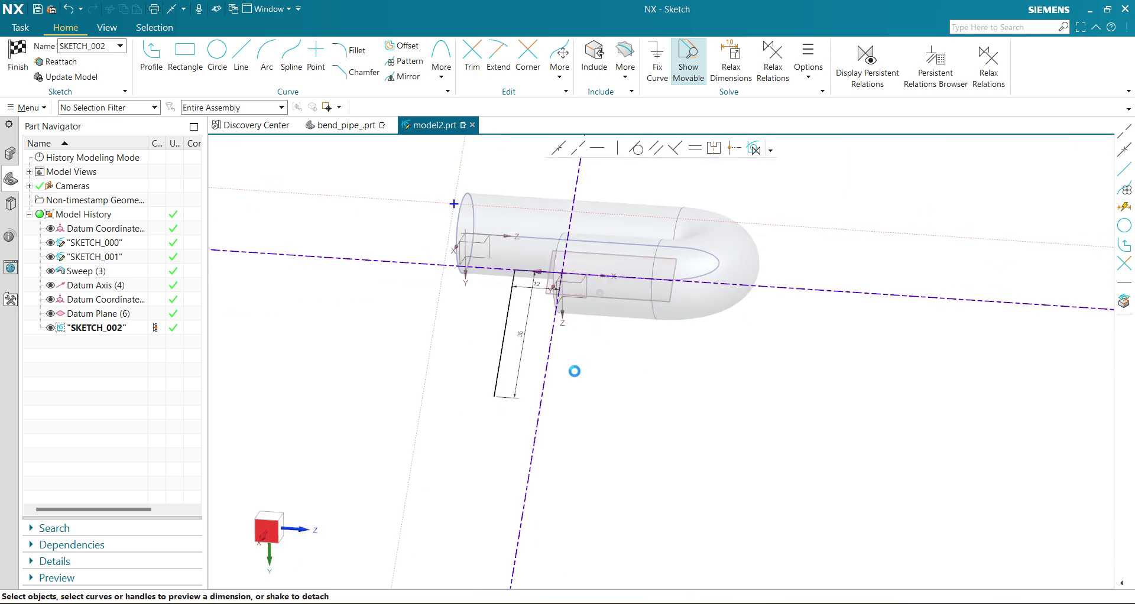
key(F8)
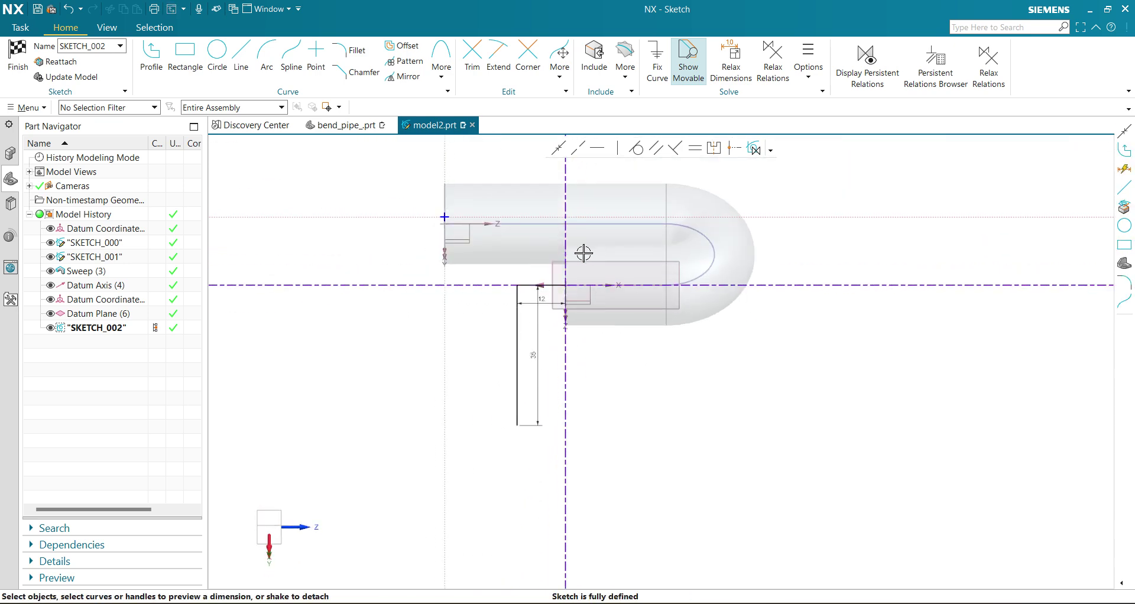
click(586, 263)
scroll(530, 308, up, 3)
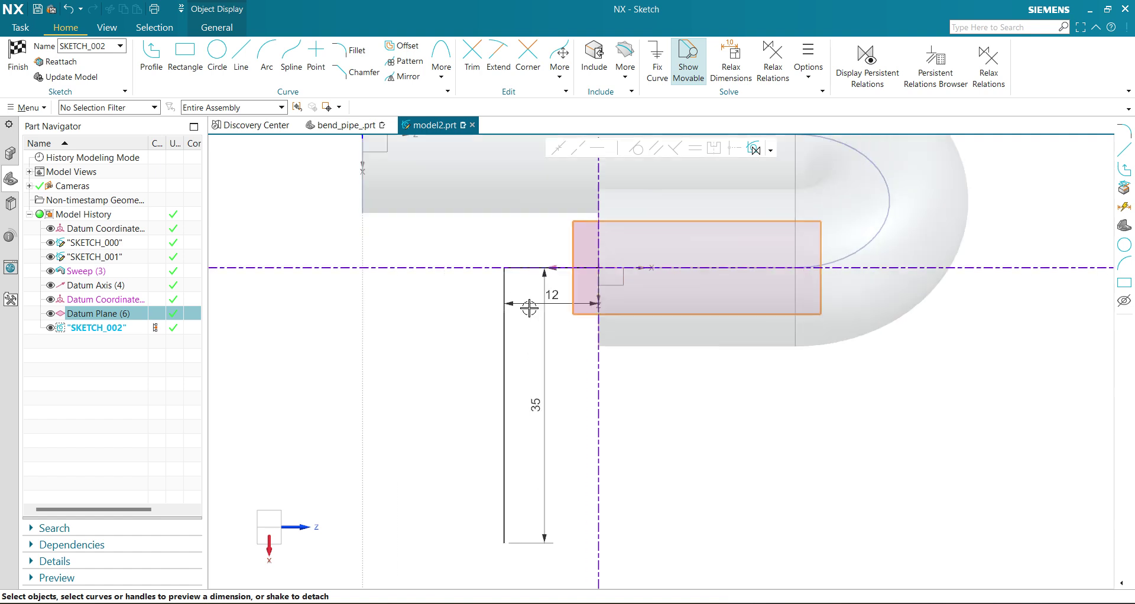
scroll(529, 308, up, 2)
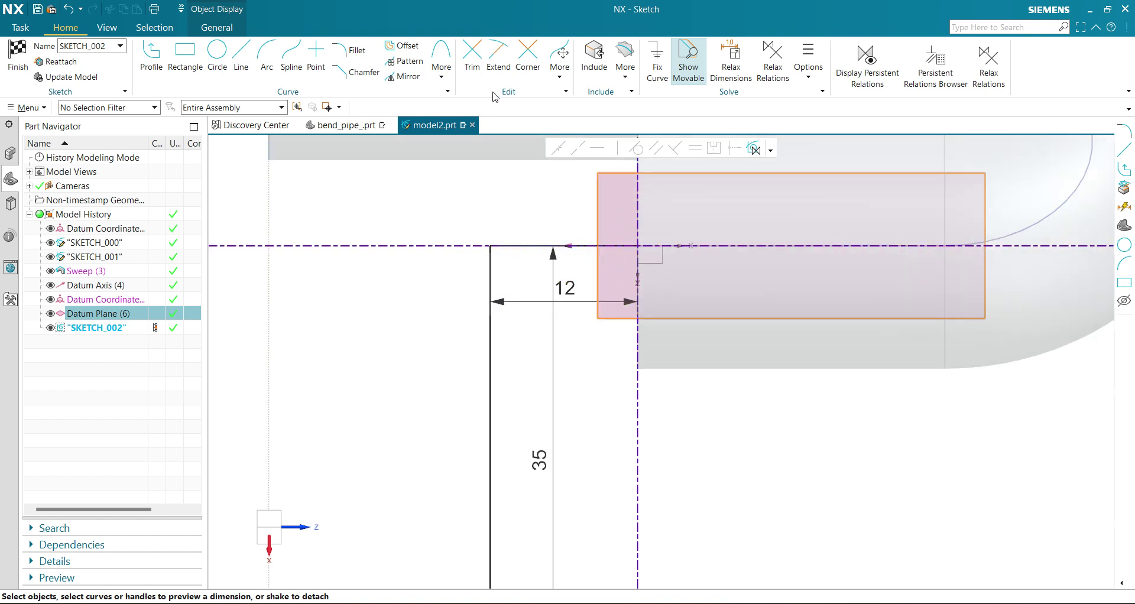
click(350, 52)
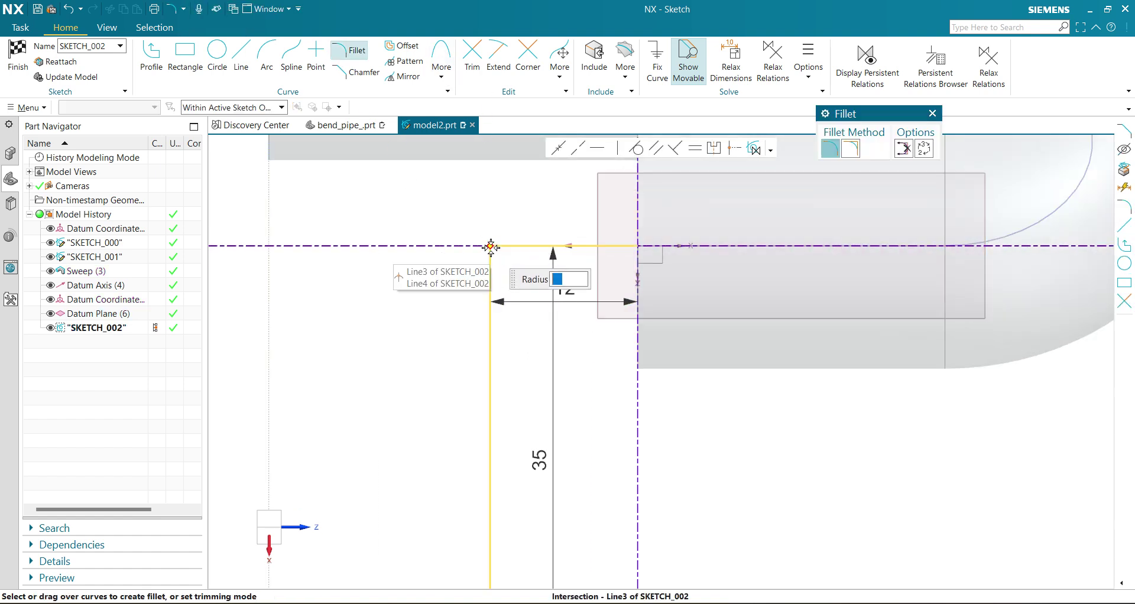
click(491, 246)
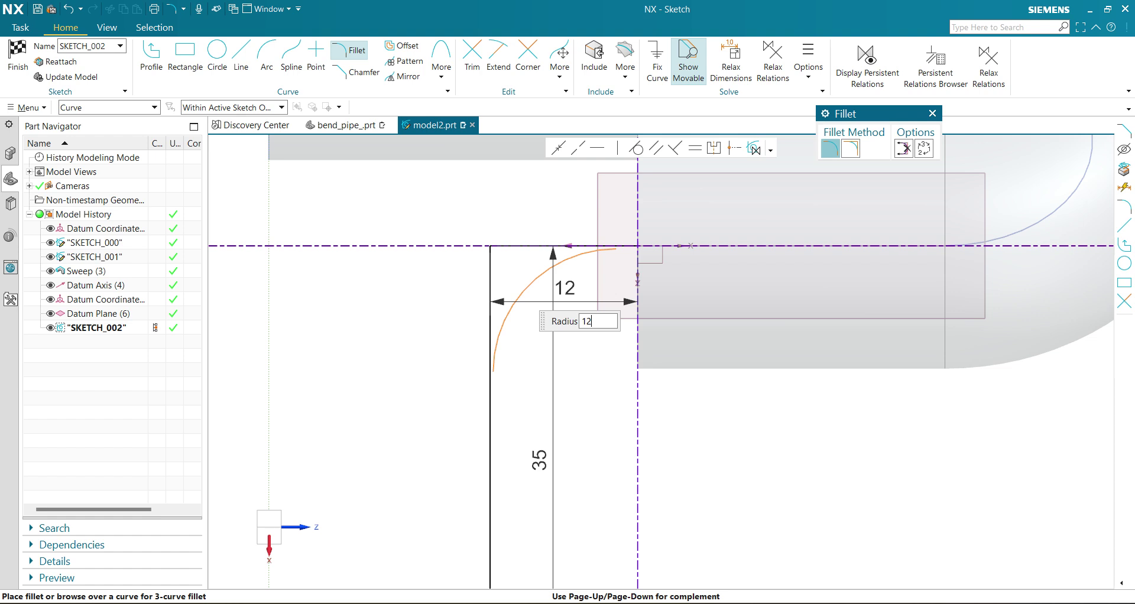
key(Return)
key(Escape)
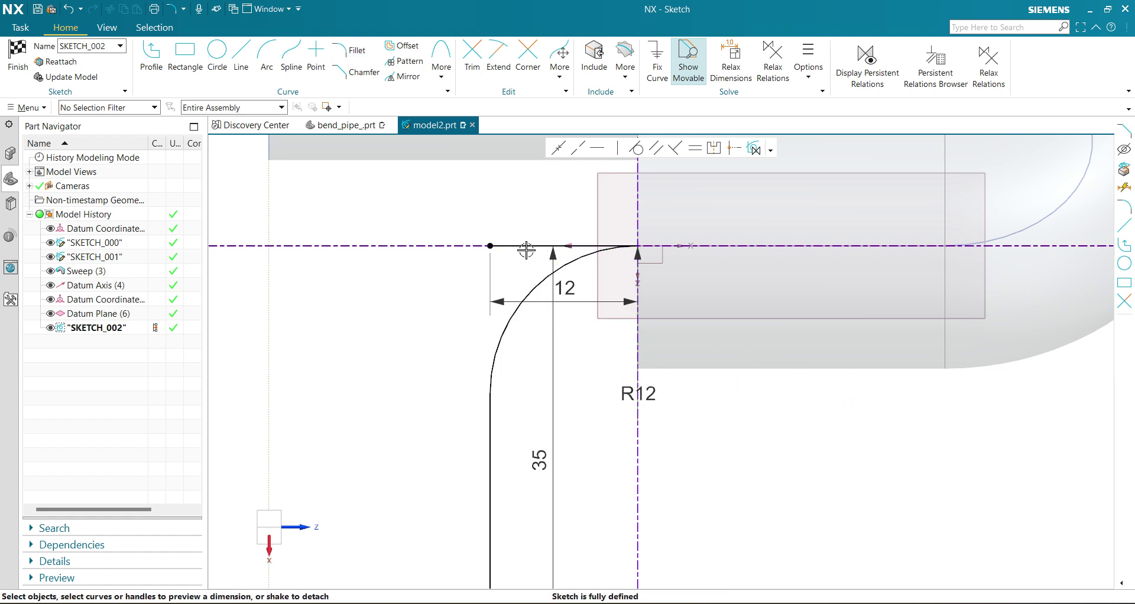
Convert the 12 mm horizontal line to a reference line and finish the sketch.
click(525, 246)
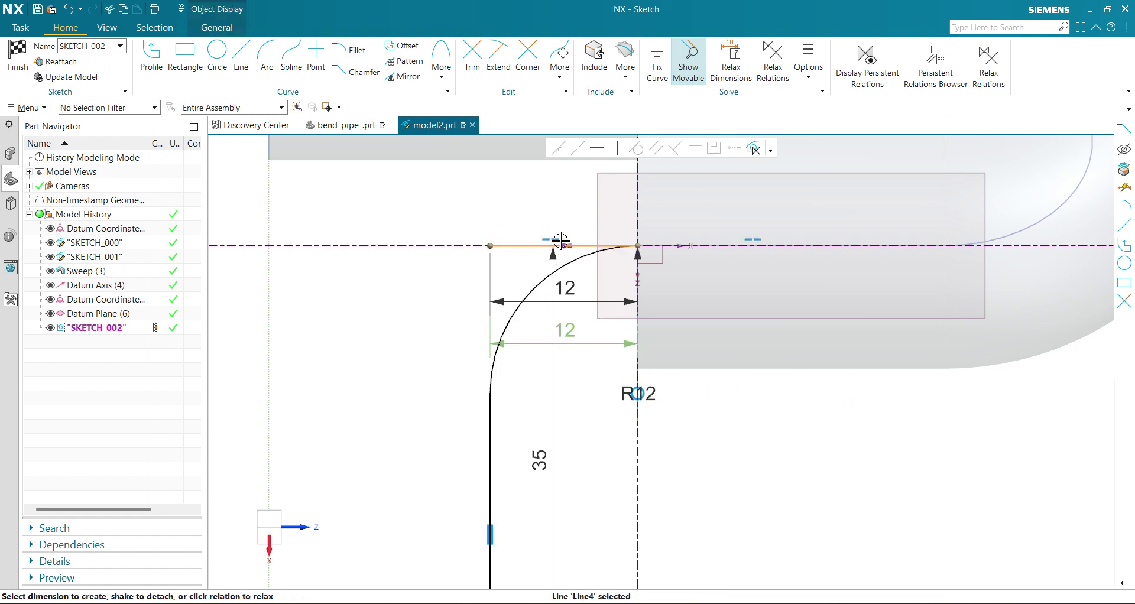
click(513, 246)
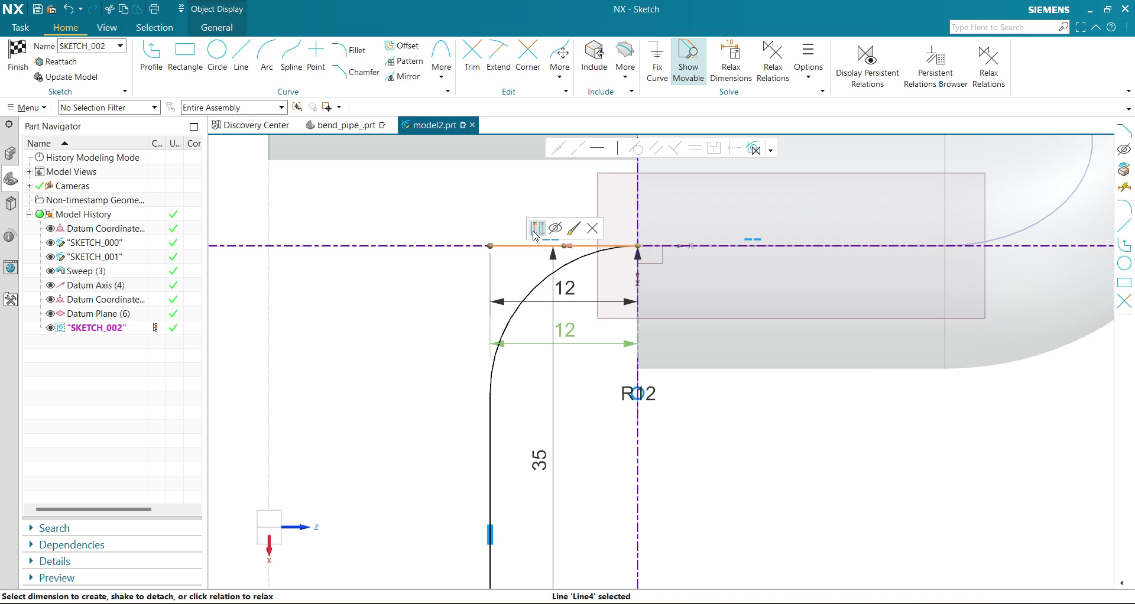
click(535, 230)
click(18, 53)
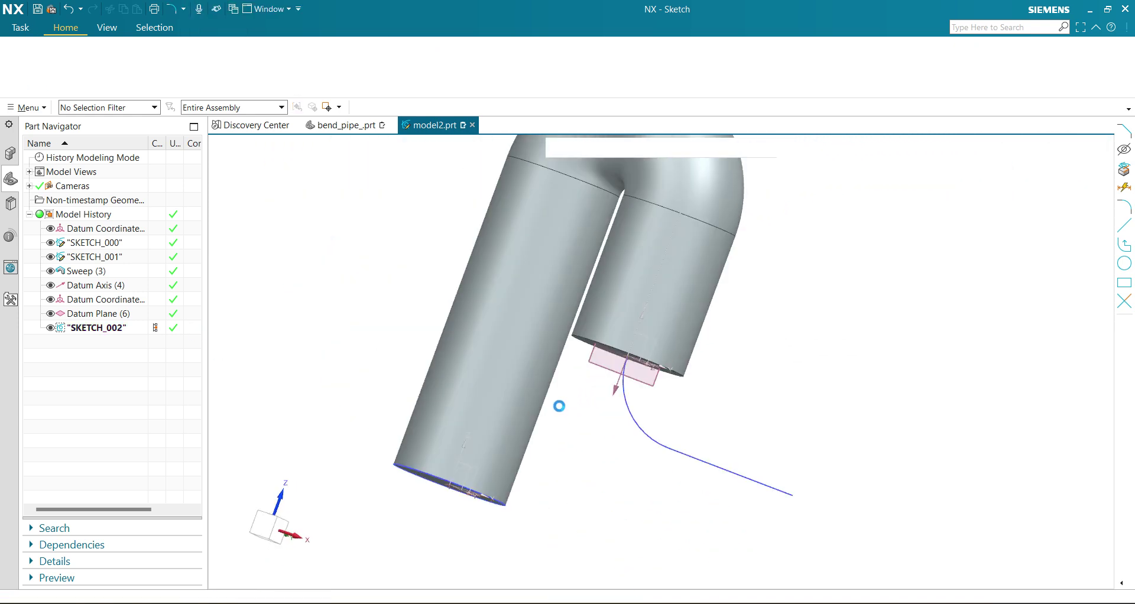
Start a new sketch on the open end face of the shorter leg.
middle_drag(690, 354, 654, 329)
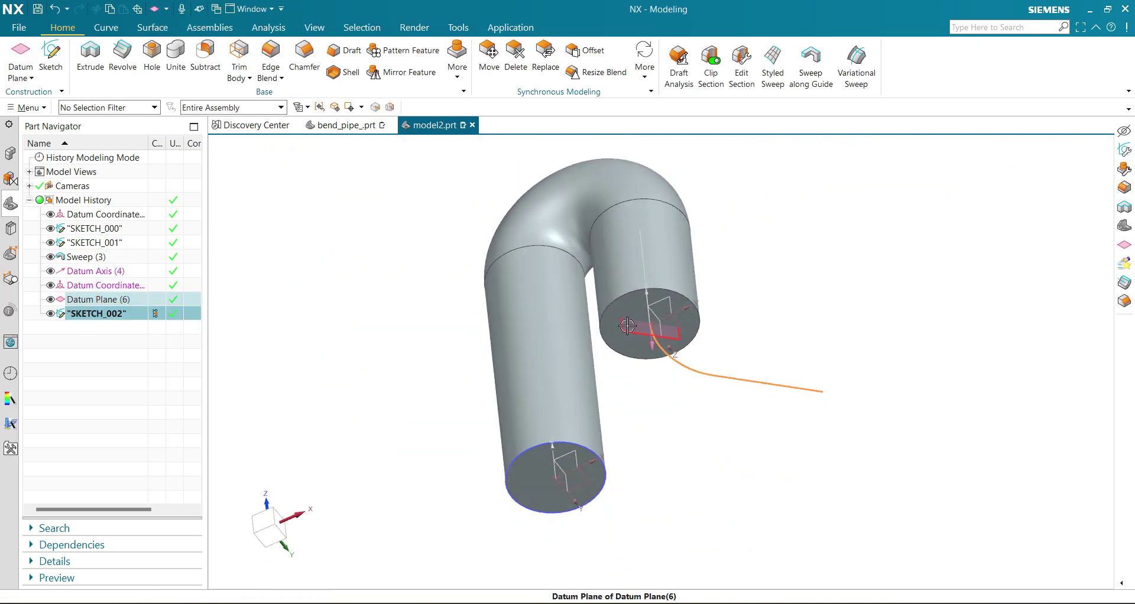
click(51, 57)
click(638, 301)
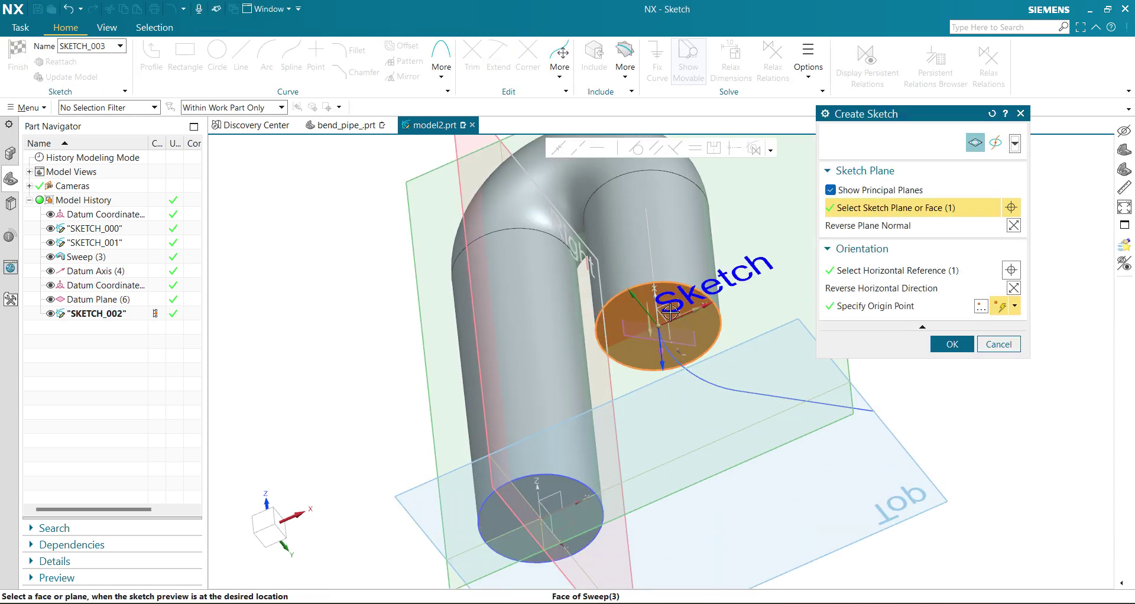
click(937, 345)
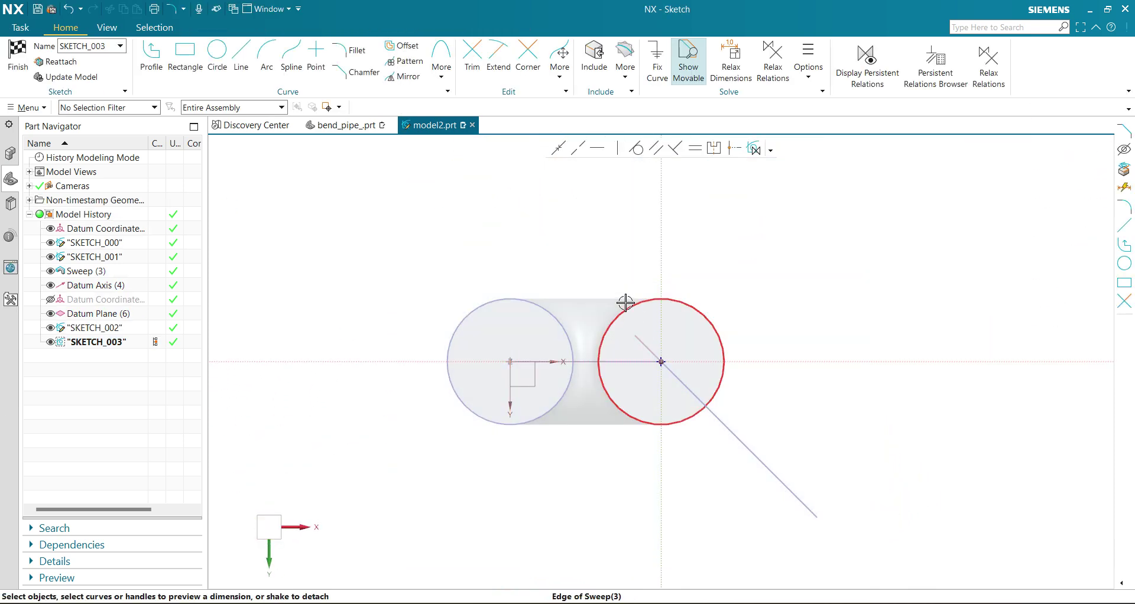
Project the circular edge of the shorter leg's end face into the sketch and finish the sketch.
click(626, 303)
click(624, 71)
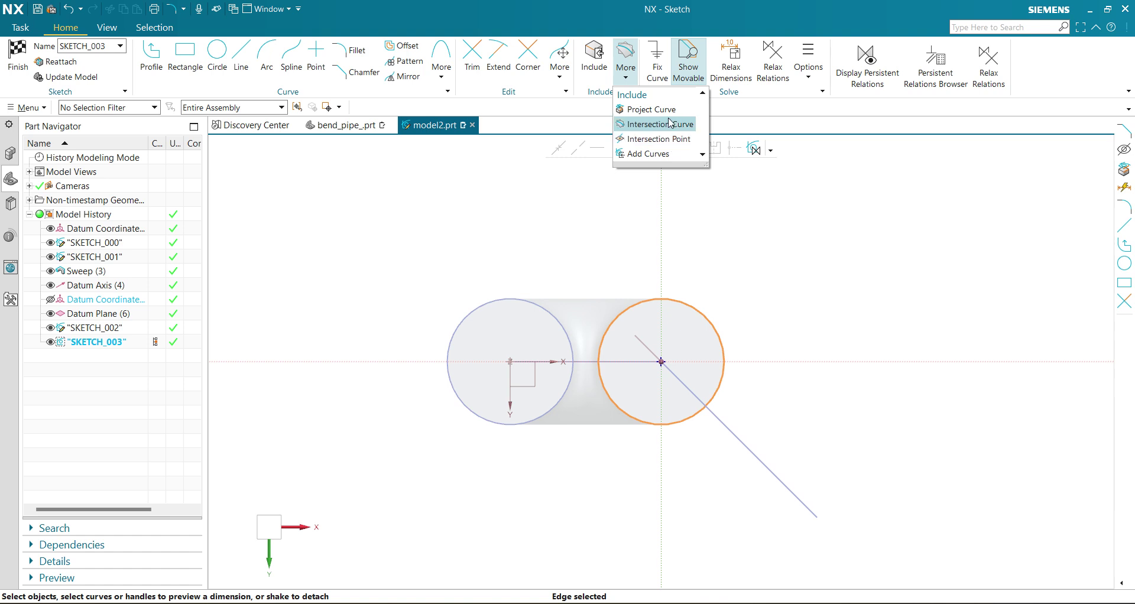
click(643, 108)
click(905, 192)
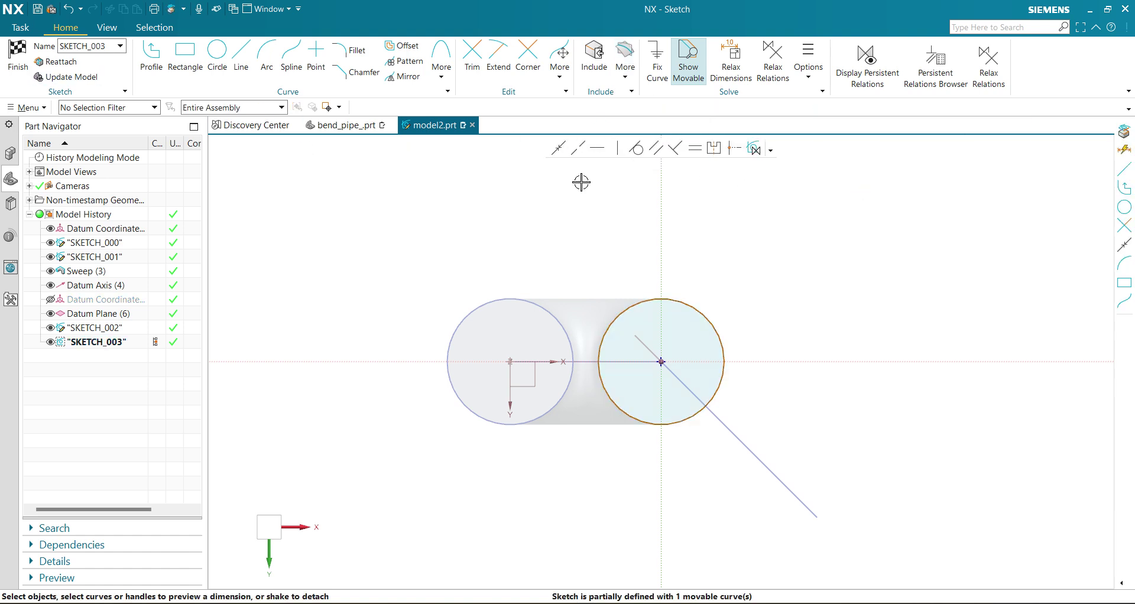
click(18, 59)
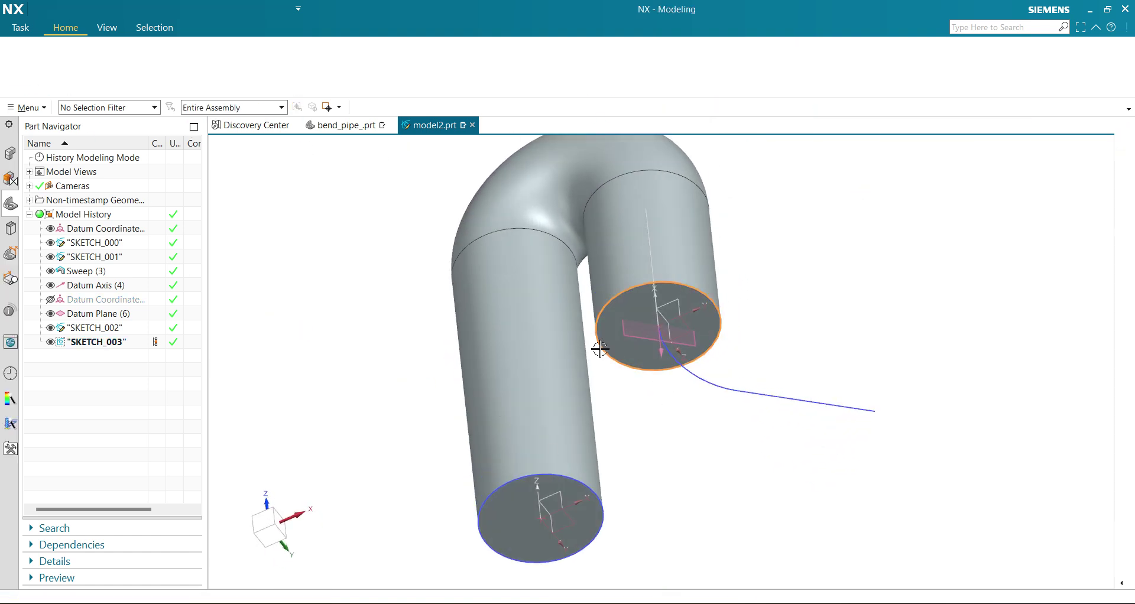
Sweep the projected circle along the filleted path with Sweep Along Guide, using zero offsets, and unite it with the U-shaped pipe body.
middle_drag(699, 408, 694, 424)
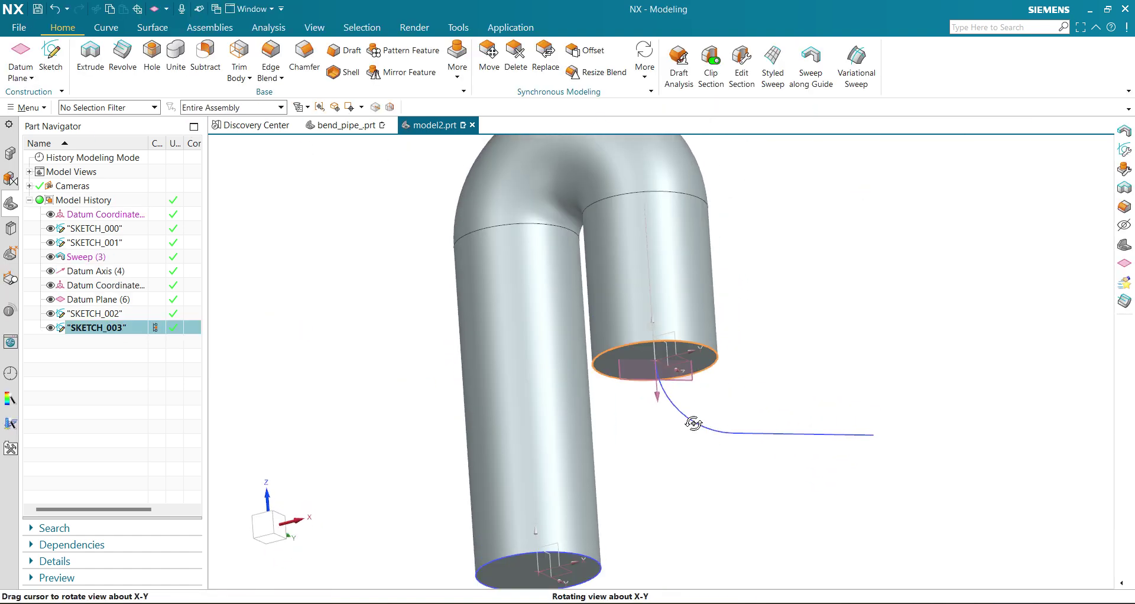
click(813, 72)
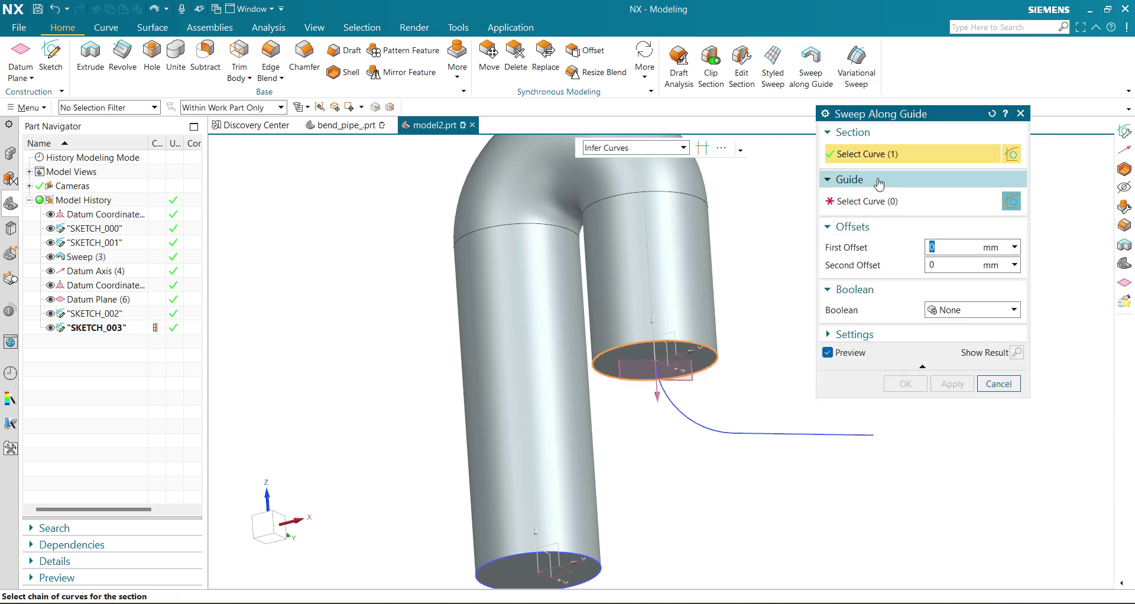
click(861, 204)
click(743, 436)
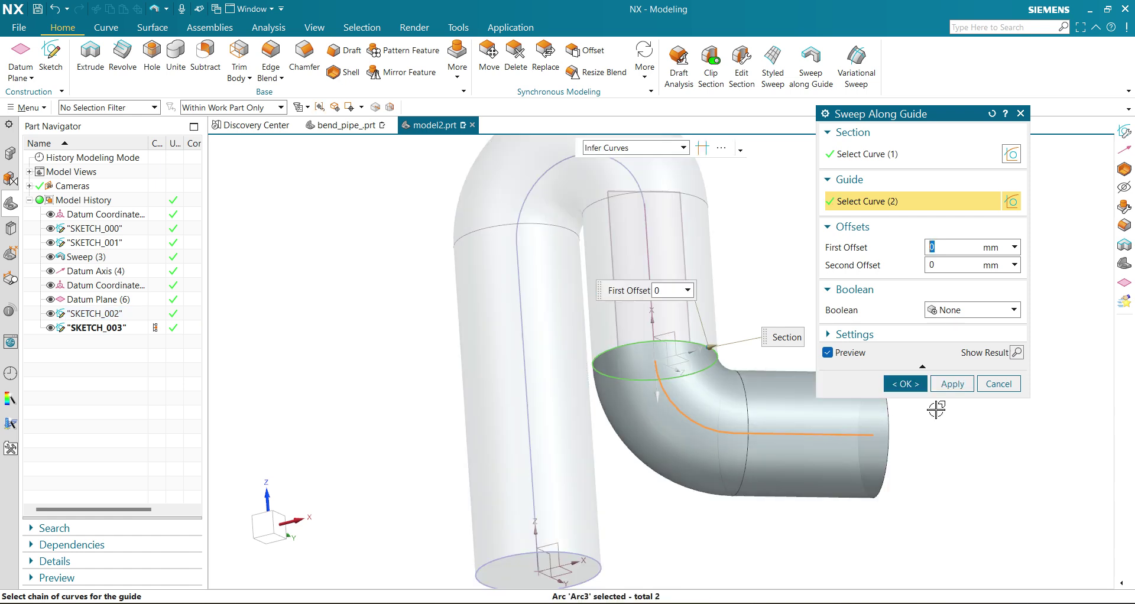
click(970, 310)
click(949, 339)
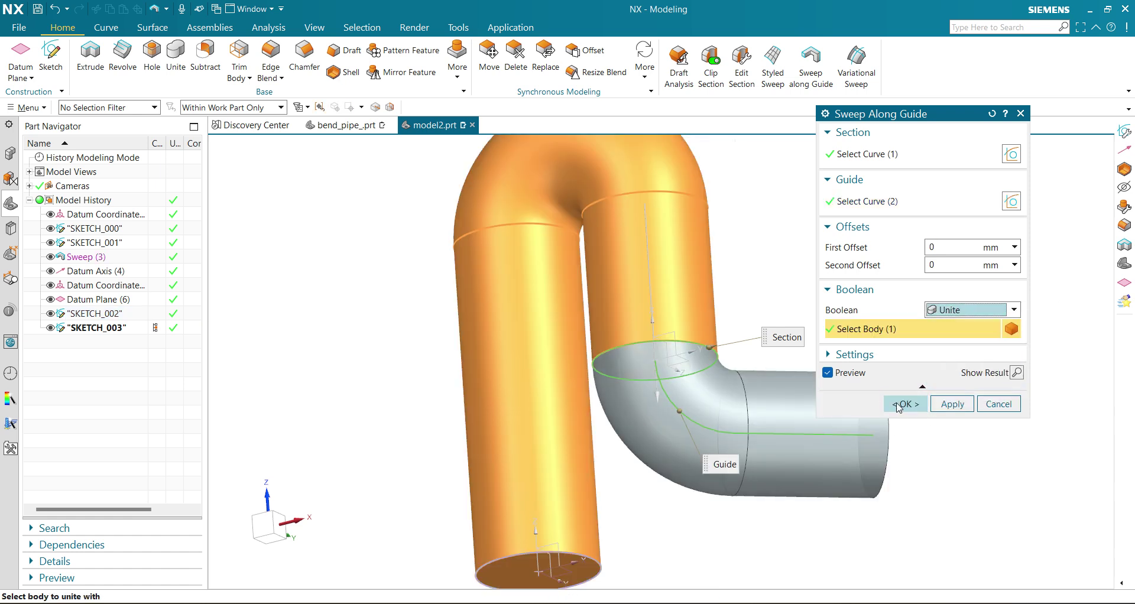
click(905, 404)
Hide the elbow's path sketch SKETCH_002 and its section sketch SKETCH_003 in the model history.
middle_drag(739, 319, 798, 337)
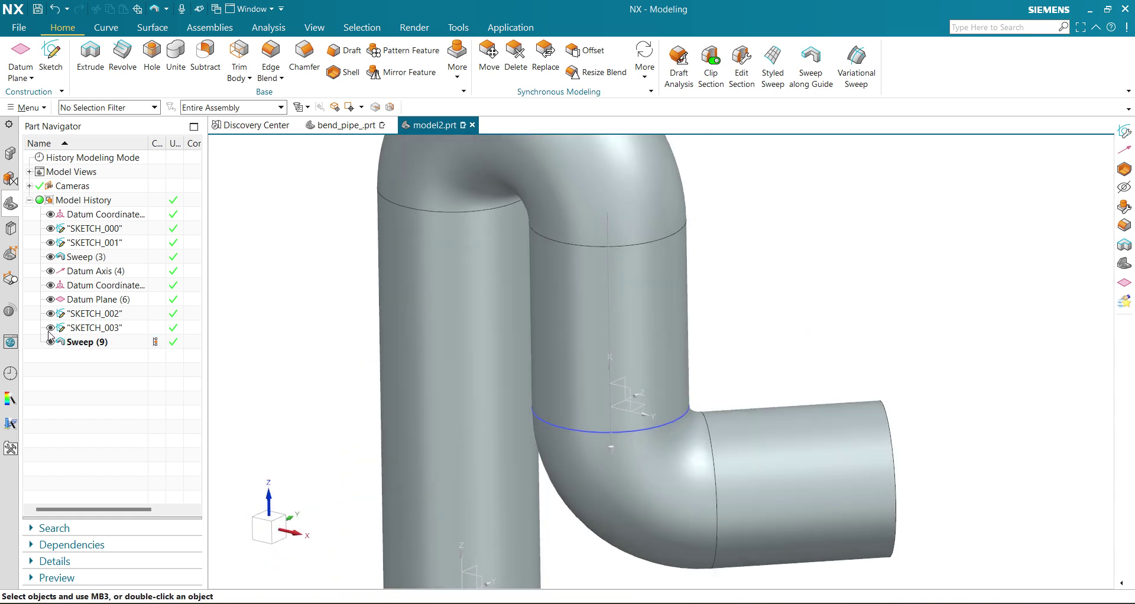
click(50, 327)
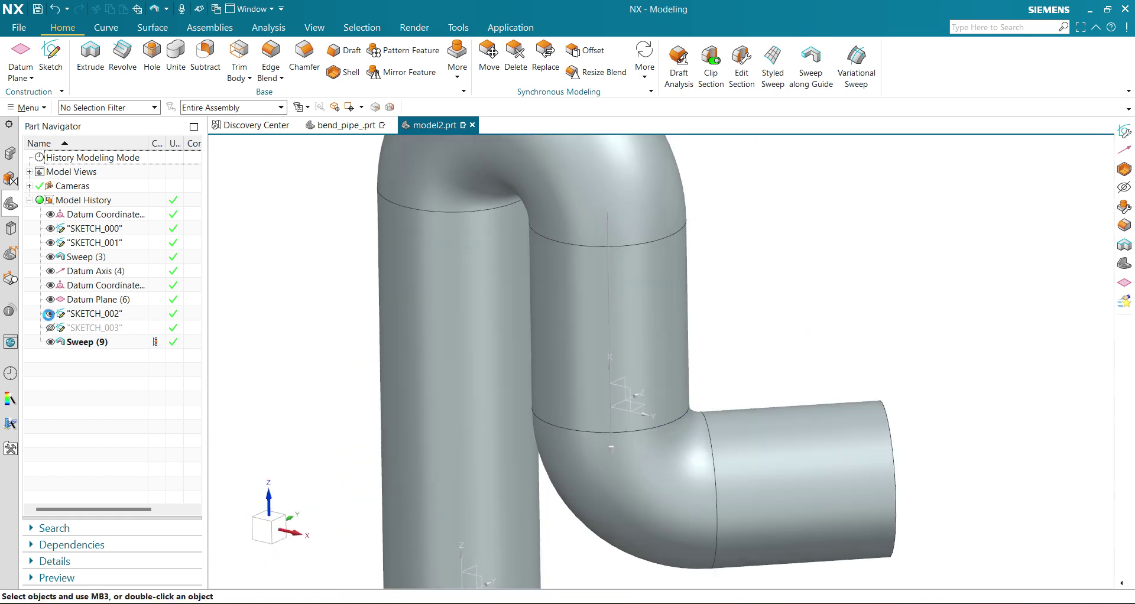
Shell the pipe body with a 2.5 mm wall thickness, opening the end faces of the long leg and the elbow.
click(338, 73)
middle_drag(373, 246, 356, 332)
scroll(368, 408, down, 2)
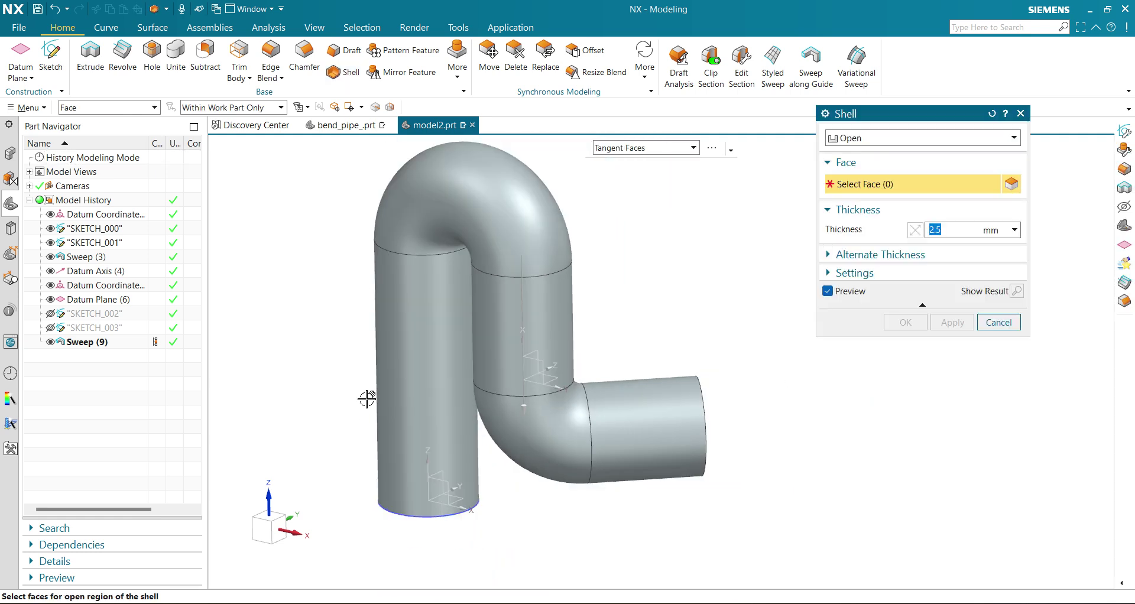
middle_drag(366, 396, 357, 345)
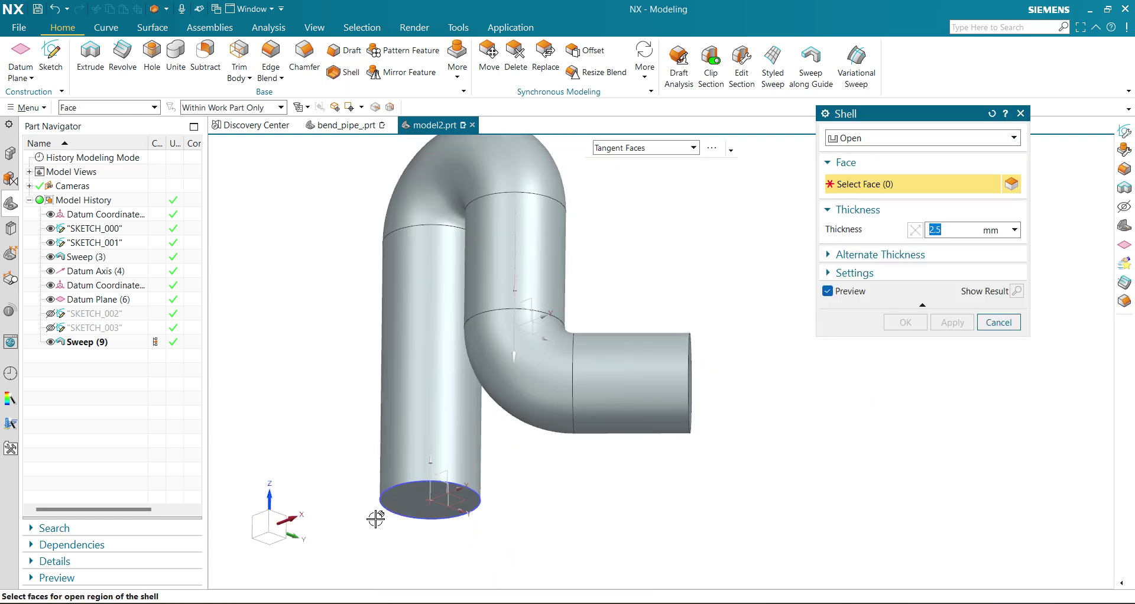
click(406, 500)
middle_drag(520, 552, 615, 414)
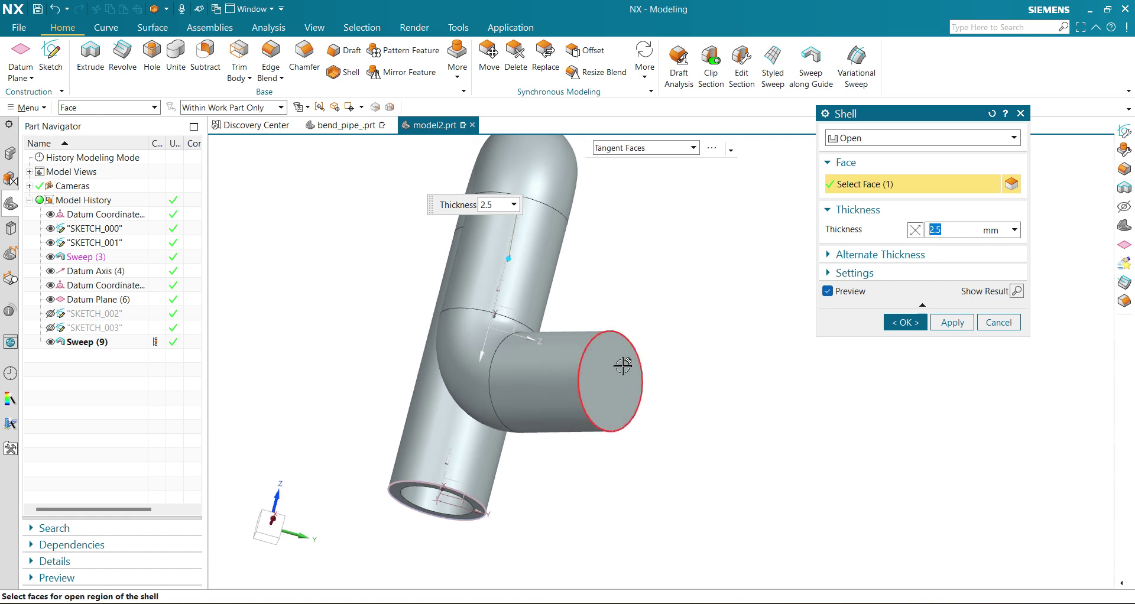
click(622, 365)
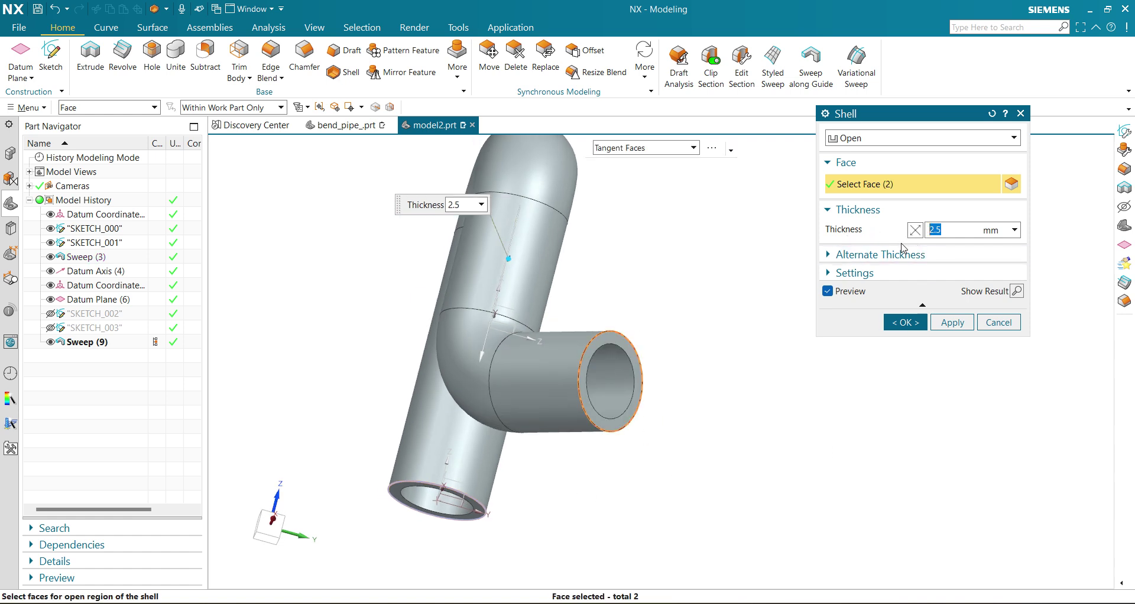
click(904, 323)
Start a new sketch on the annular end face of the elbow.
middle_drag(532, 313, 526, 278)
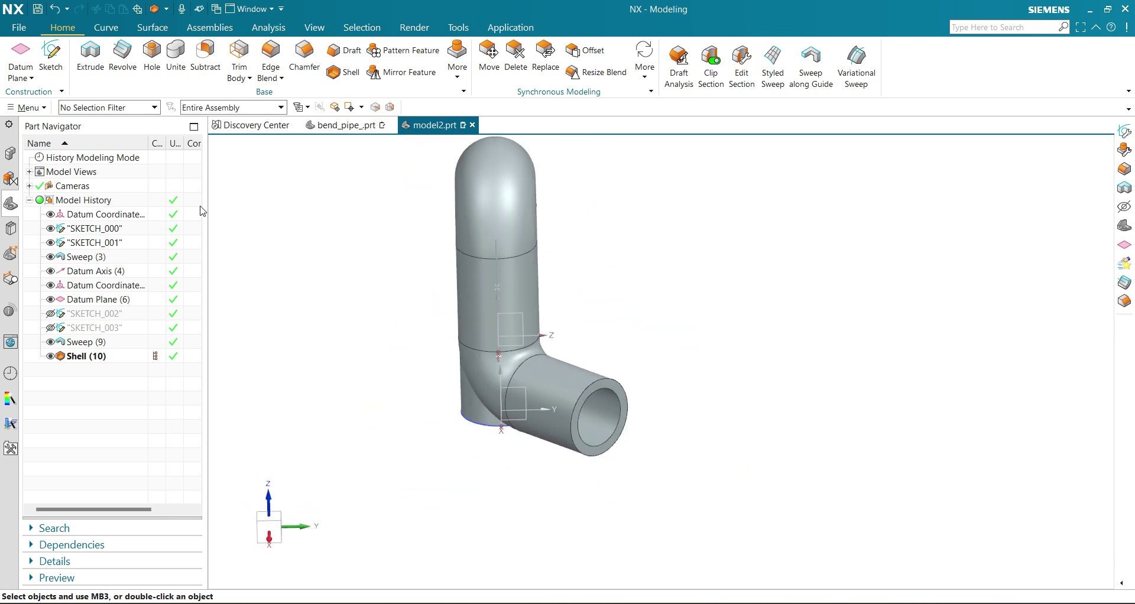
click(51, 58)
scroll(612, 408, up, 5)
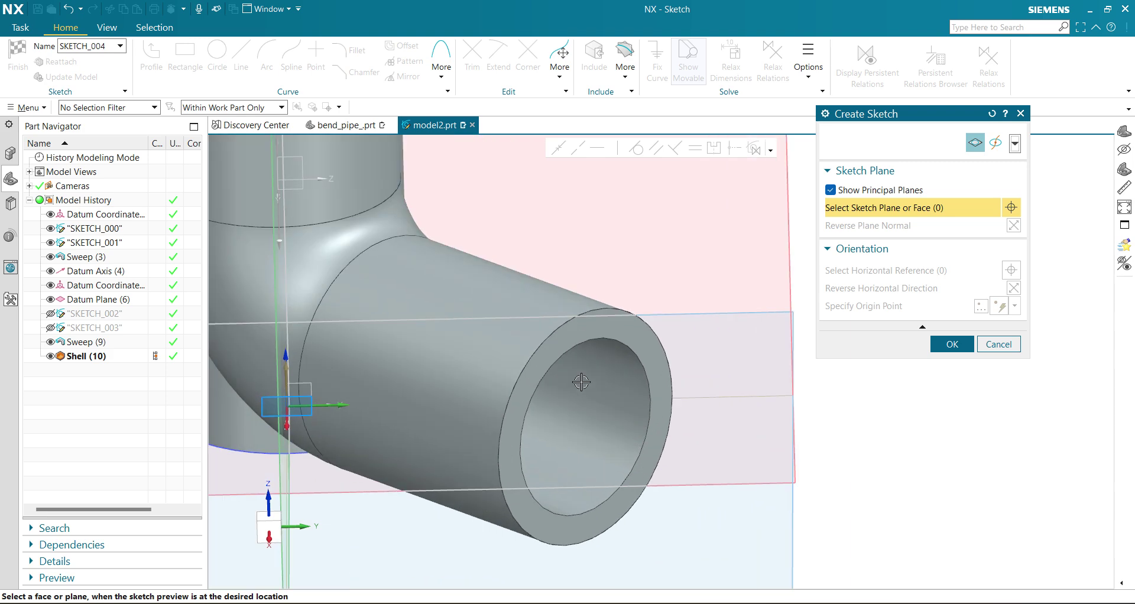
click(627, 342)
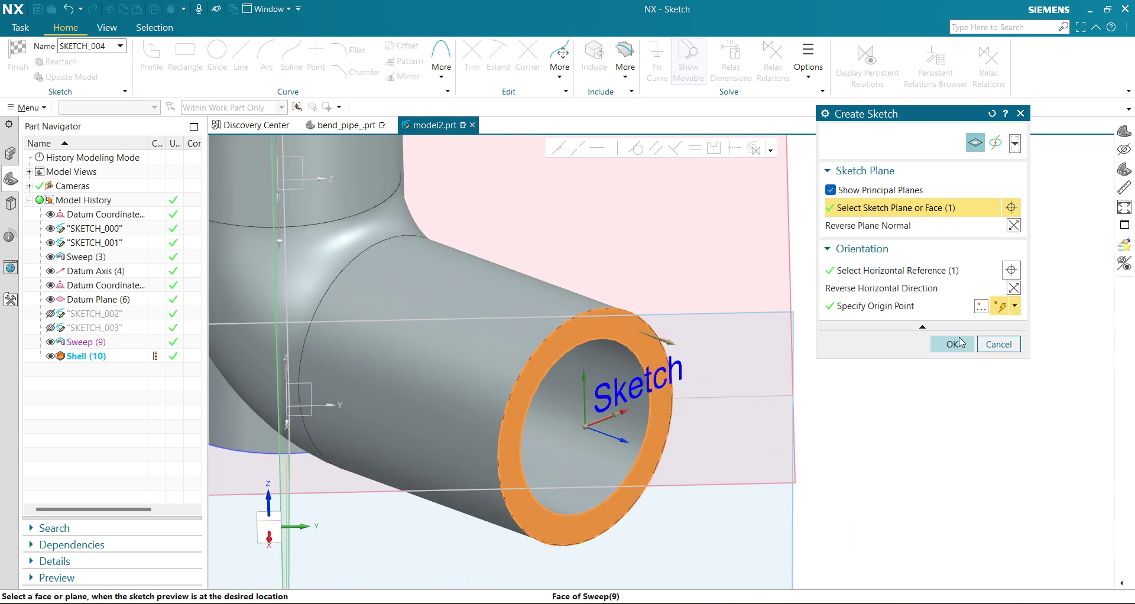
click(946, 344)
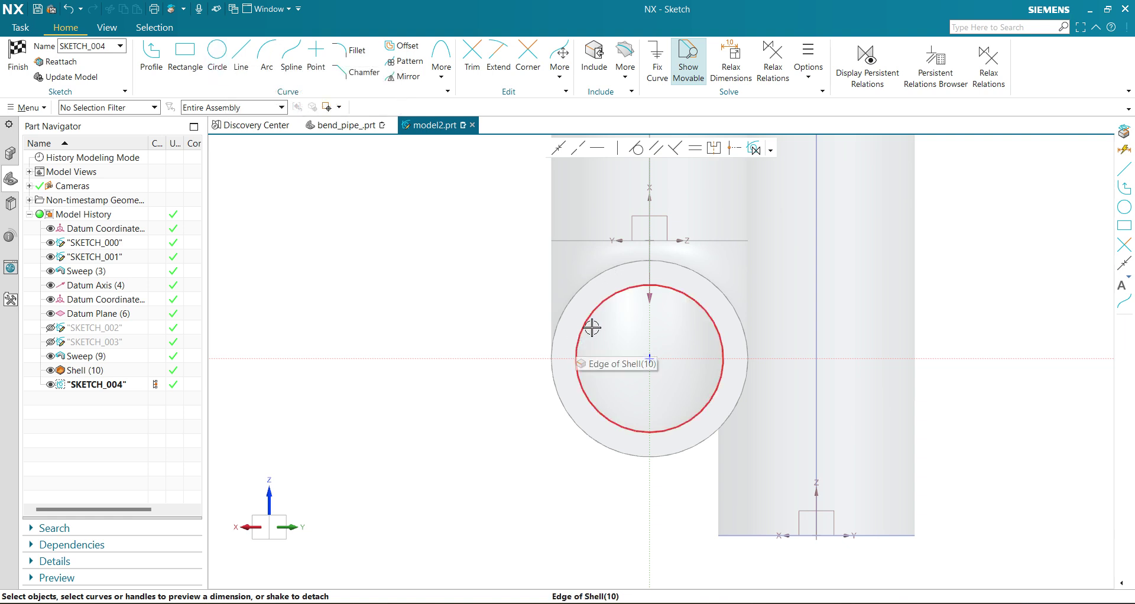
click(611, 269)
click(626, 67)
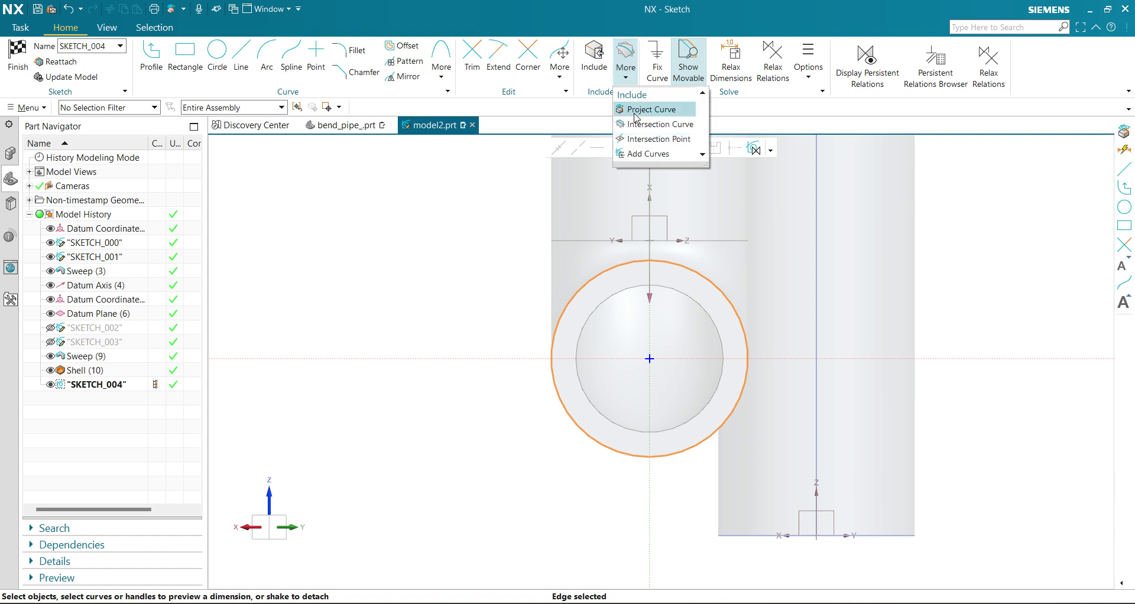
click(640, 125)
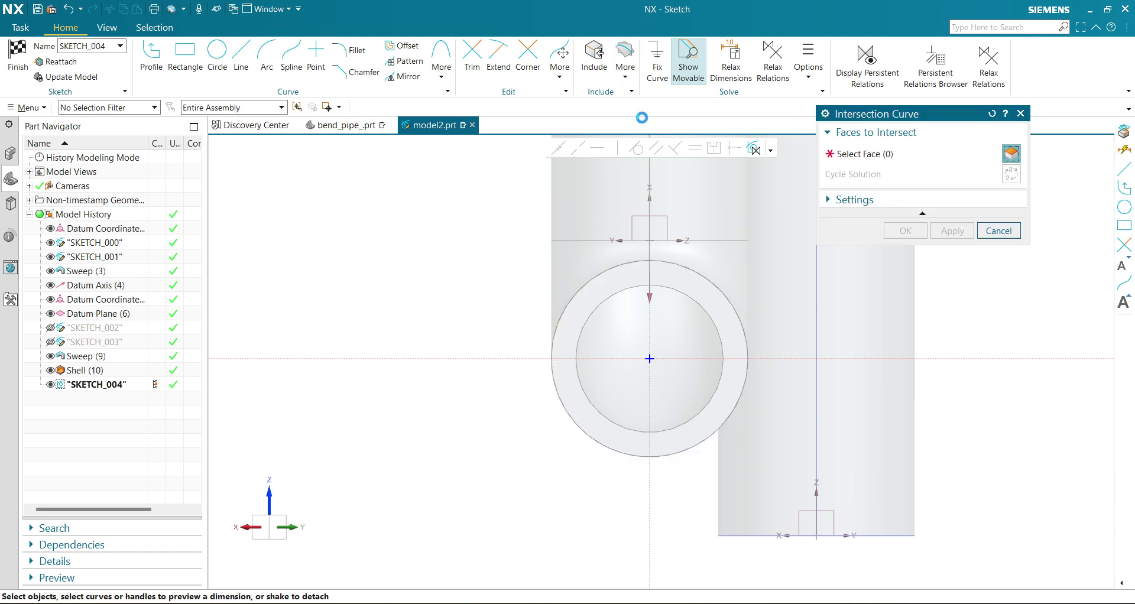
key(Escape)
Project the outer circular edge of the elbow's end face into the sketch.
click(625, 74)
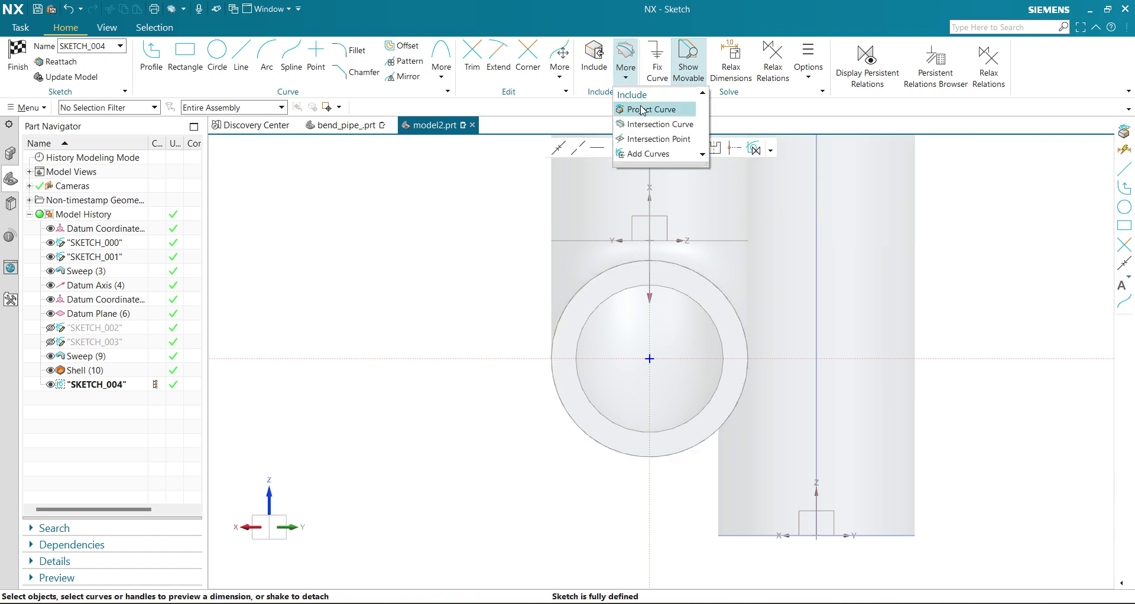
click(643, 111)
click(599, 273)
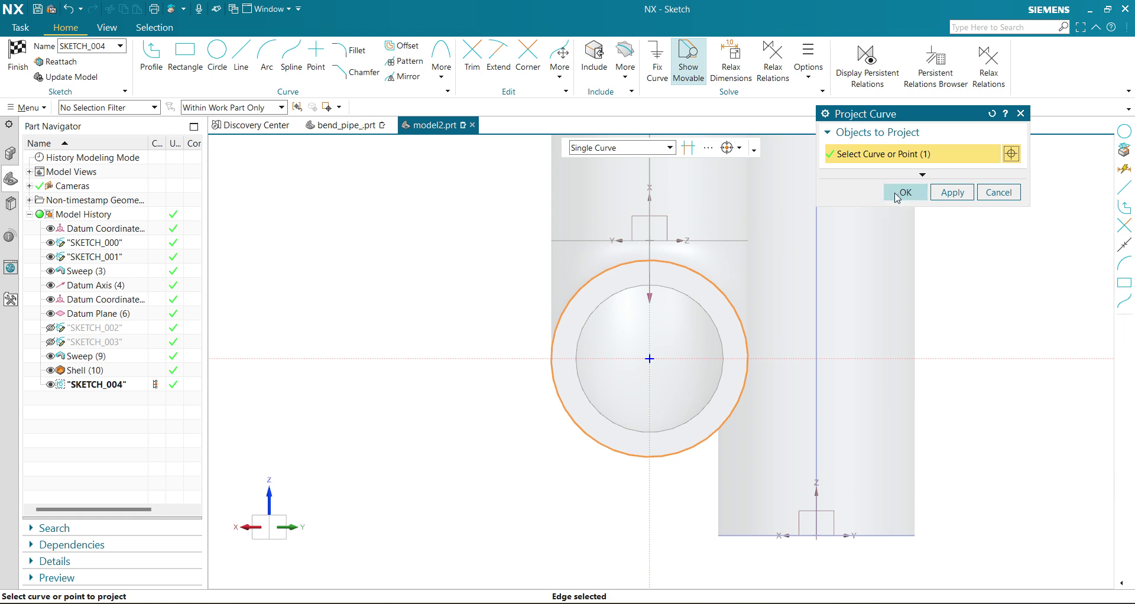
click(898, 195)
Draw two circles concentric with the projected circle and larger than it, the outermost about 37 mm in diameter.
click(217, 53)
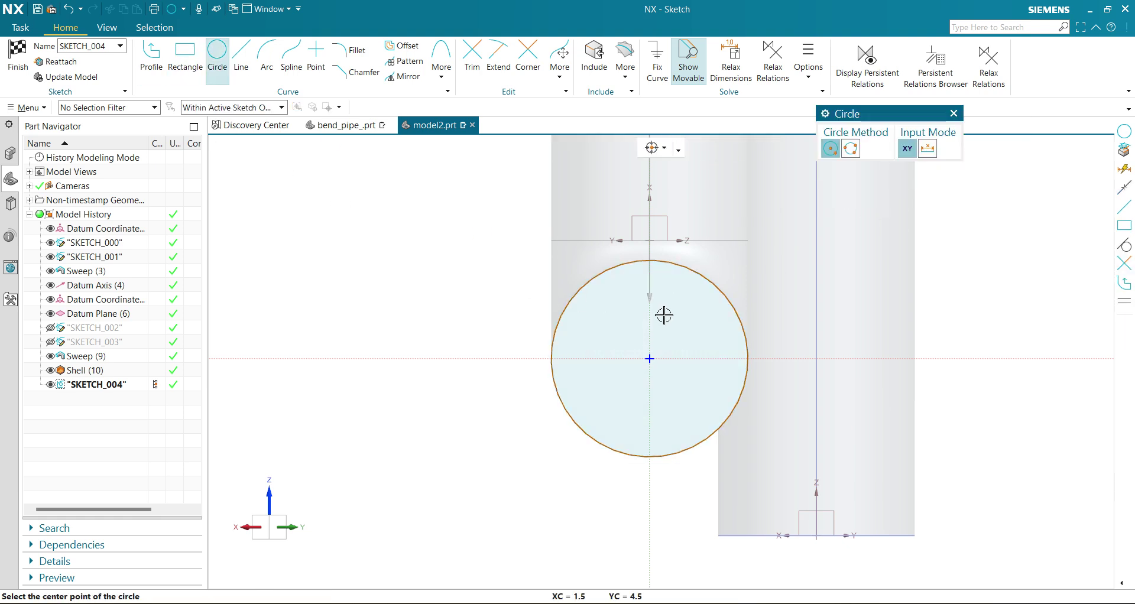
click(650, 360)
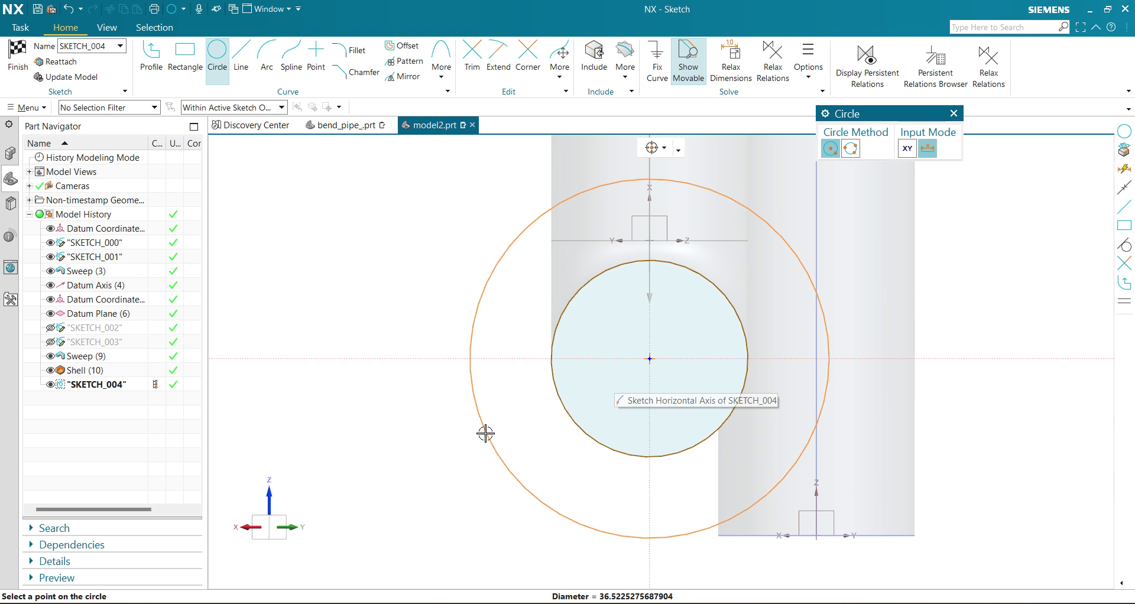
click(485, 434)
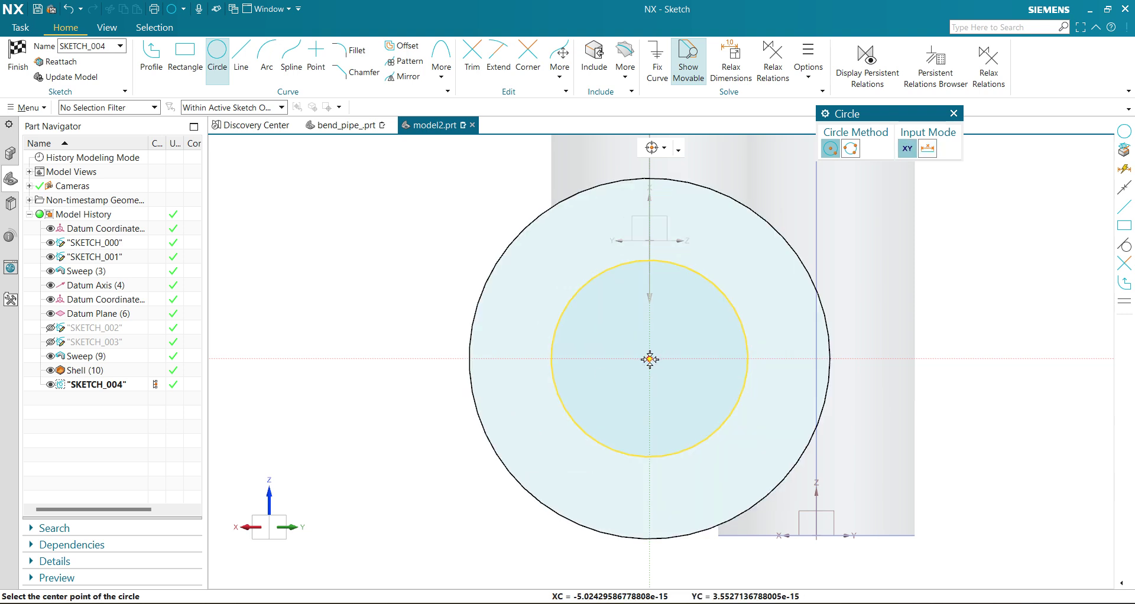
click(650, 360)
click(545, 455)
key(Escape)
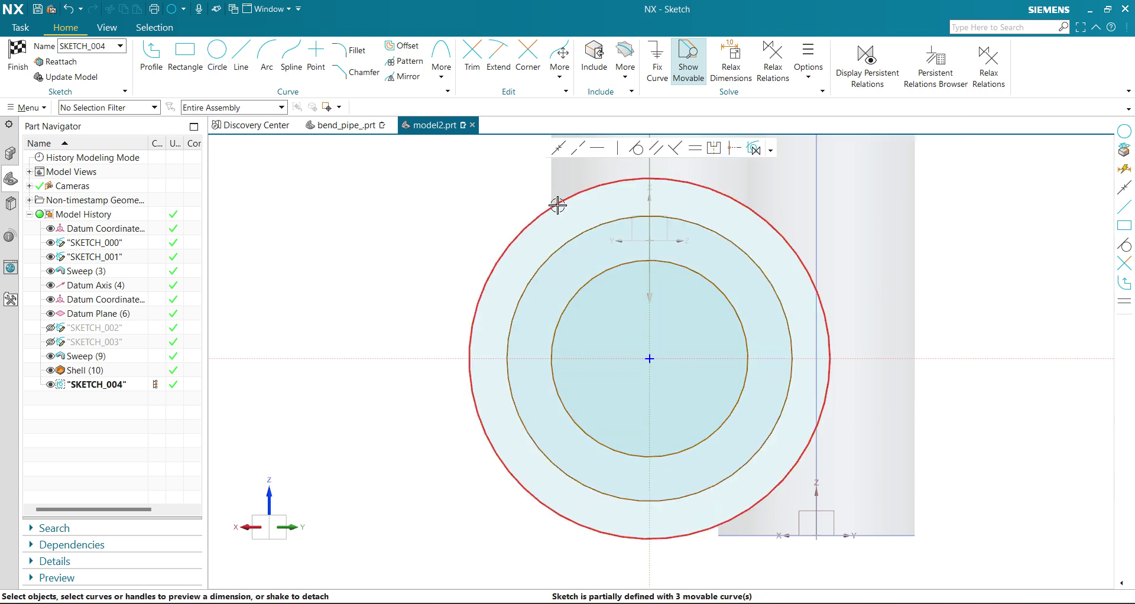
Dimension the outermost circle's diameter as 53 mm and scale the entire sketch to match.
click(558, 205)
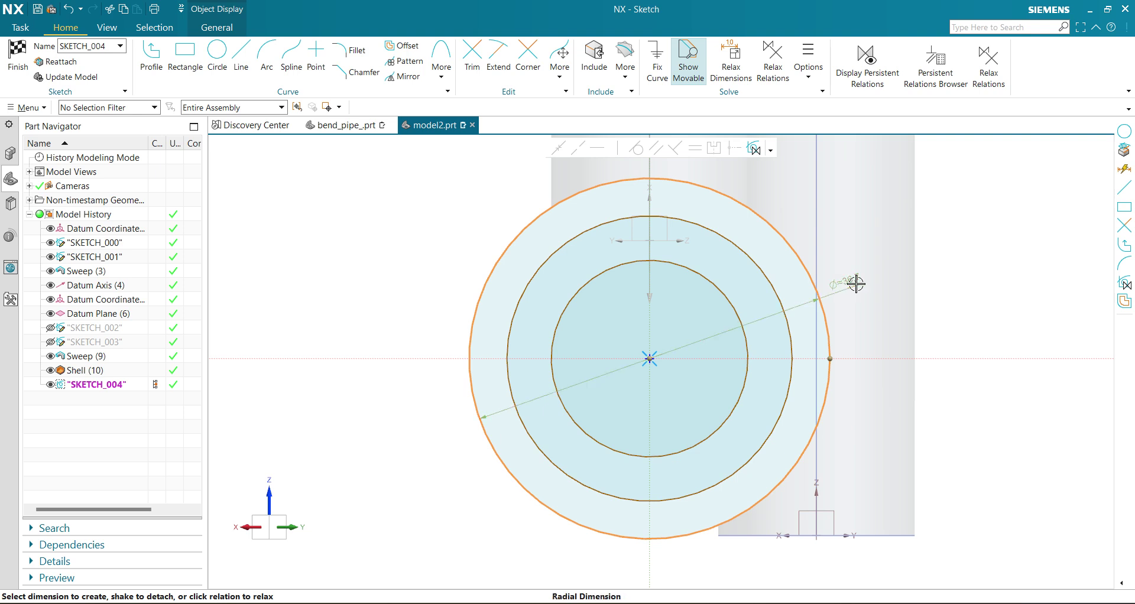
click(856, 284)
key(Return)
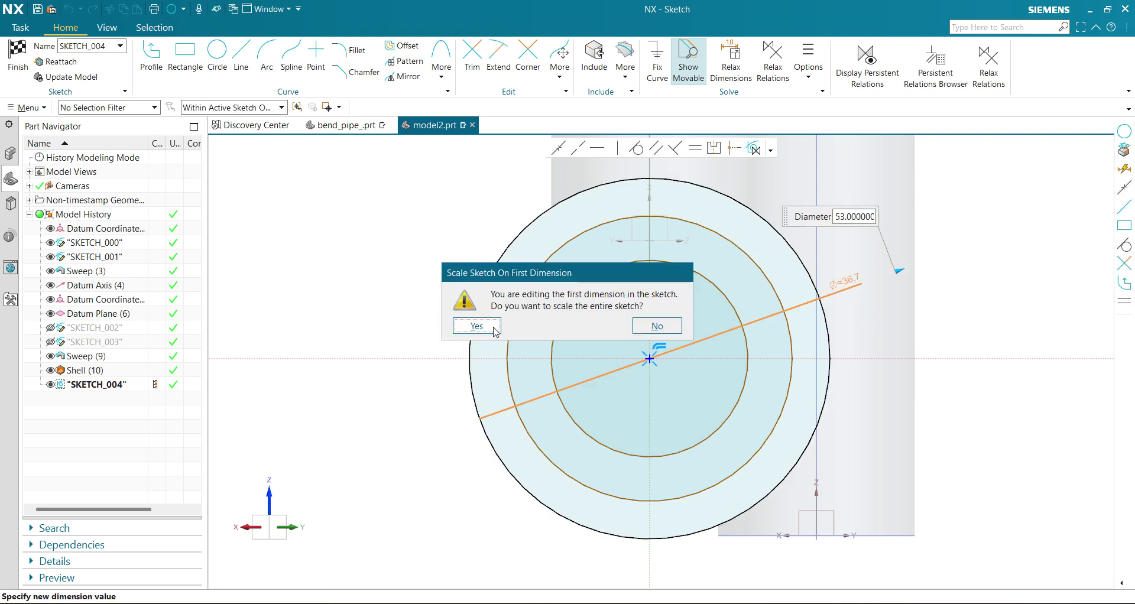
click(480, 330)
key(Return)
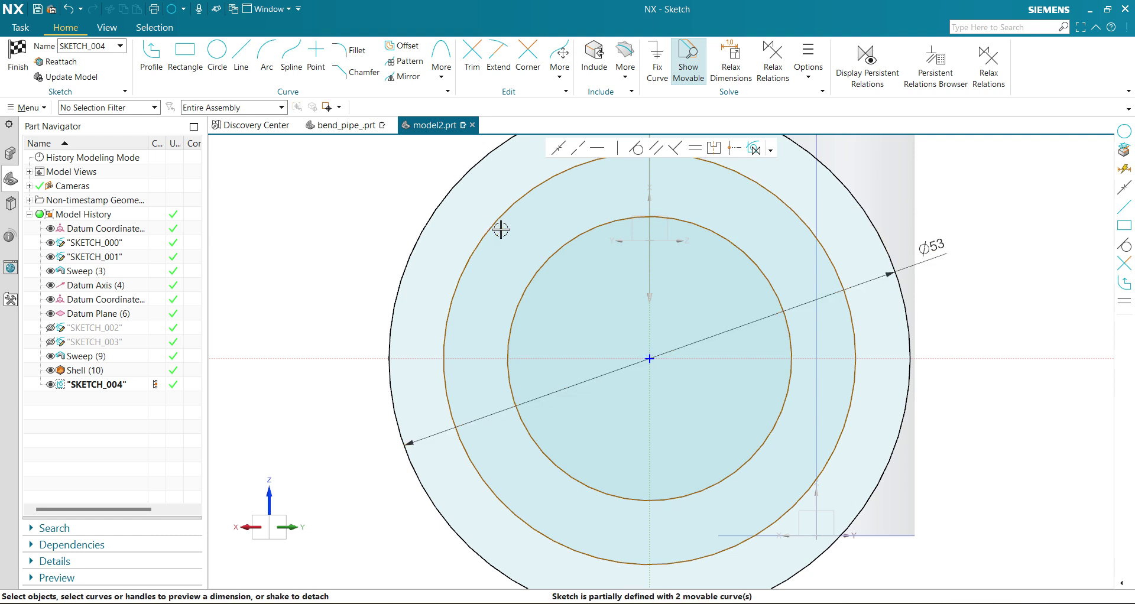
Dimension the middle circle's diameter as 42 mm.
click(492, 225)
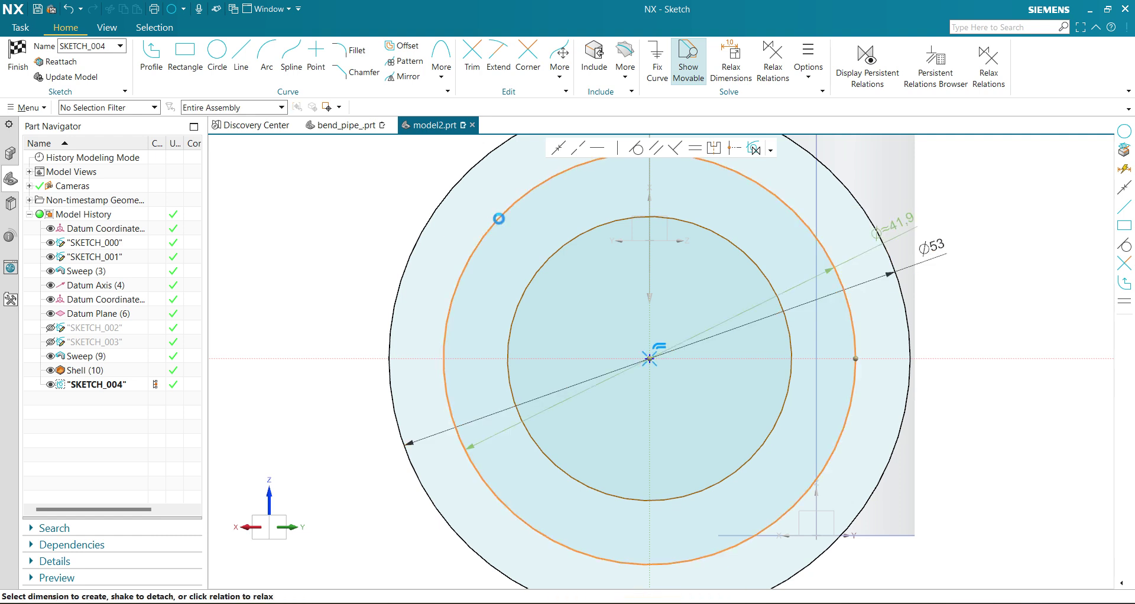
click(903, 224)
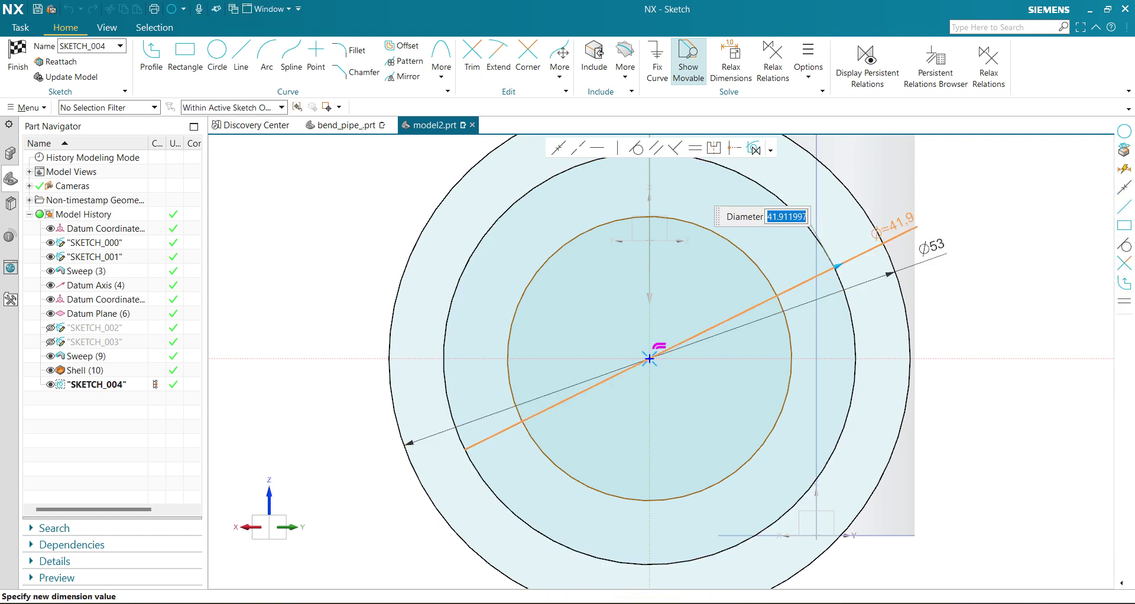
text(42)
key(Return)
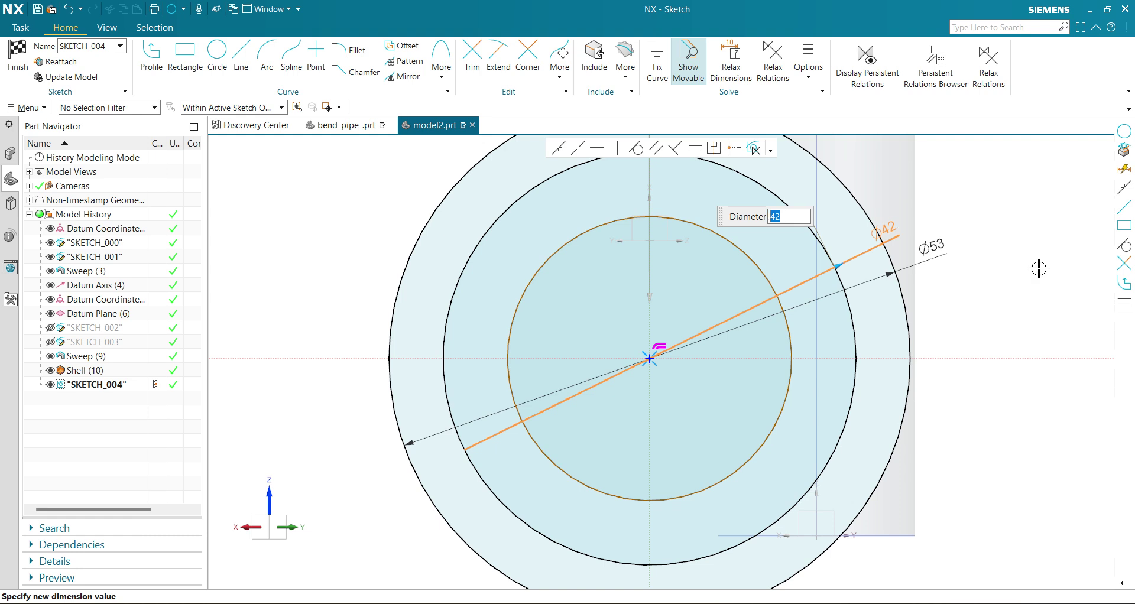
Dimension the innermost circle's diameter as 15 mm.
click(788, 324)
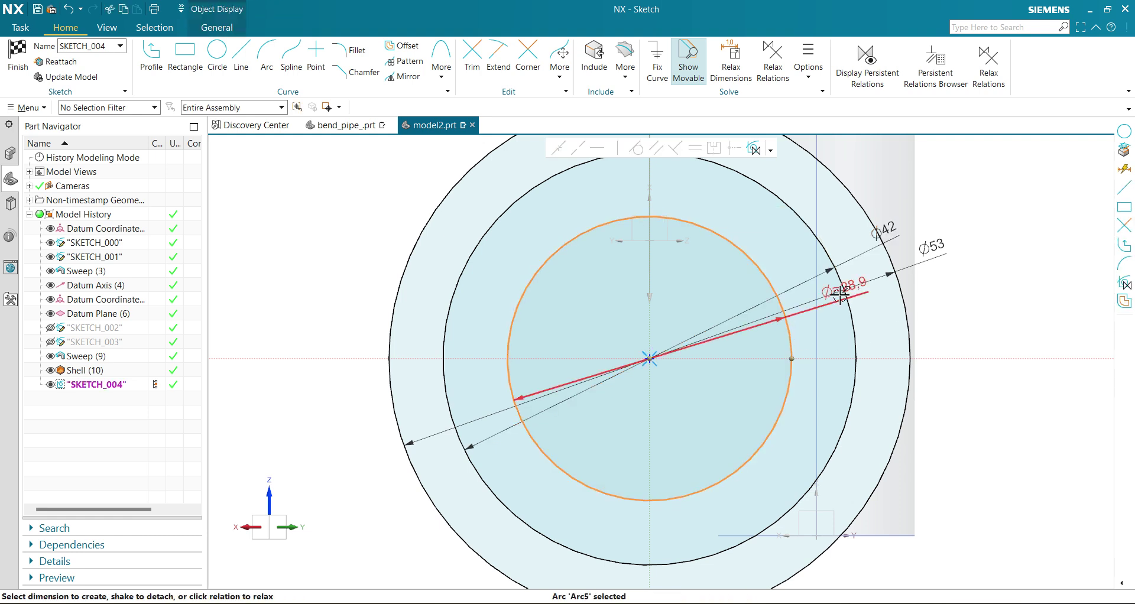
key(Escape)
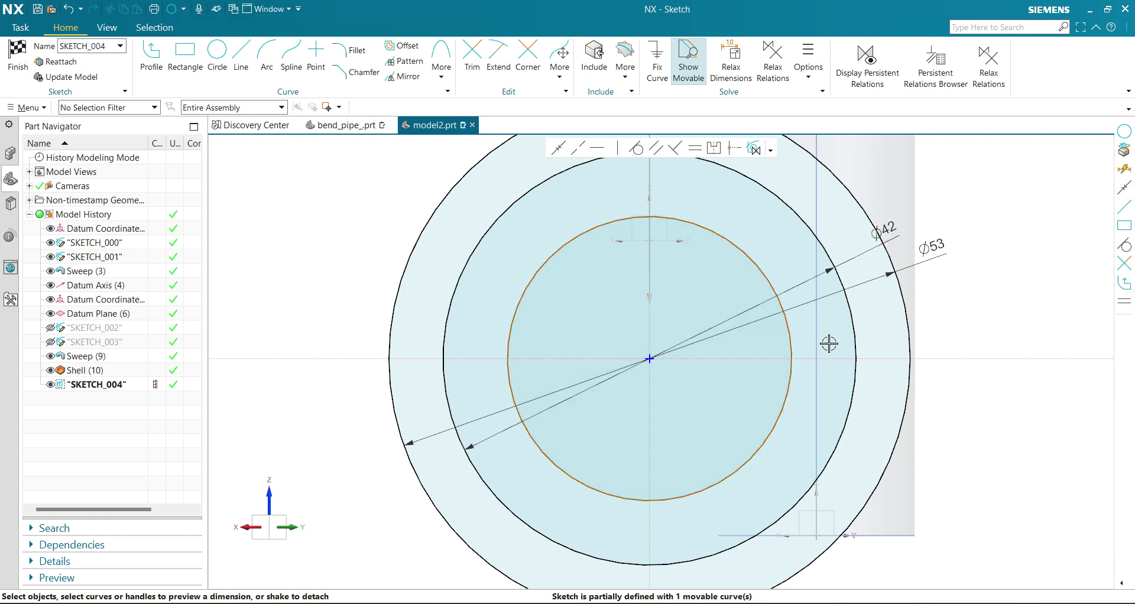
click(769, 280)
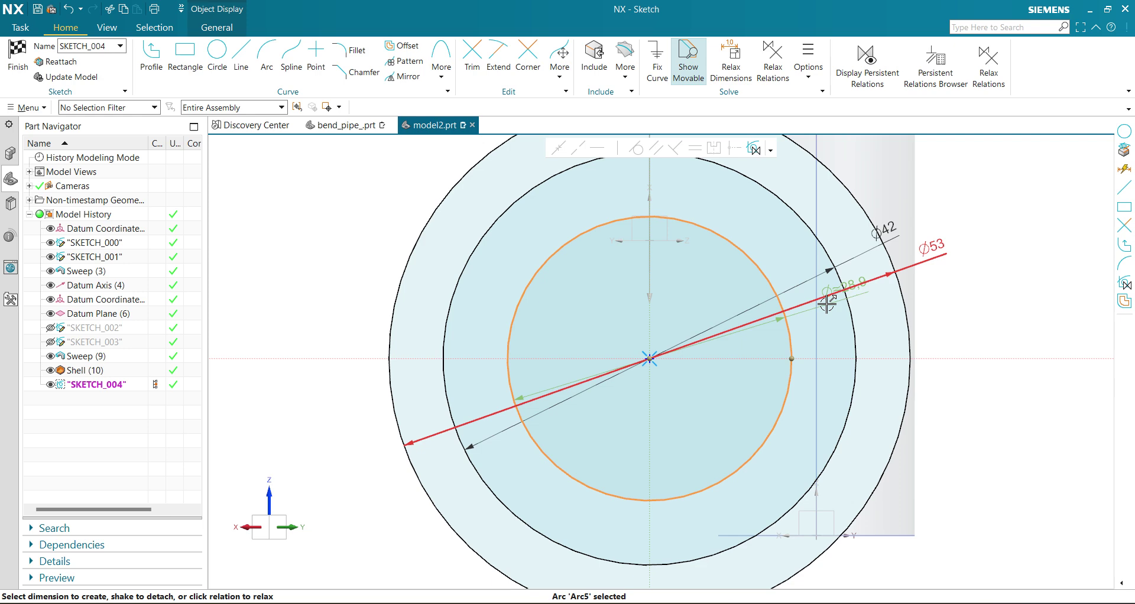
click(852, 283)
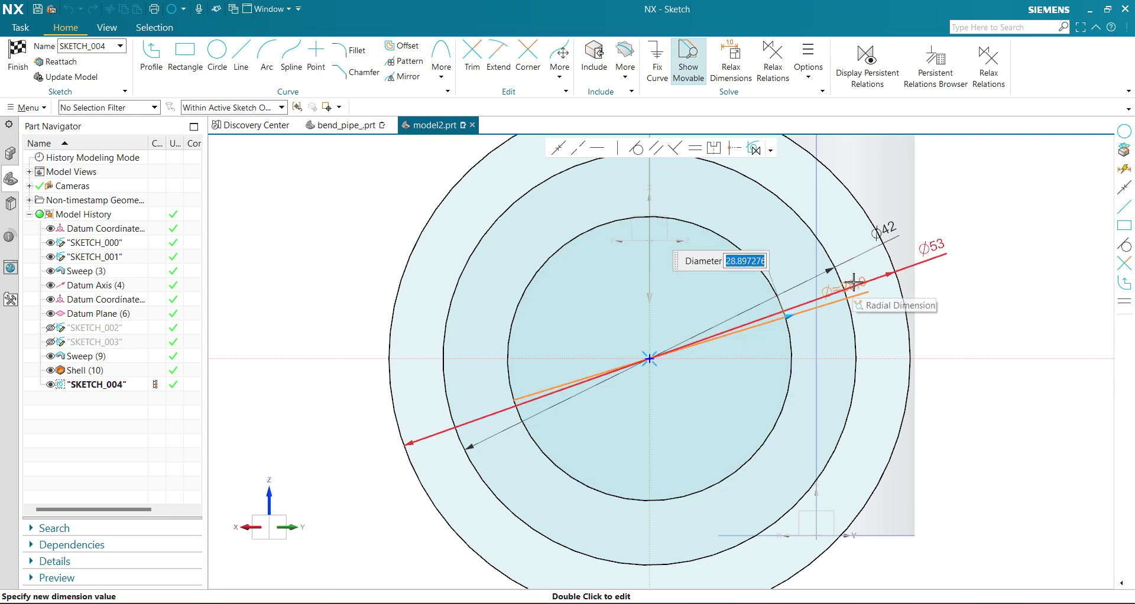
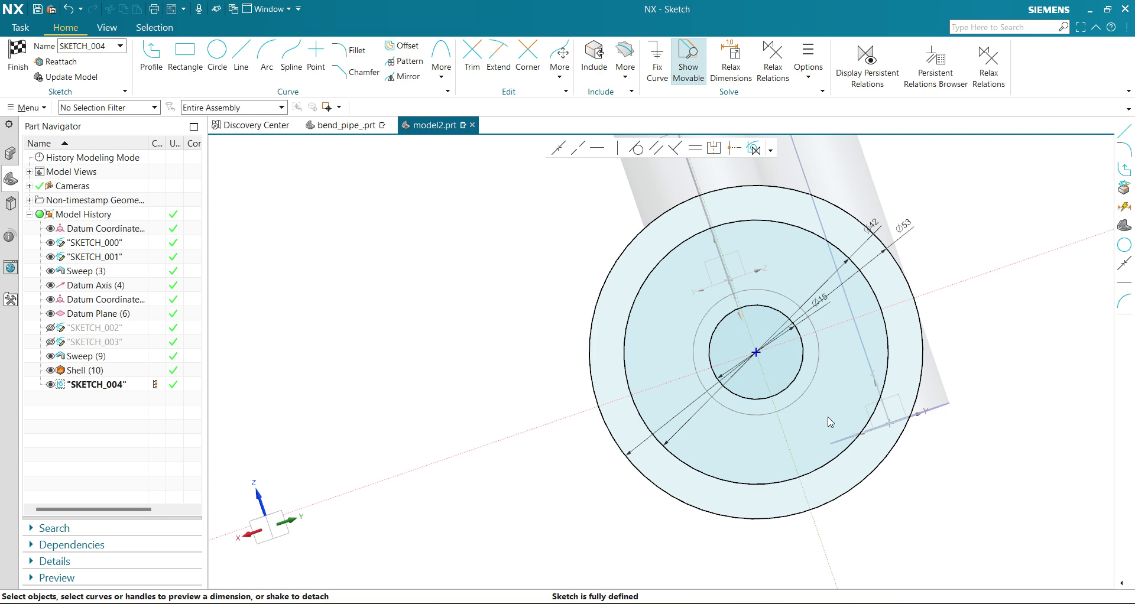
Draw a circle centred on the common centre of the flange circles and passing through the 42 mm circle.
key(F8)
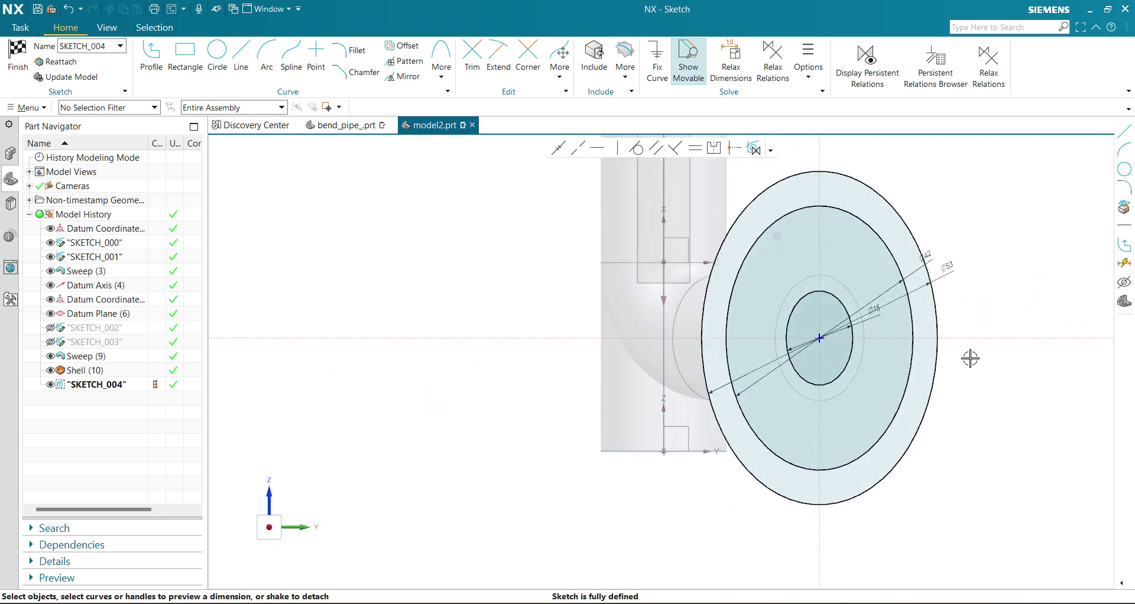
middle_drag(921, 371, 983, 389)
scroll(934, 310, up, 2)
mouse_move(934, 310)
middle_down()
mouse_move(942, 365)
mouse_move(942, 330)
mouse_move(889, 307)
middle_up()
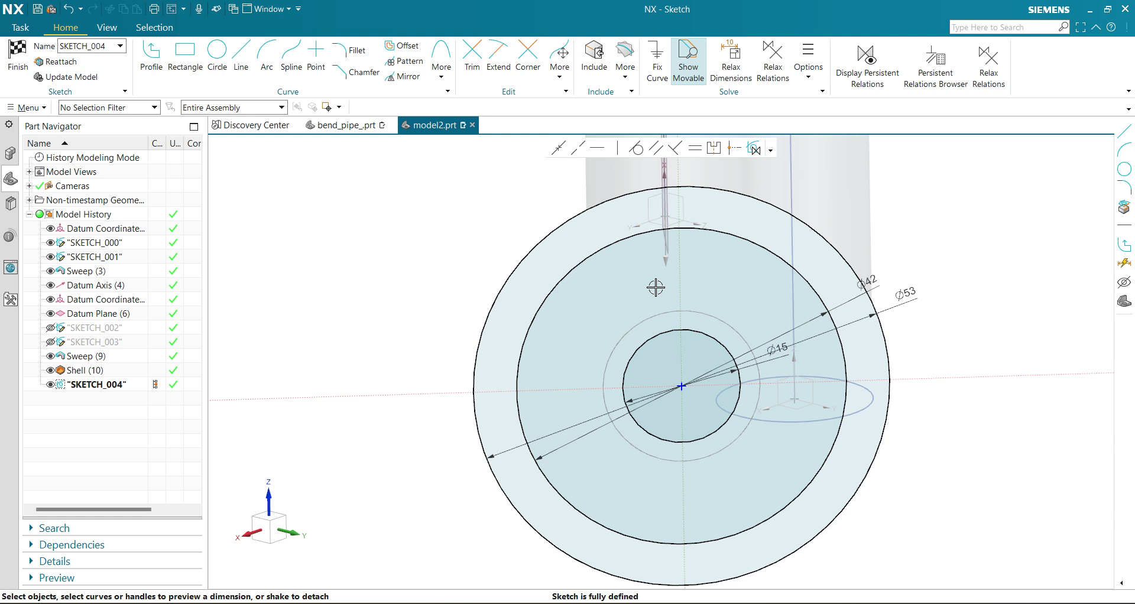
click(217, 53)
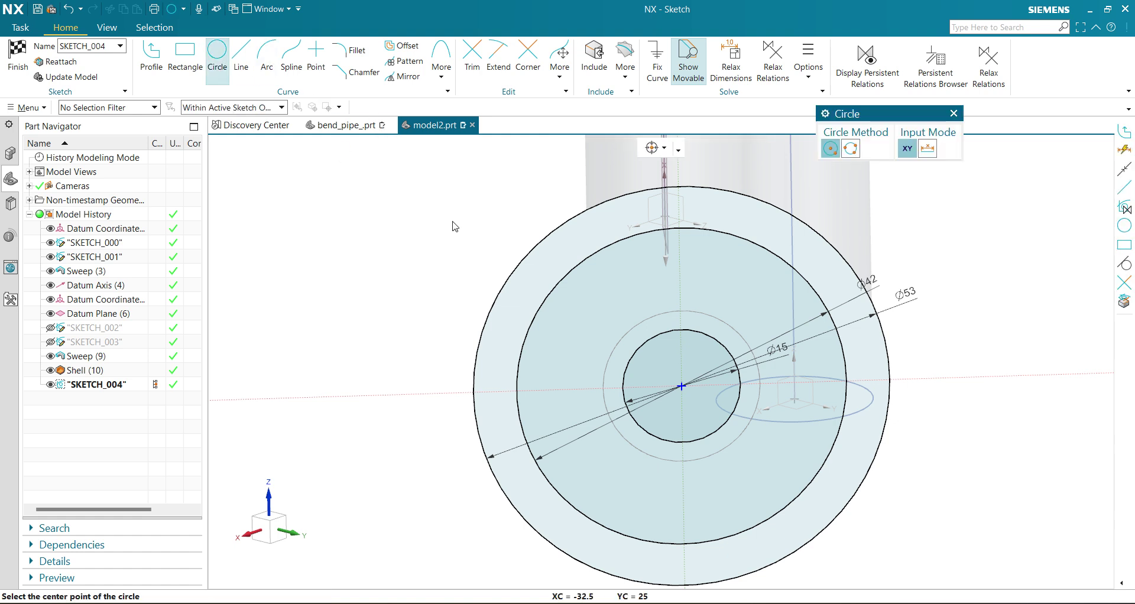
click(679, 230)
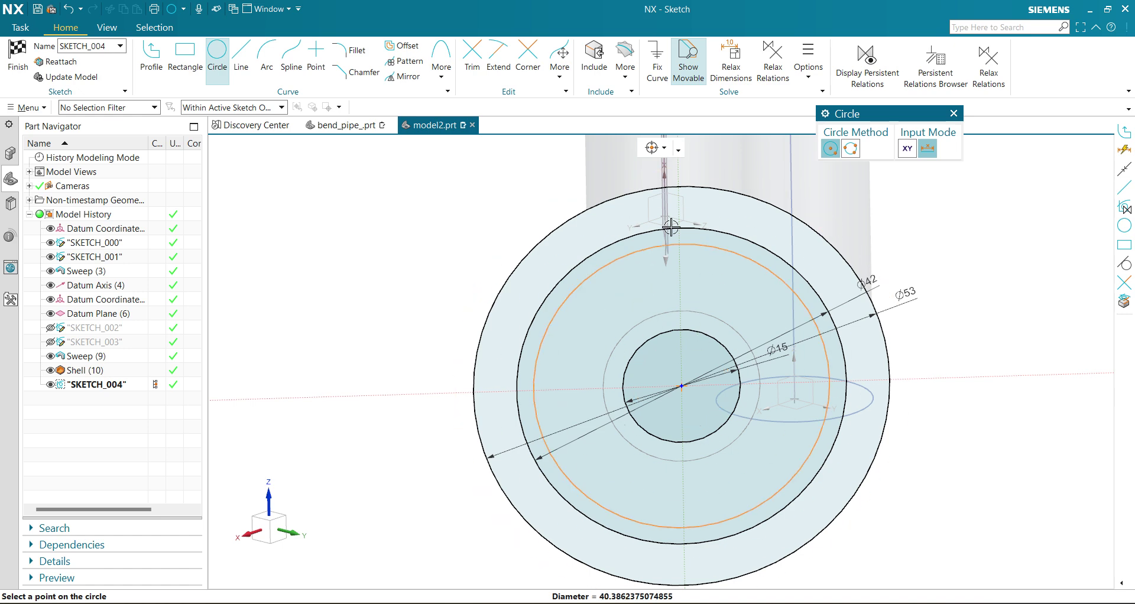
click(703, 231)
middle_drag(687, 256, 685, 224)
scroll(685, 211, up, 2)
scroll(684, 212, down, 3)
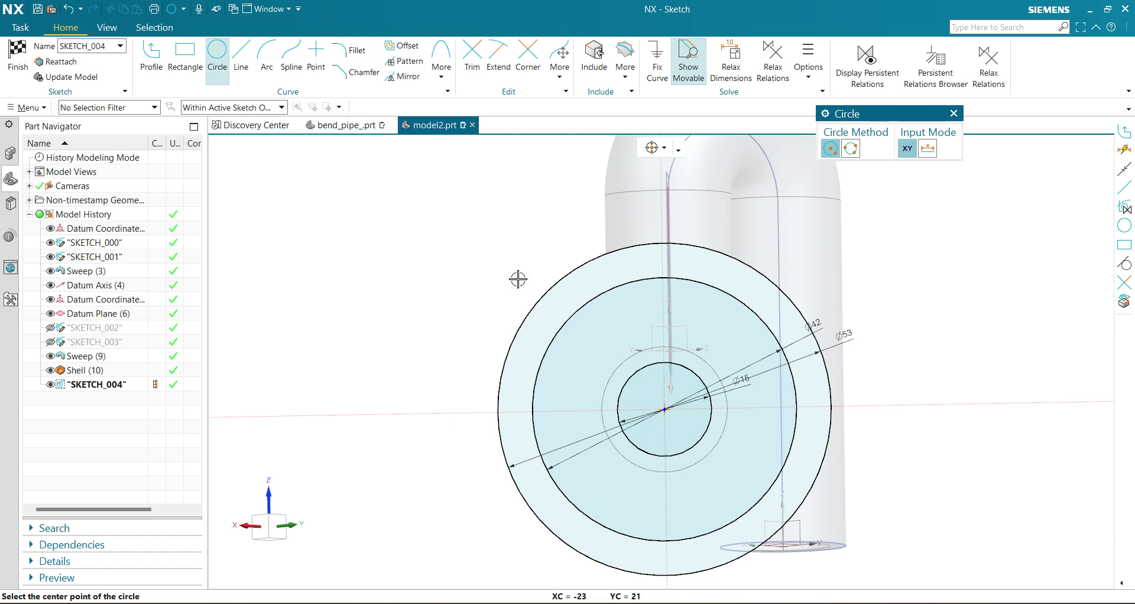
key(Escape)
Convert the 42 mm circle in the flange sketch to a reference curve.
click(617, 288)
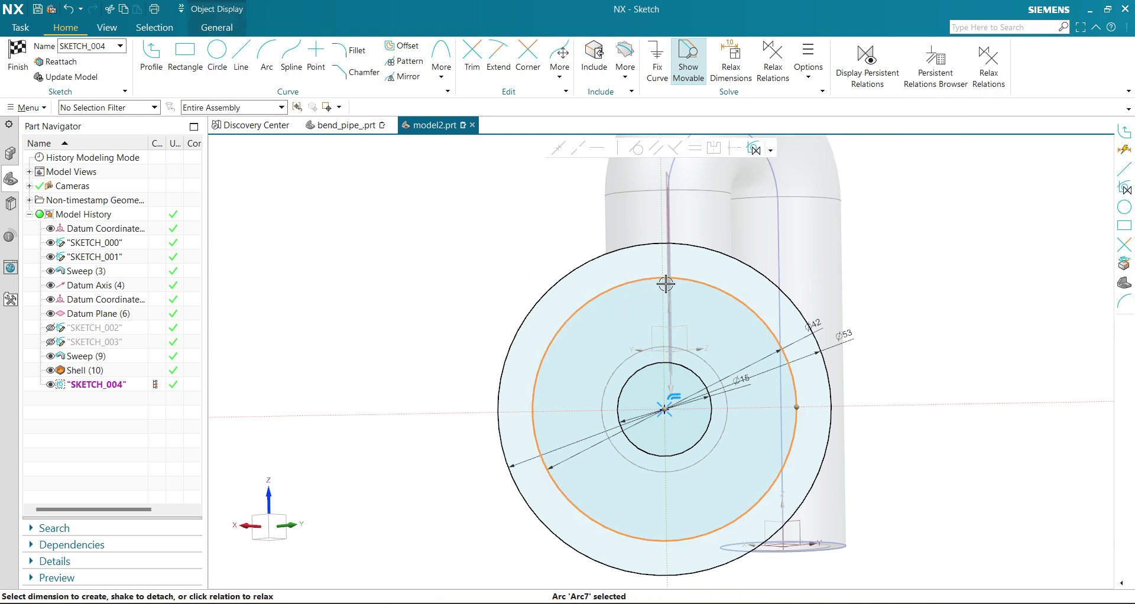
click(627, 287)
click(654, 261)
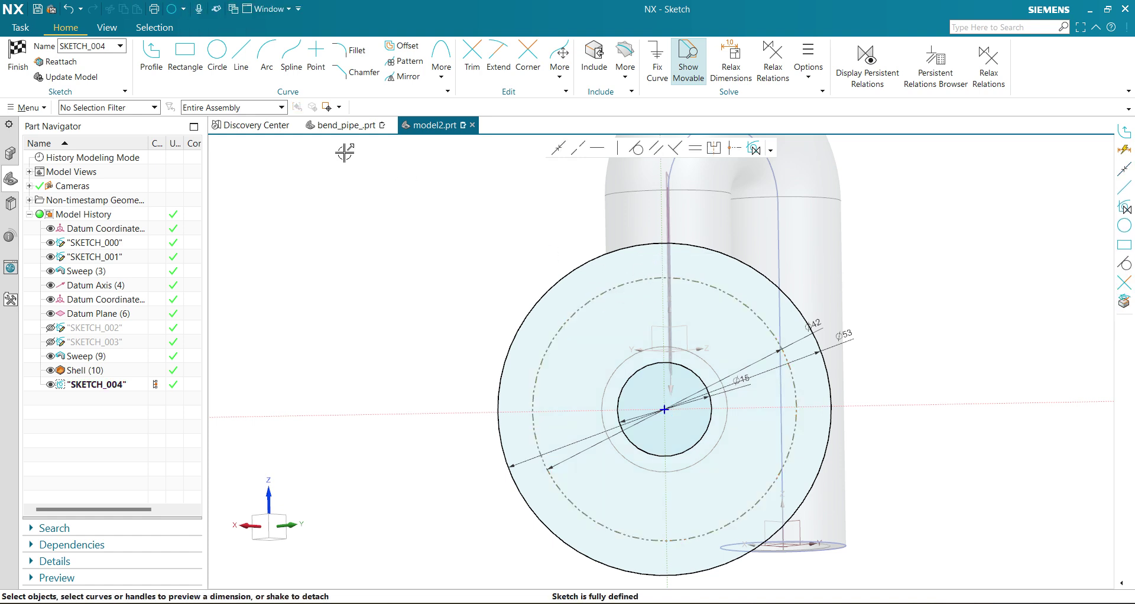
Draw a small bolt-hole circle centred on the 42 mm reference circle and dimension its diameter as 4 mm.
click(217, 52)
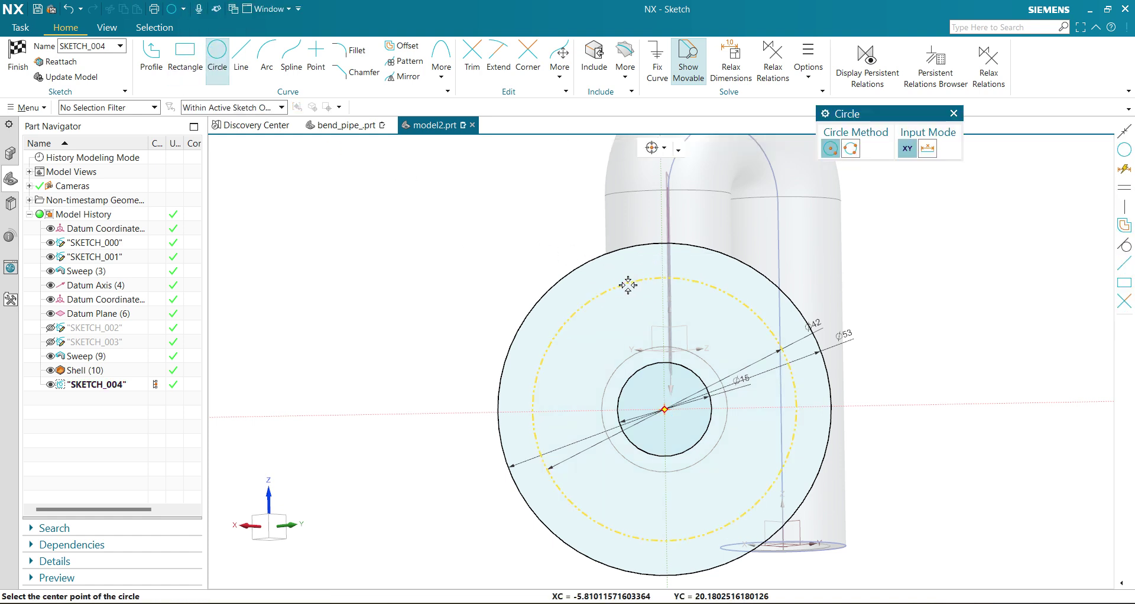
click(624, 285)
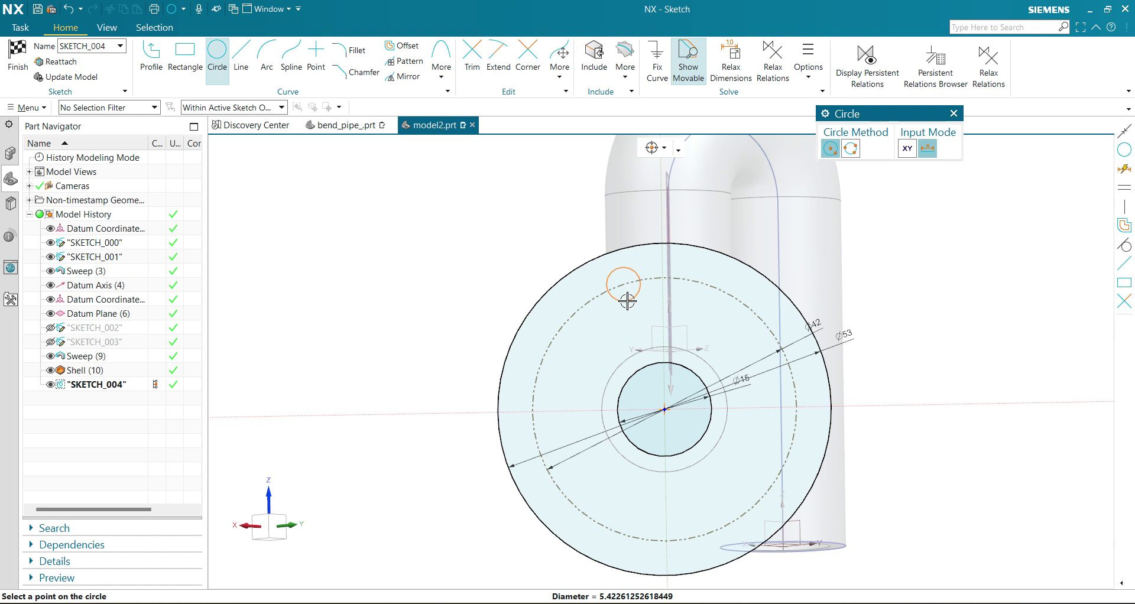
click(627, 302)
key(Escape)
drag(609, 281, 682, 267)
text(4)
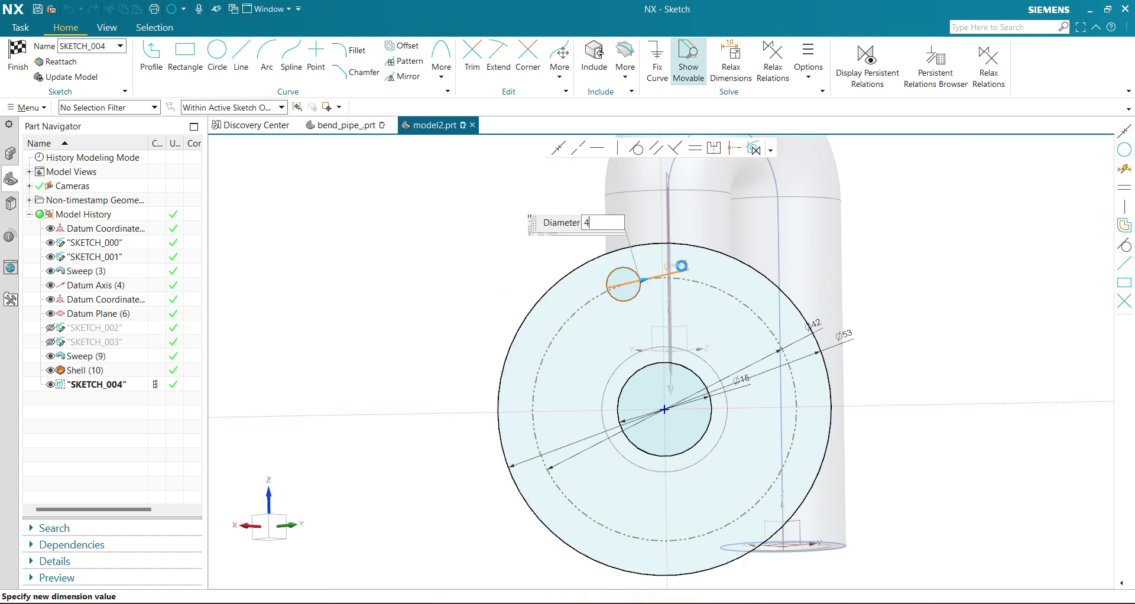
key(Return)
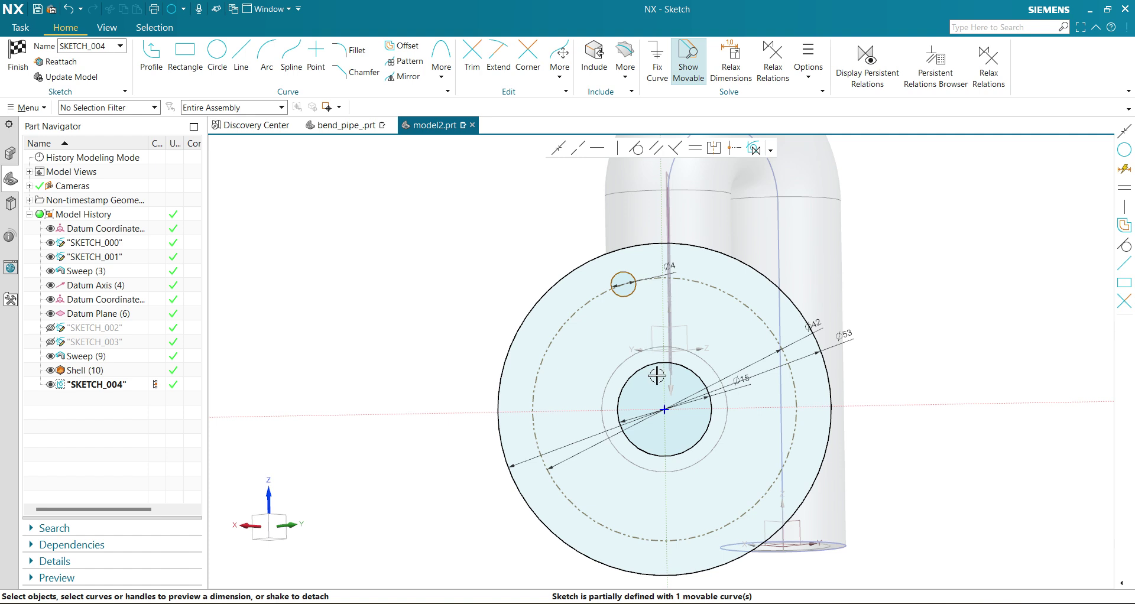
Try to dimension the bolt-hole circle's distance from the sketch's vertical axis, and remove that dimension.
click(635, 298)
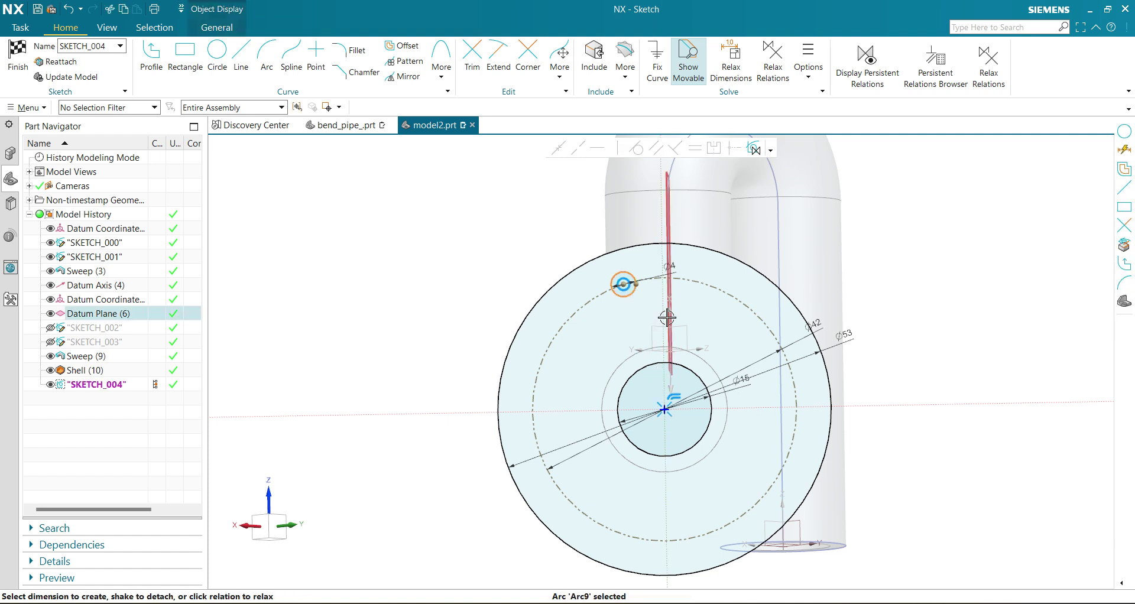
click(665, 486)
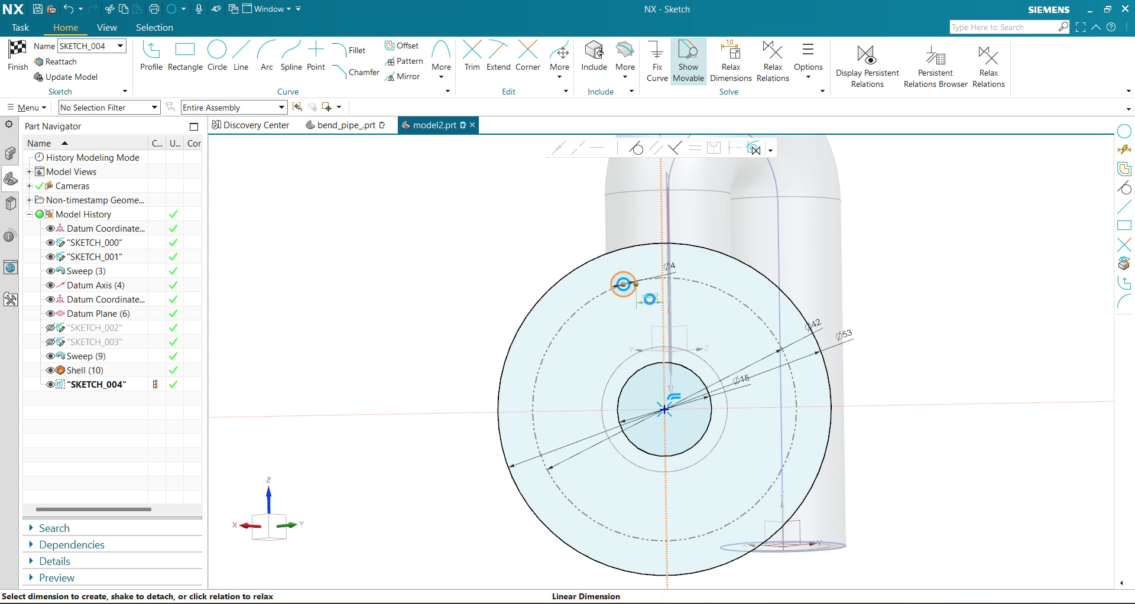
click(635, 299)
scroll(636, 296, up, 4)
key(Return)
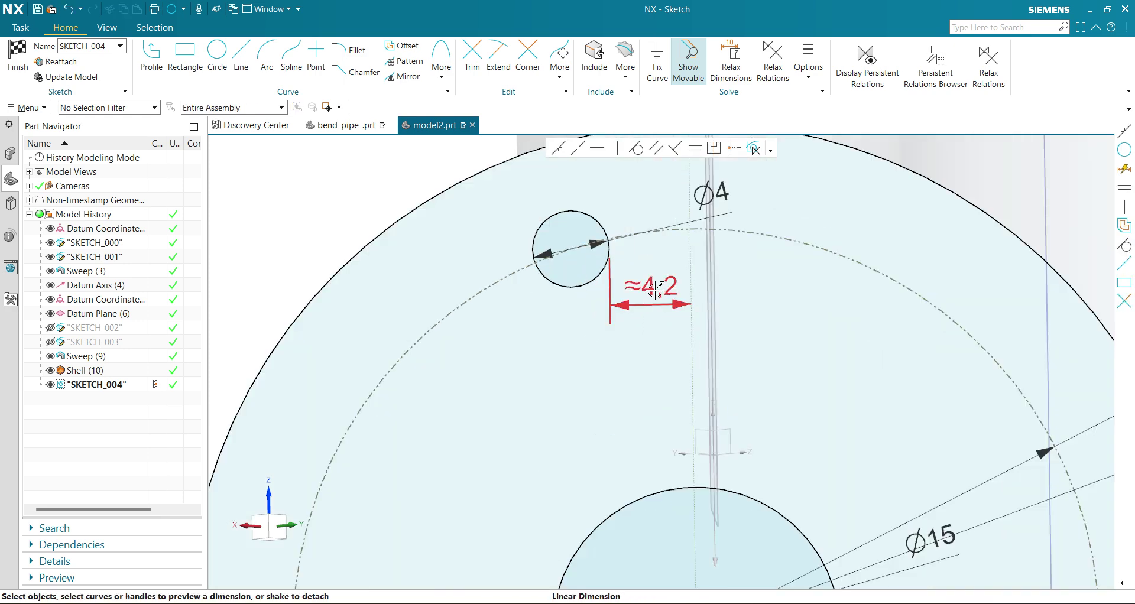
right_click(655, 292)
click(721, 276)
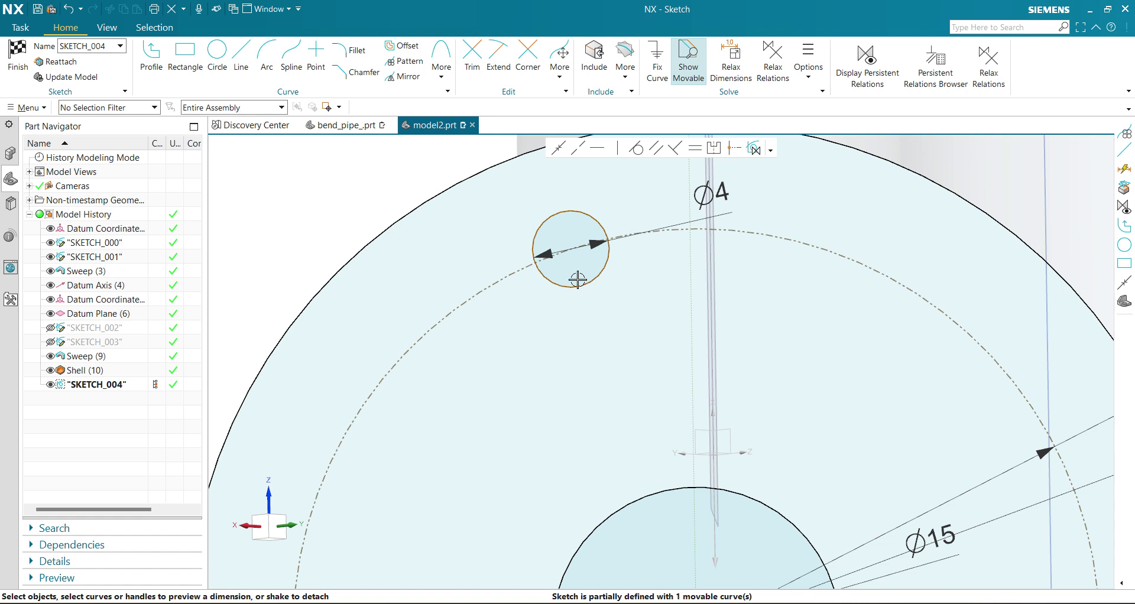
Make the bolt-hole circle's centre coincident with the sketch's vertical axis.
click(570, 249)
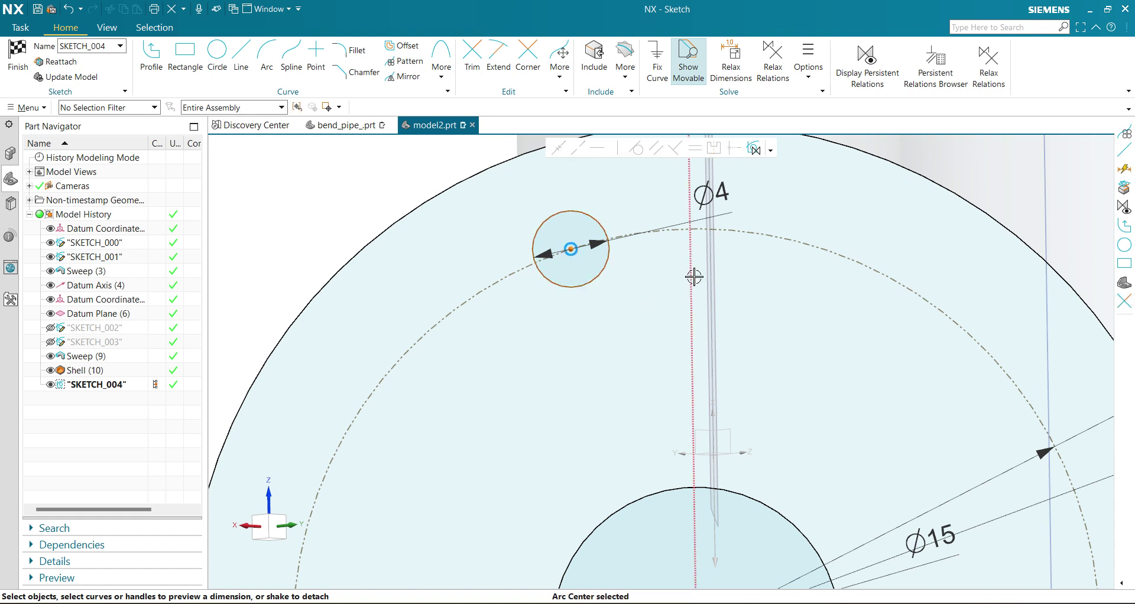
click(695, 276)
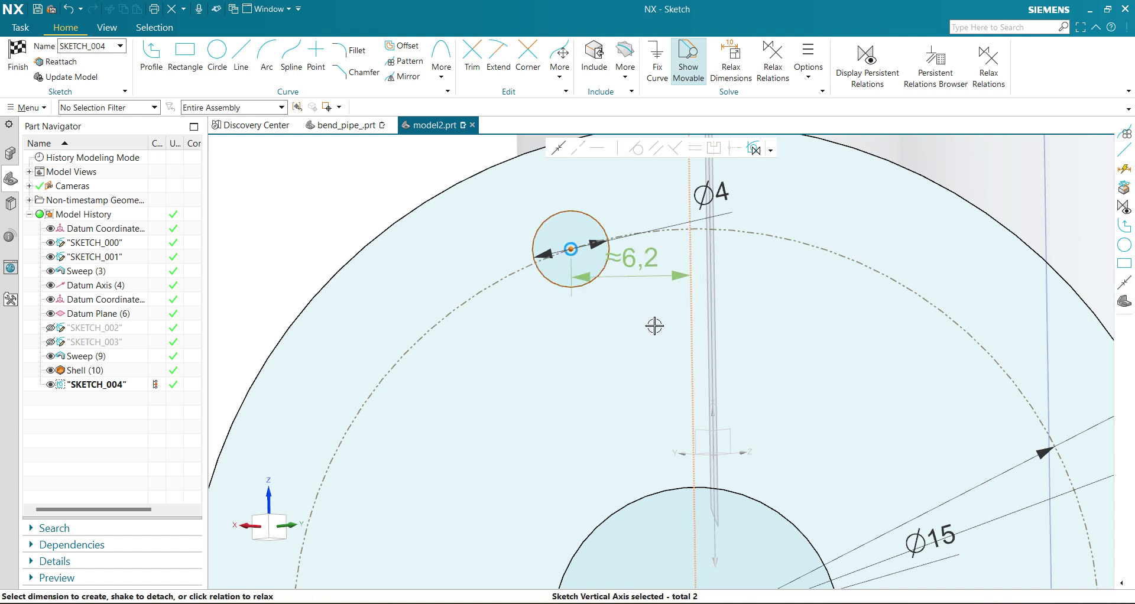
click(558, 149)
scroll(583, 285, down, 4)
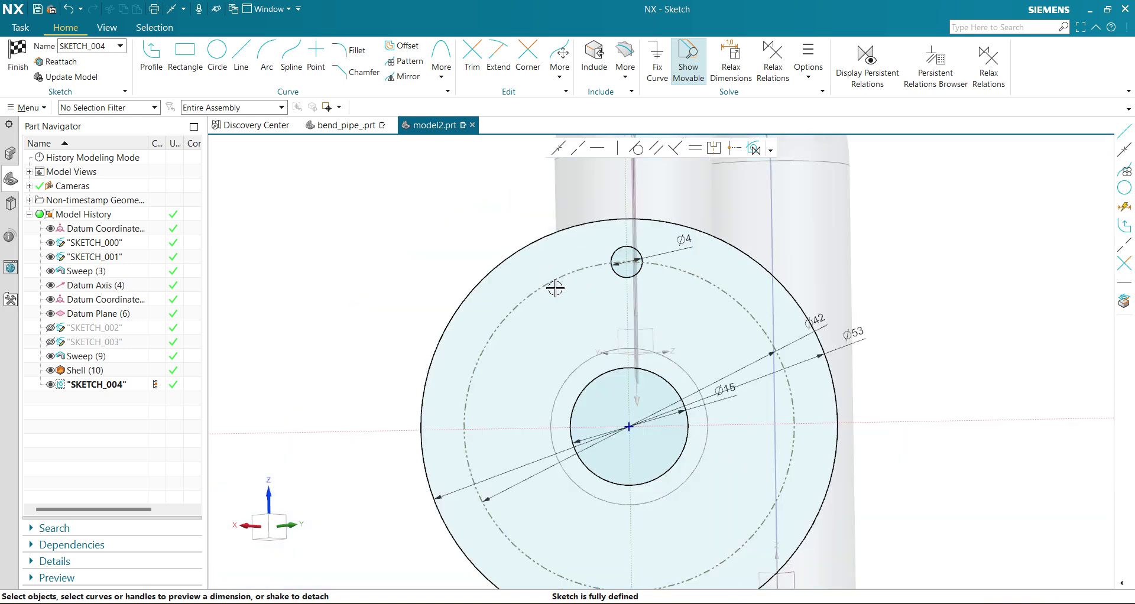
Pattern the 4 mm circle circularly about the 15 mm circle's centre with count 4 and a 90° pitch angle.
click(405, 61)
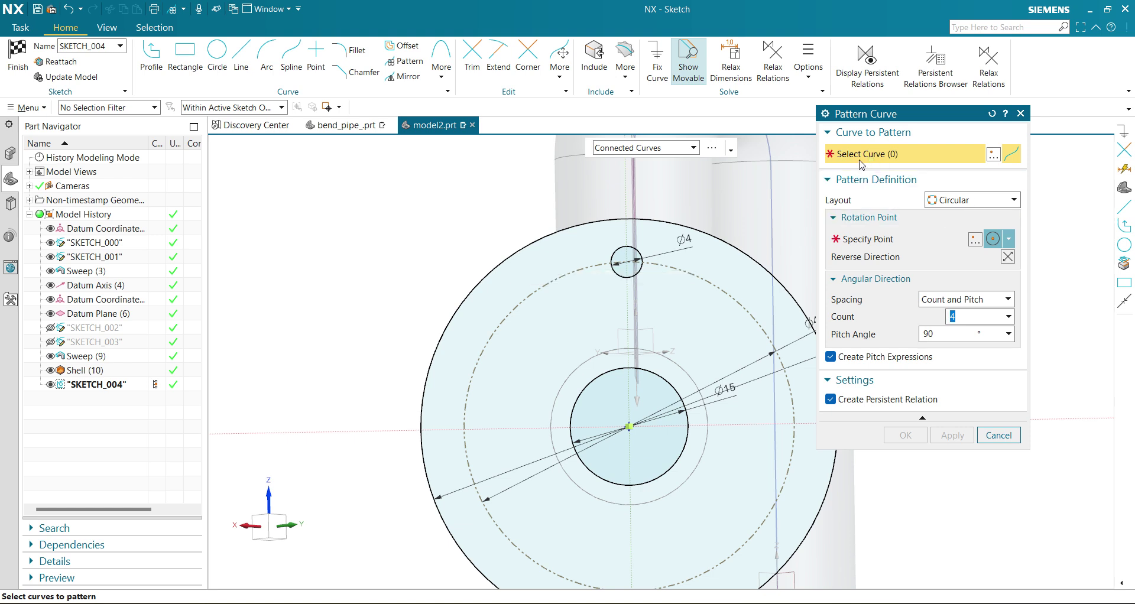
click(615, 275)
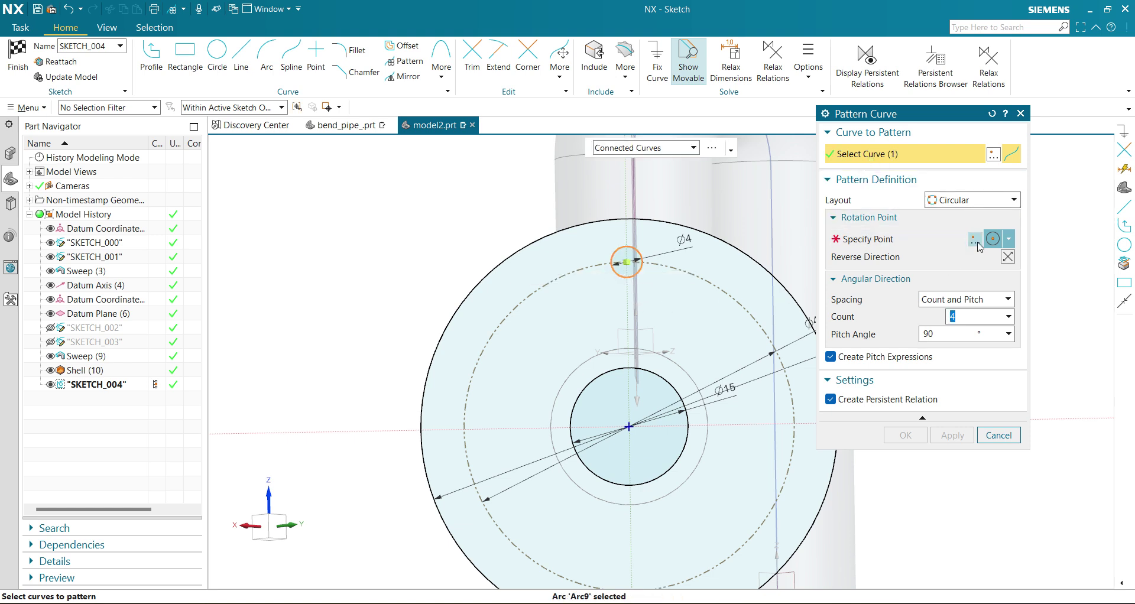
click(1009, 240)
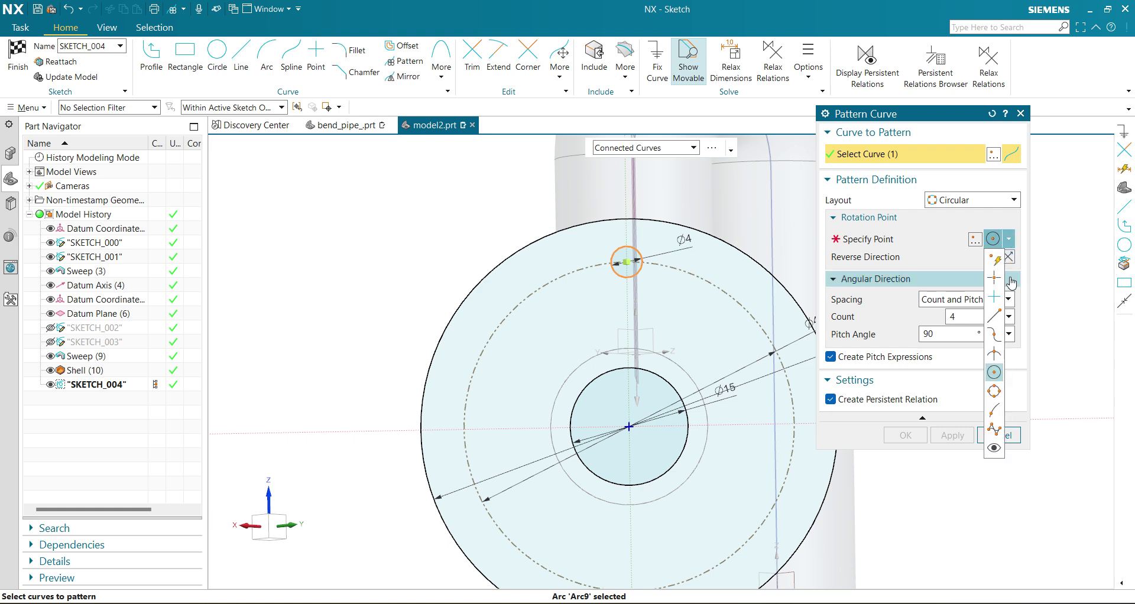
click(995, 379)
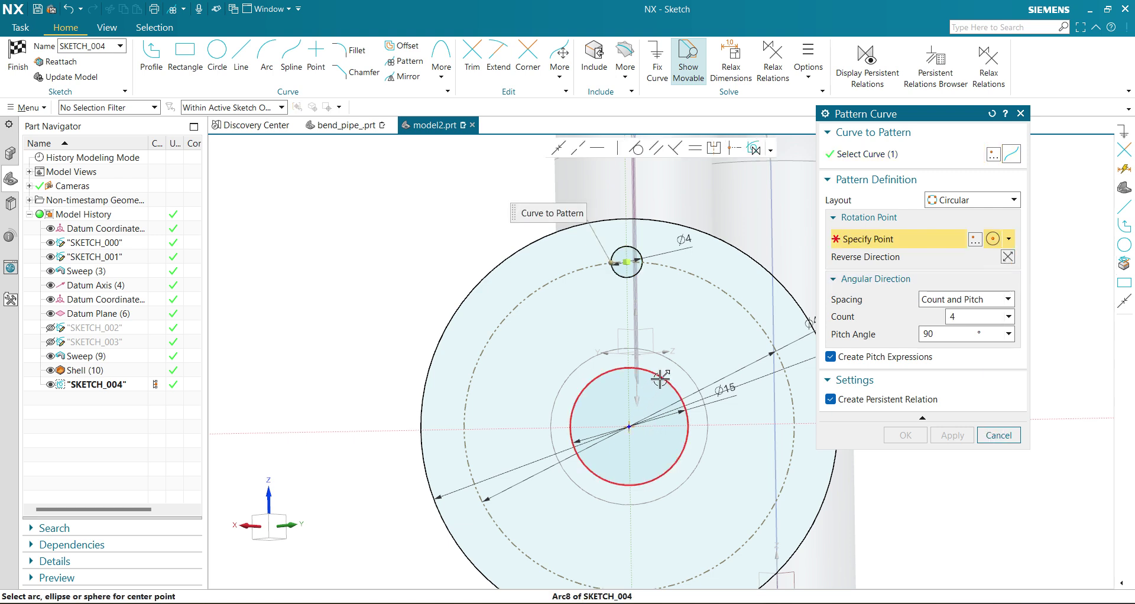
click(665, 381)
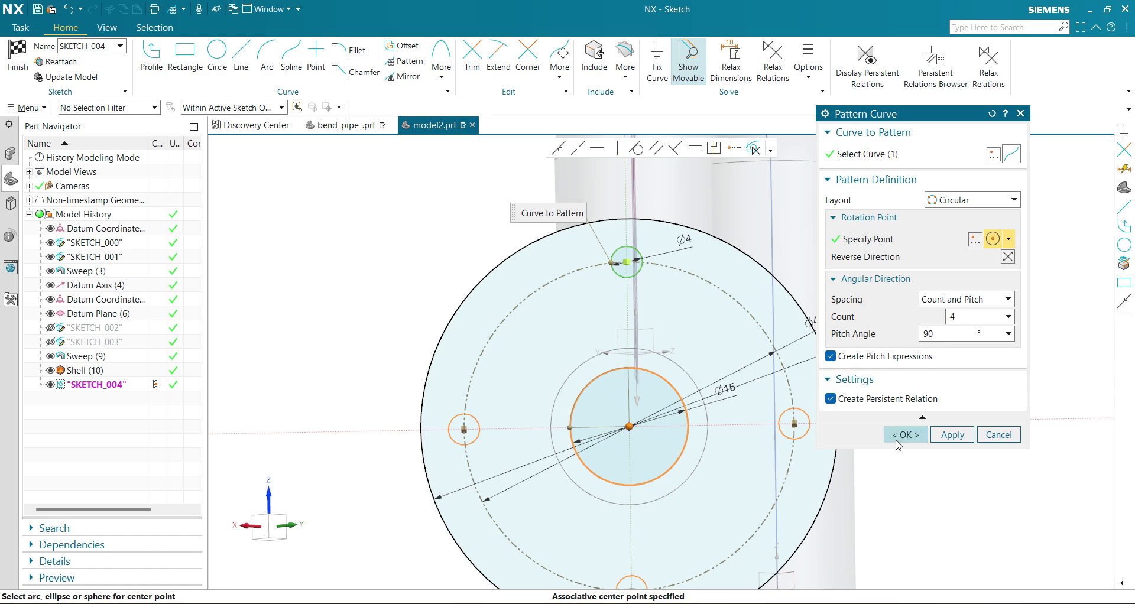
click(906, 436)
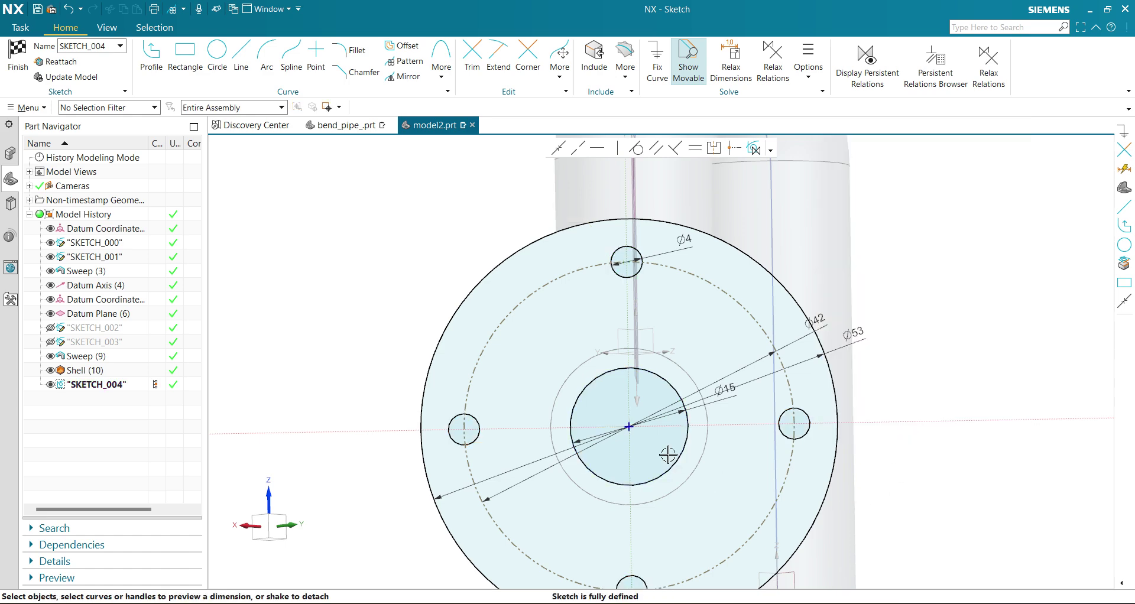
Finish the flange sketch and extrude it 5 mm back along the elbow, united with the pipe body.
scroll(650, 318, down, 3)
middle_drag(693, 458, 650, 426)
click(18, 59)
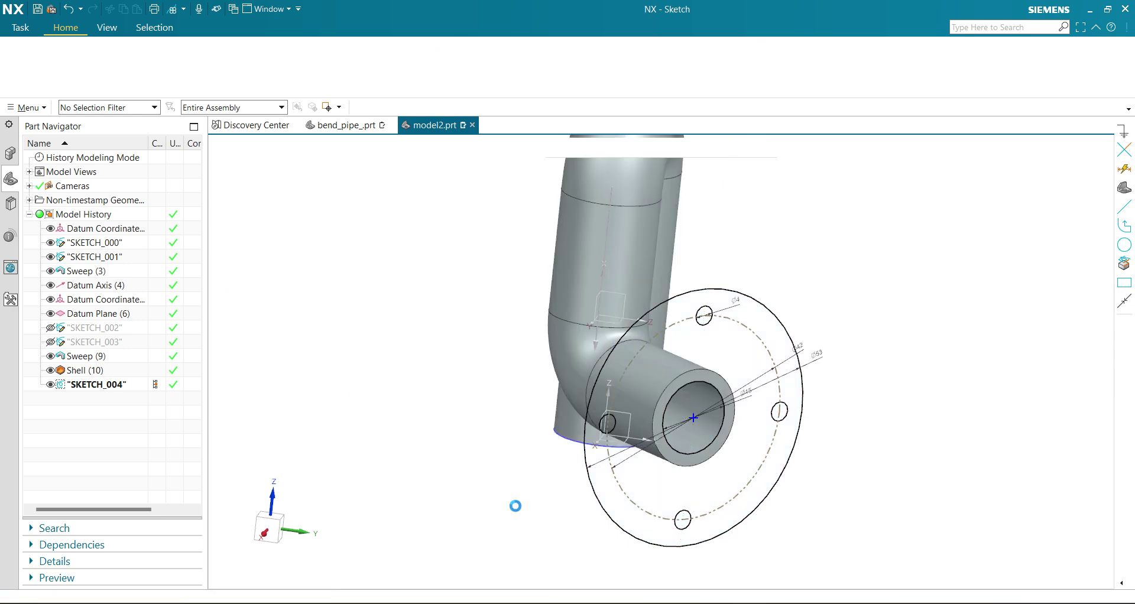
key(super+Tab)
click(793, 193)
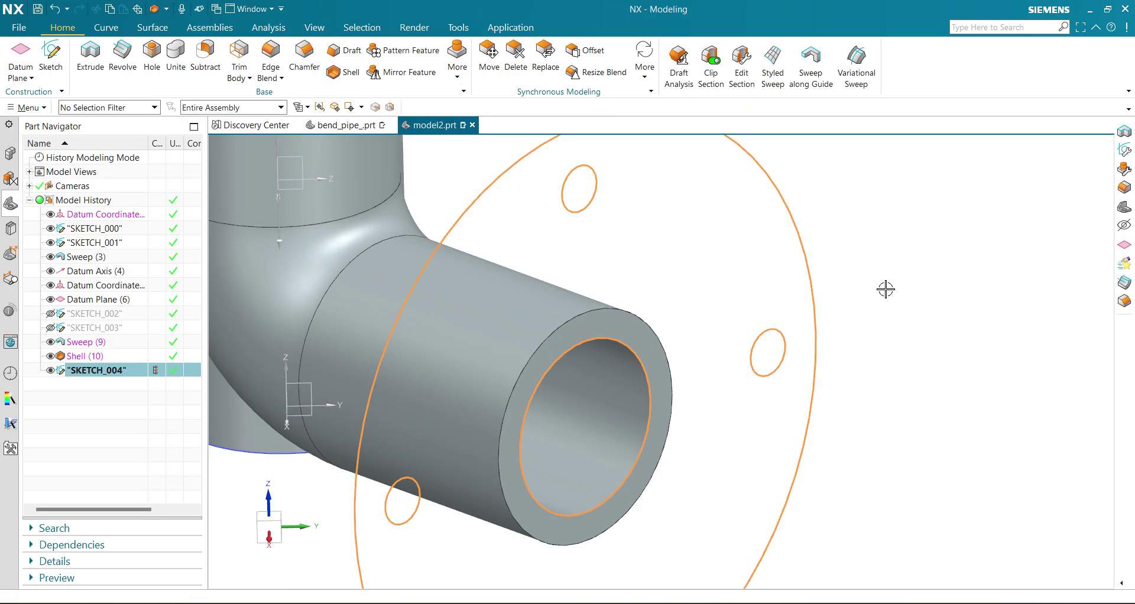
click(91, 58)
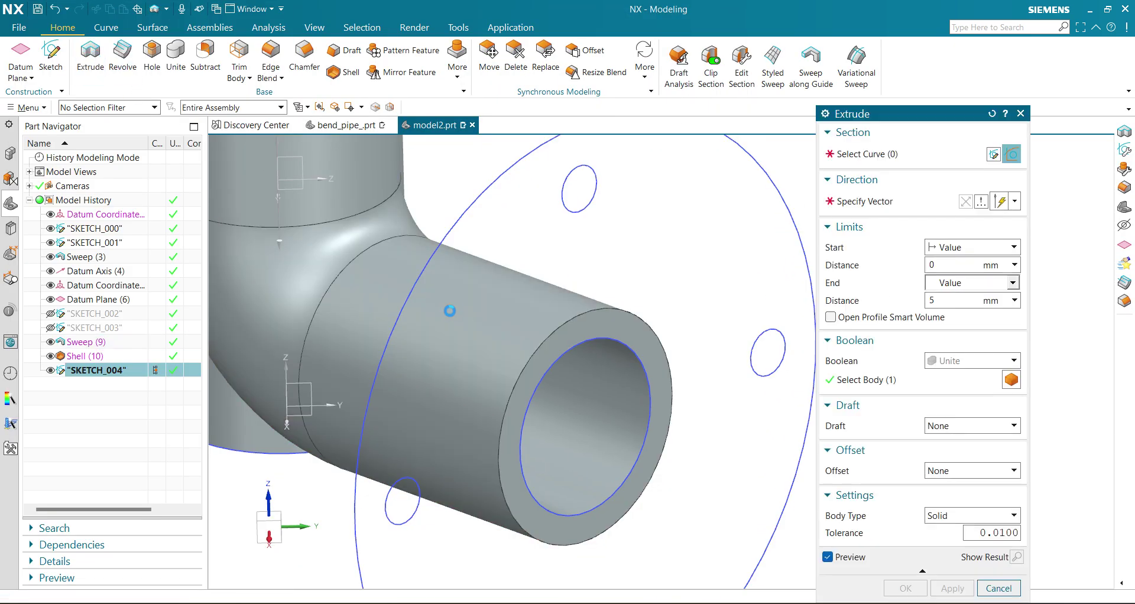
click(981, 201)
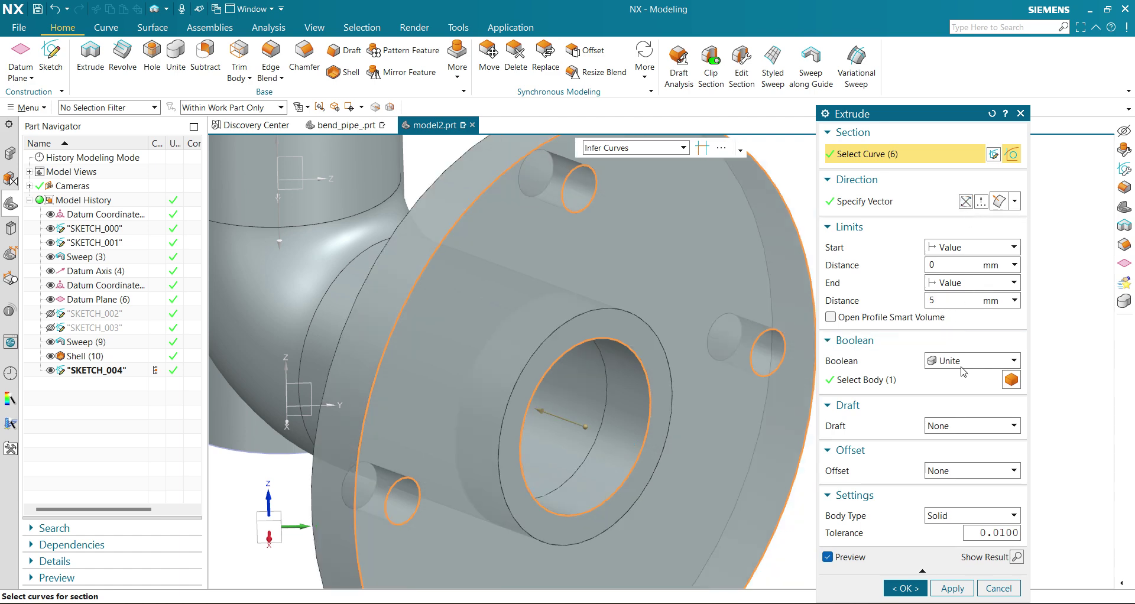
click(905, 589)
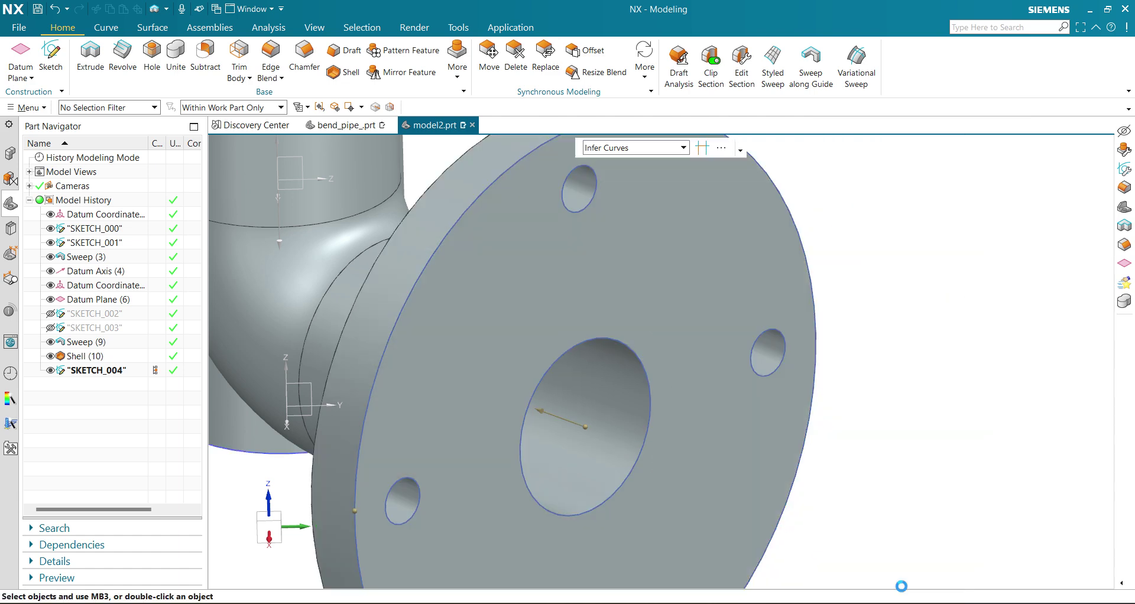
Hide SKETCH_004, SKETCH_000 and SKETCH_001 in the model history.
scroll(776, 395, down, 5)
scroll(777, 395, up, 2)
middle_drag(776, 394, 773, 381)
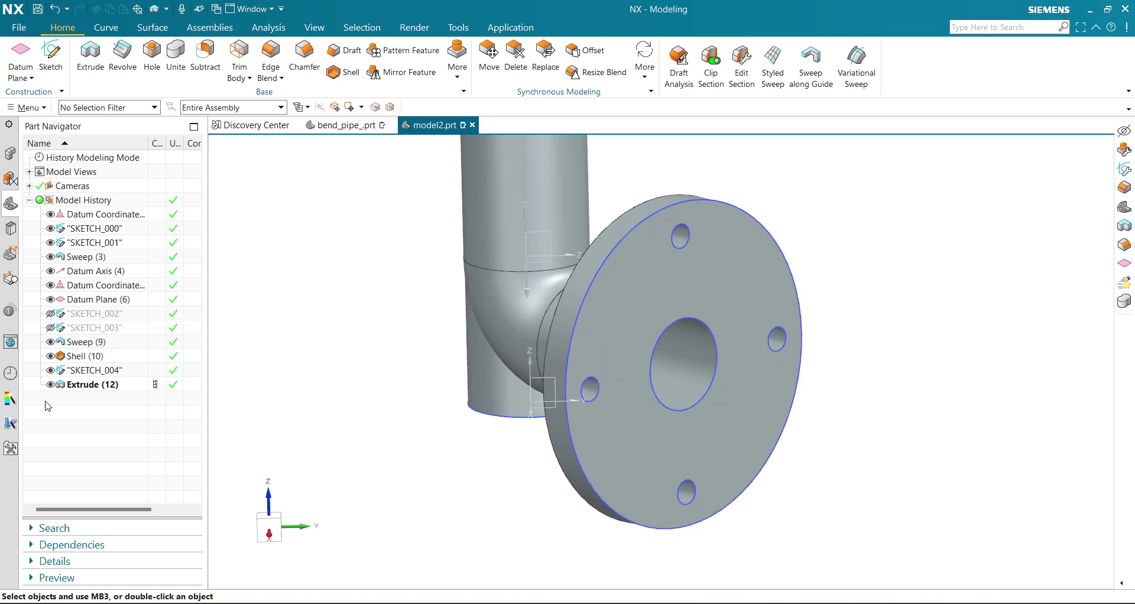
click(51, 371)
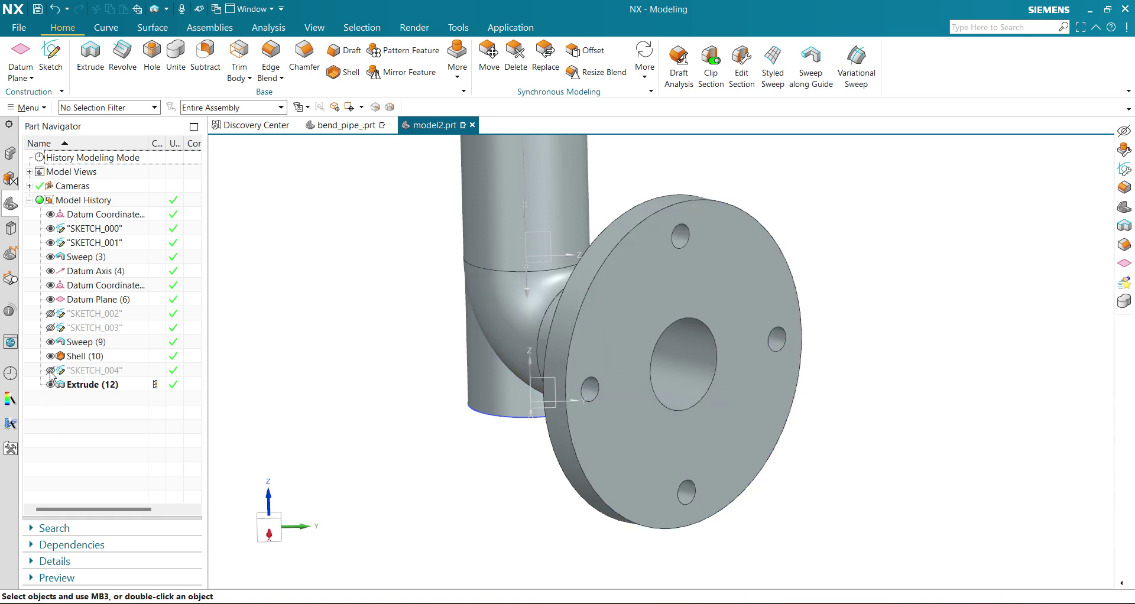
middle_drag(591, 377, 655, 318)
scroll(489, 332, down, 5)
Create a sketch on the ring-shaped end face of the pipe's straight leg.
middle_drag(489, 333, 618, 362)
scroll(518, 331, up, 5)
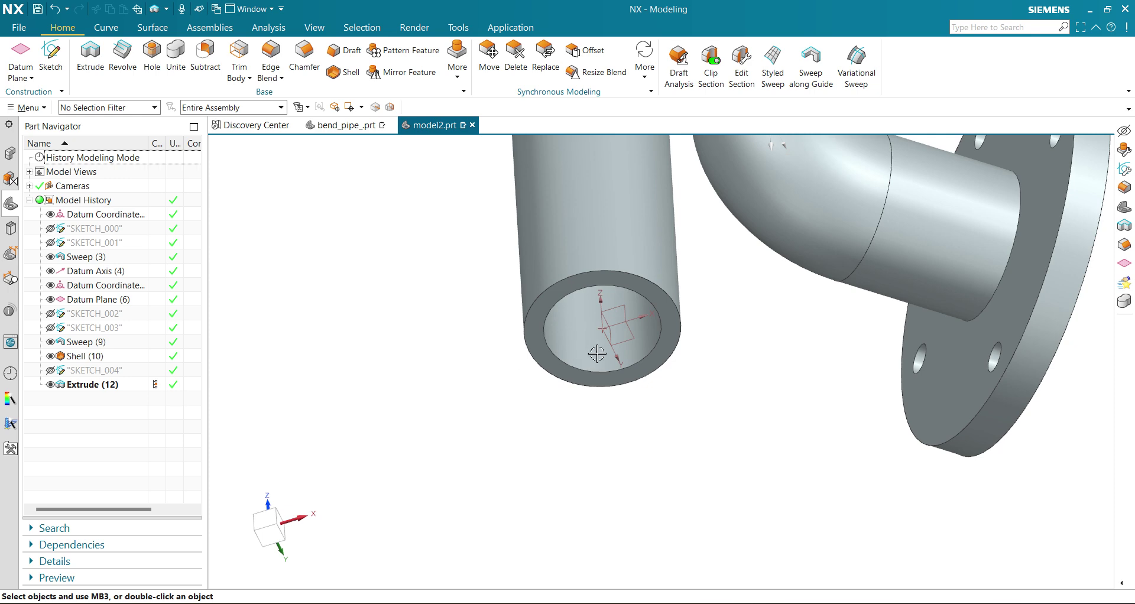
key(s)
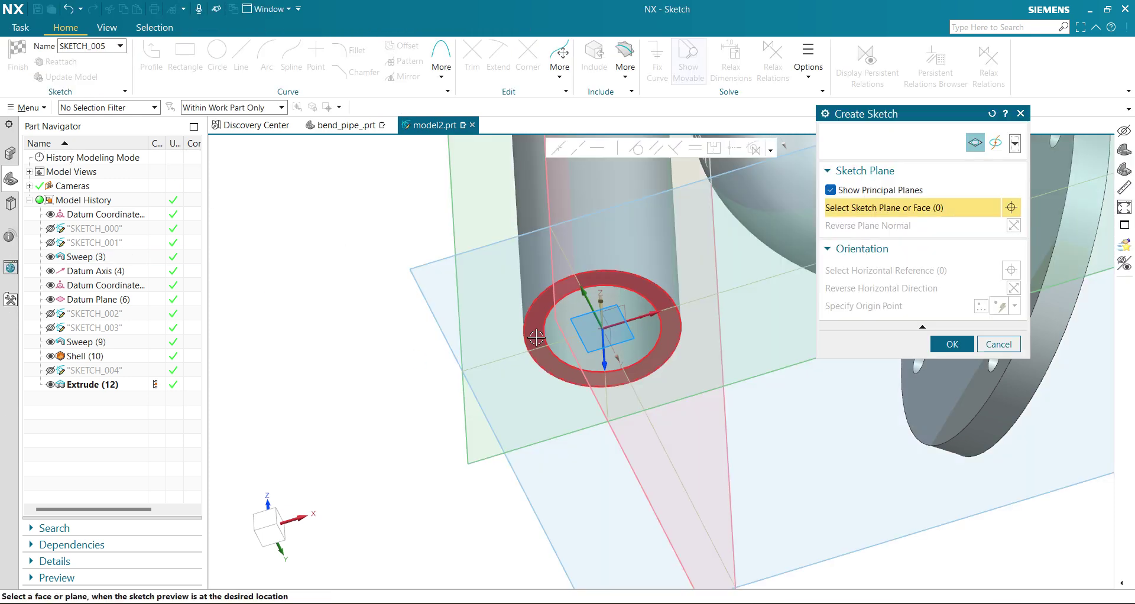
click(537, 348)
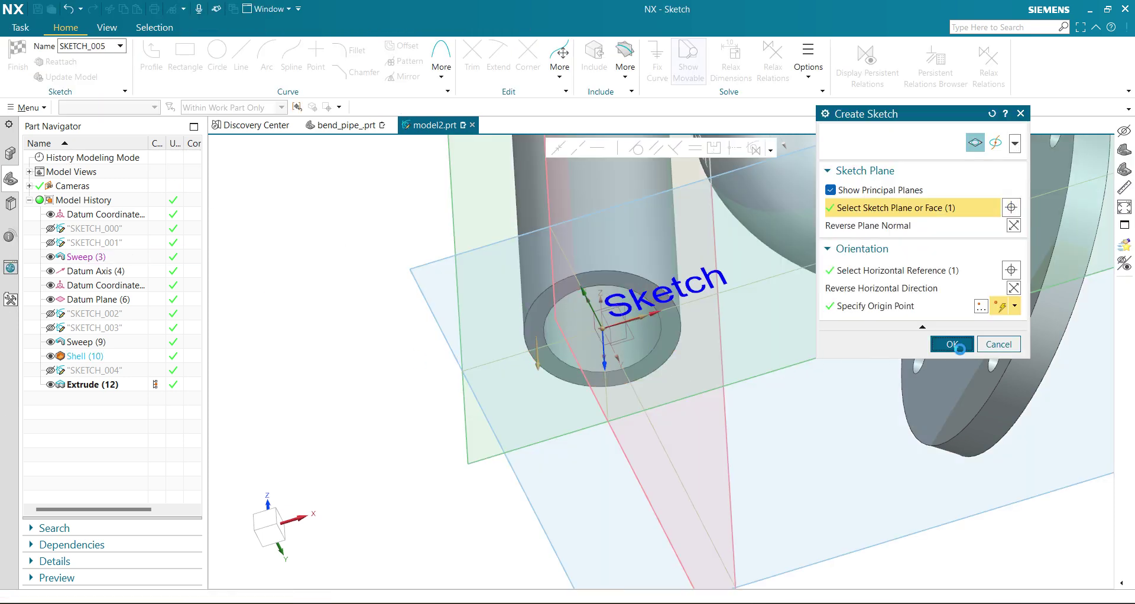
click(953, 345)
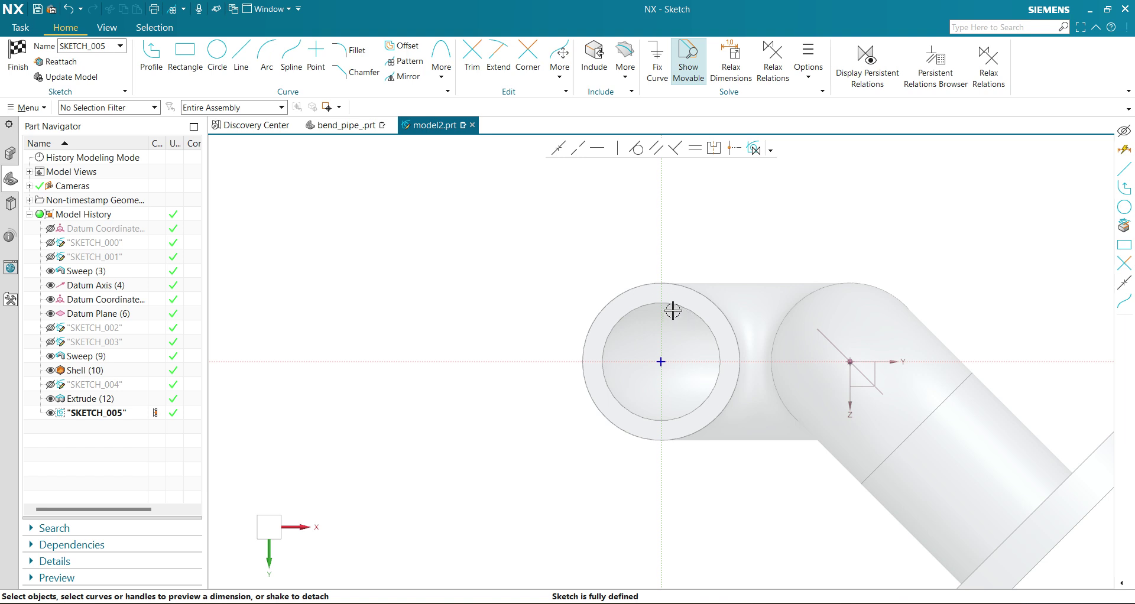
Project the end face's inner edge into the sketch and dimension its diameter as 15 mm.
click(671, 308)
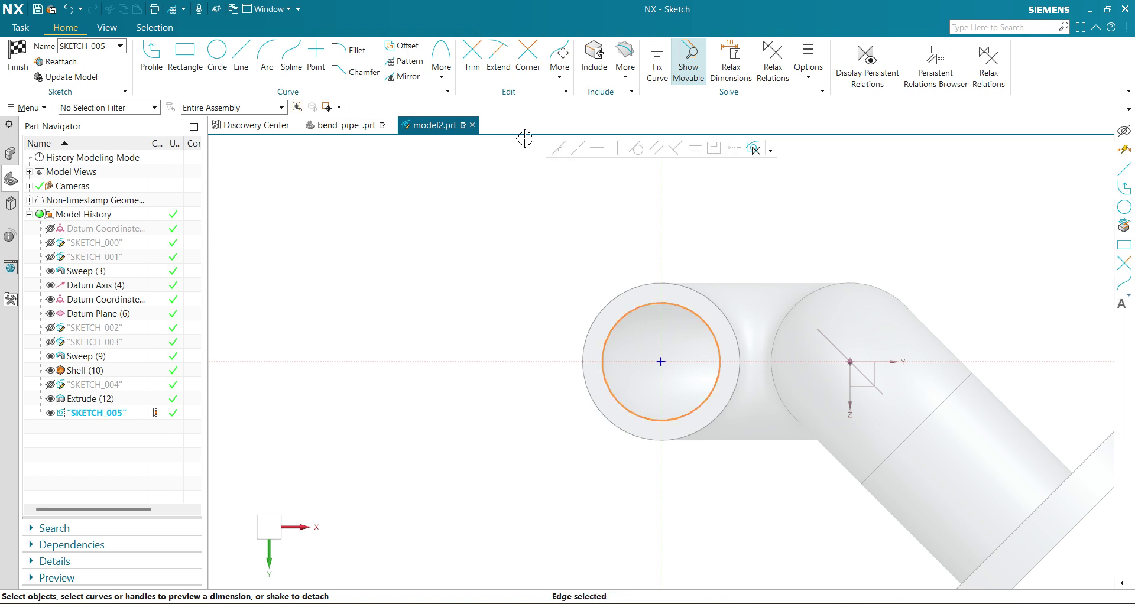
click(625, 59)
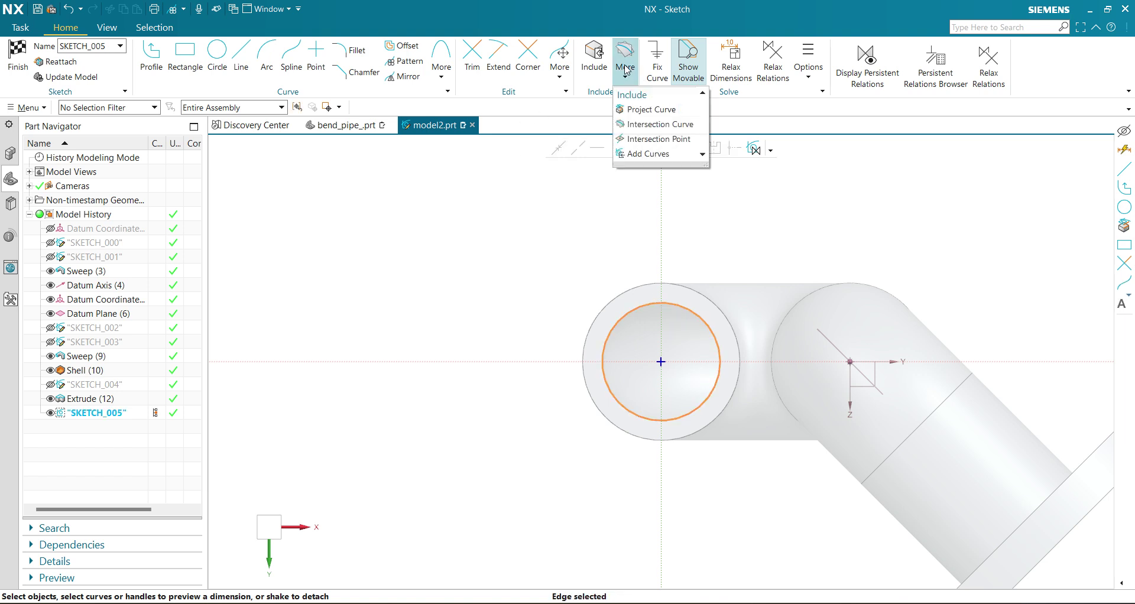
click(651, 109)
click(906, 193)
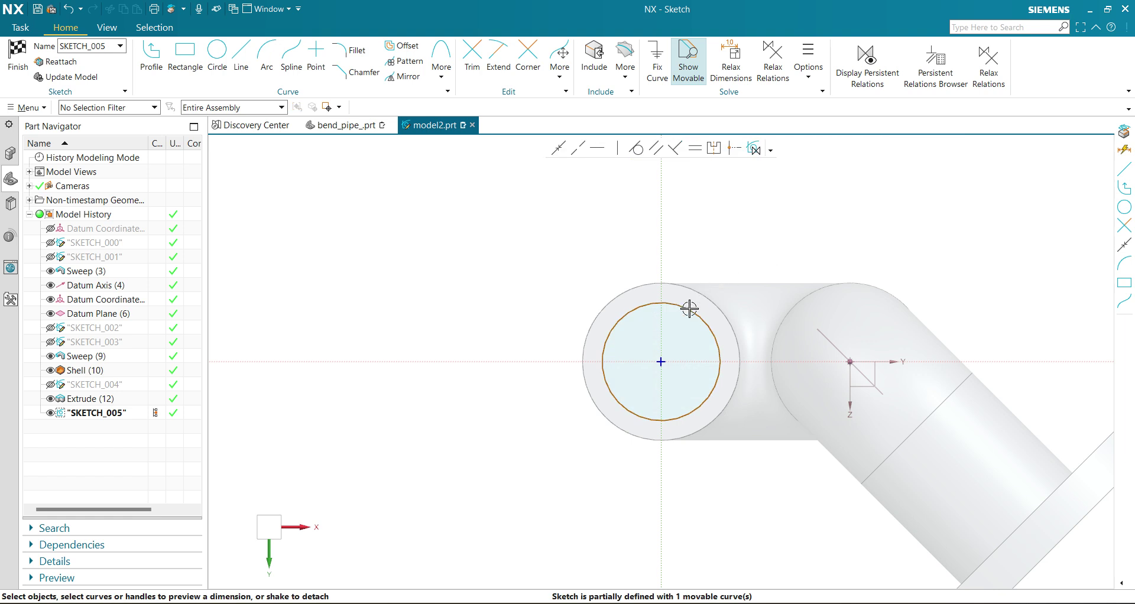
double_click(742, 326)
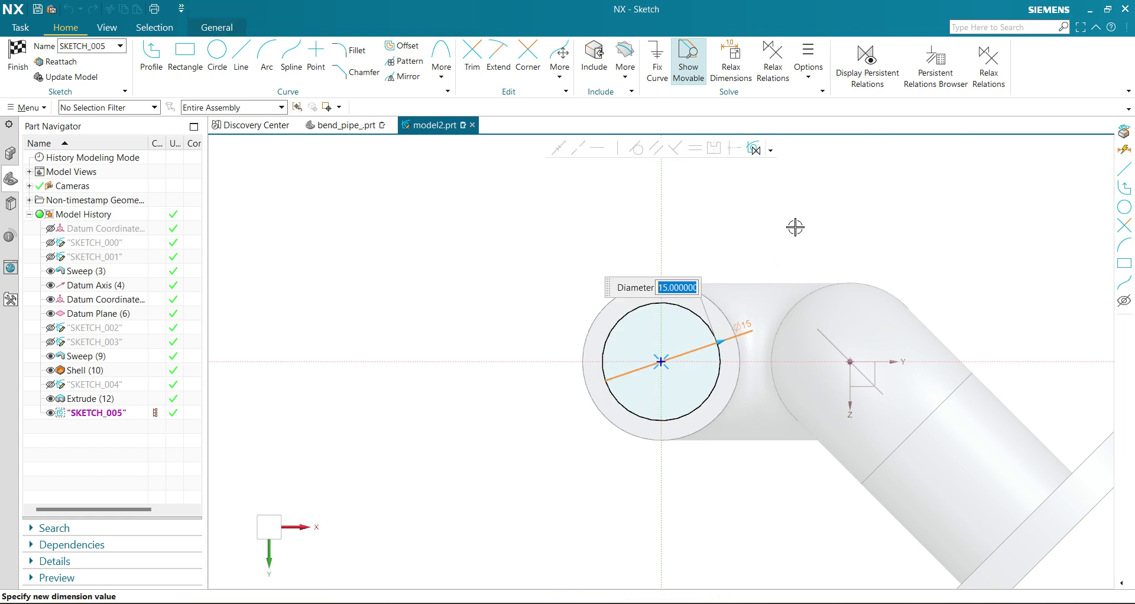
key(Return)
Draw two circles centred on the 15 mm circle, about 35 mm and 55 mm in diameter.
click(217, 56)
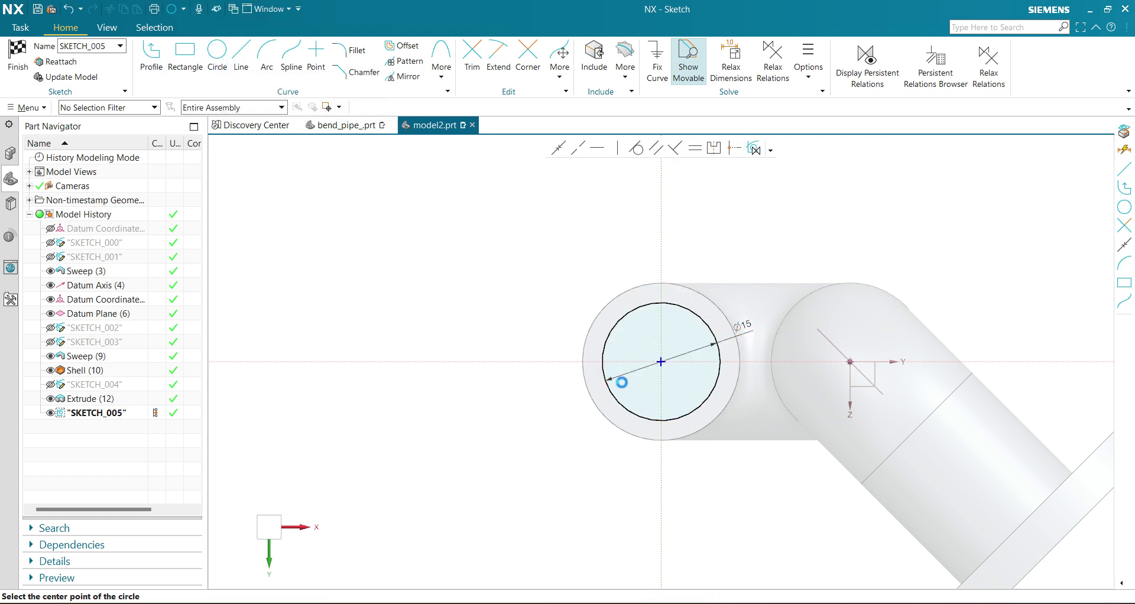
click(659, 363)
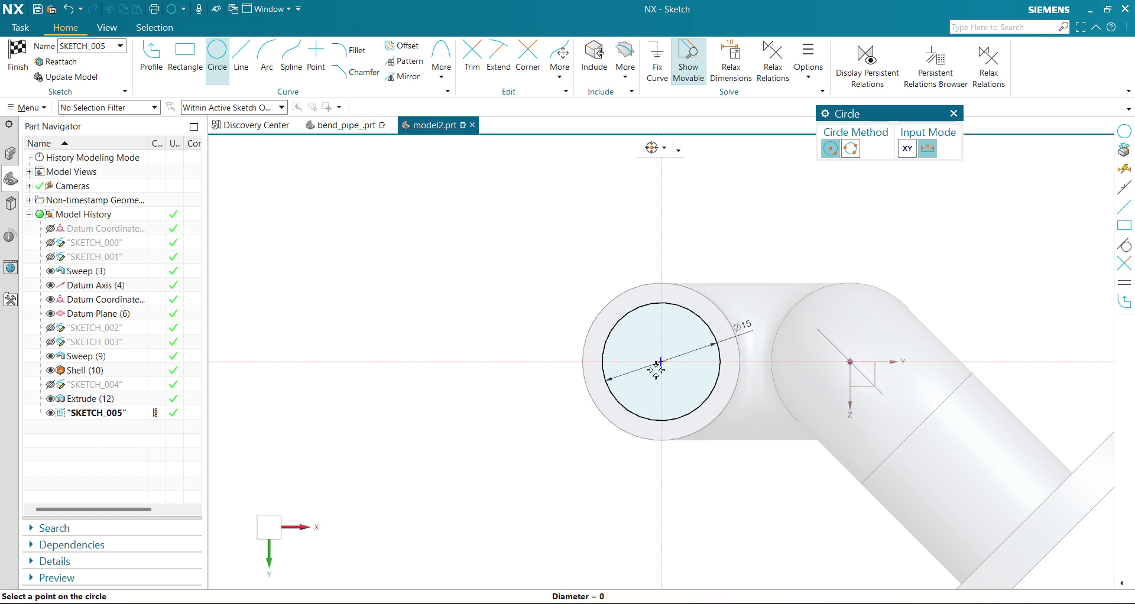
click(556, 455)
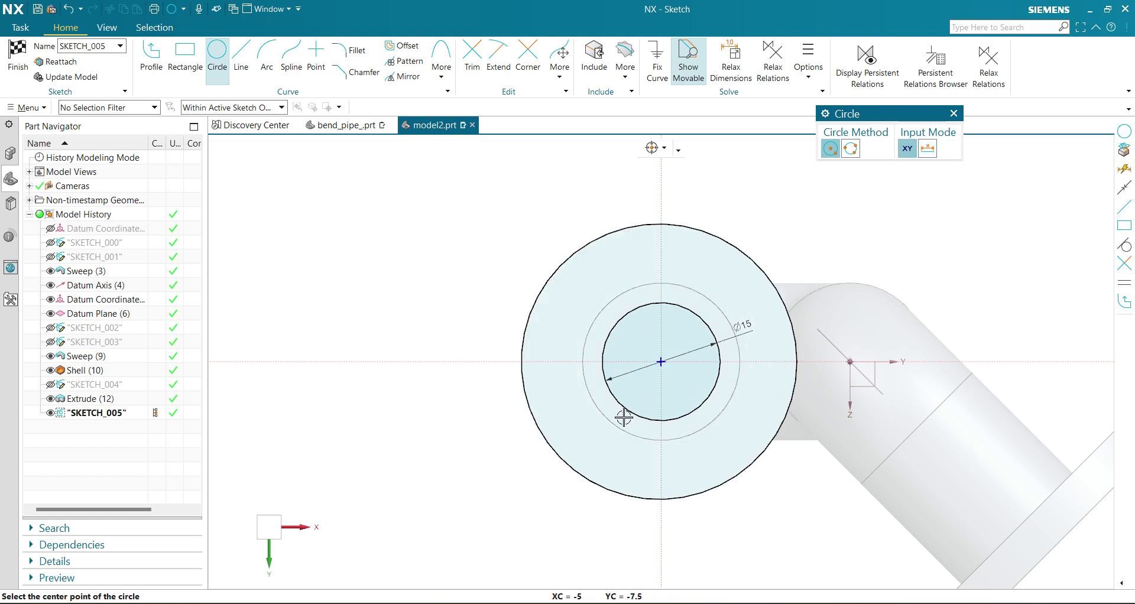
click(660, 362)
click(522, 529)
click(330, 287)
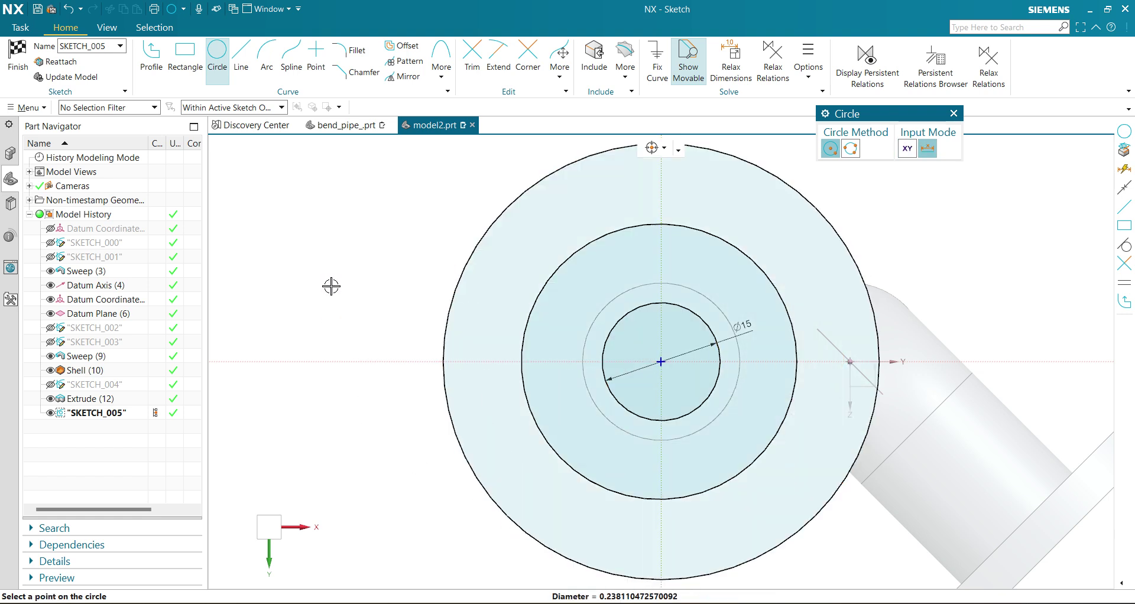
click(334, 285)
key(Escape)
Dimension the outermost circle's diameter as 53 mm.
click(480, 241)
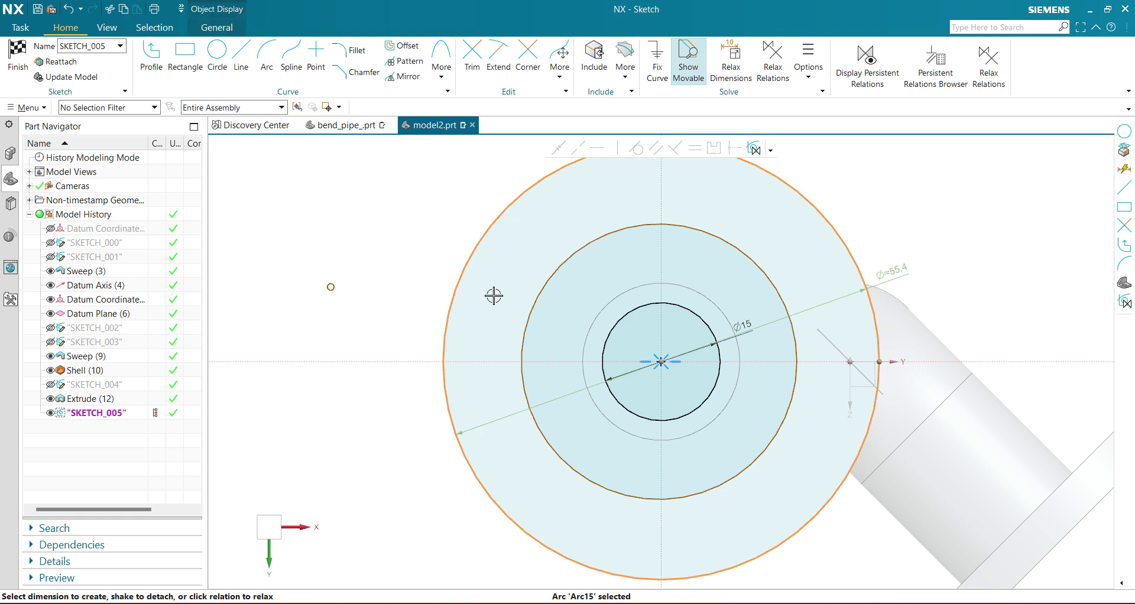
click(889, 269)
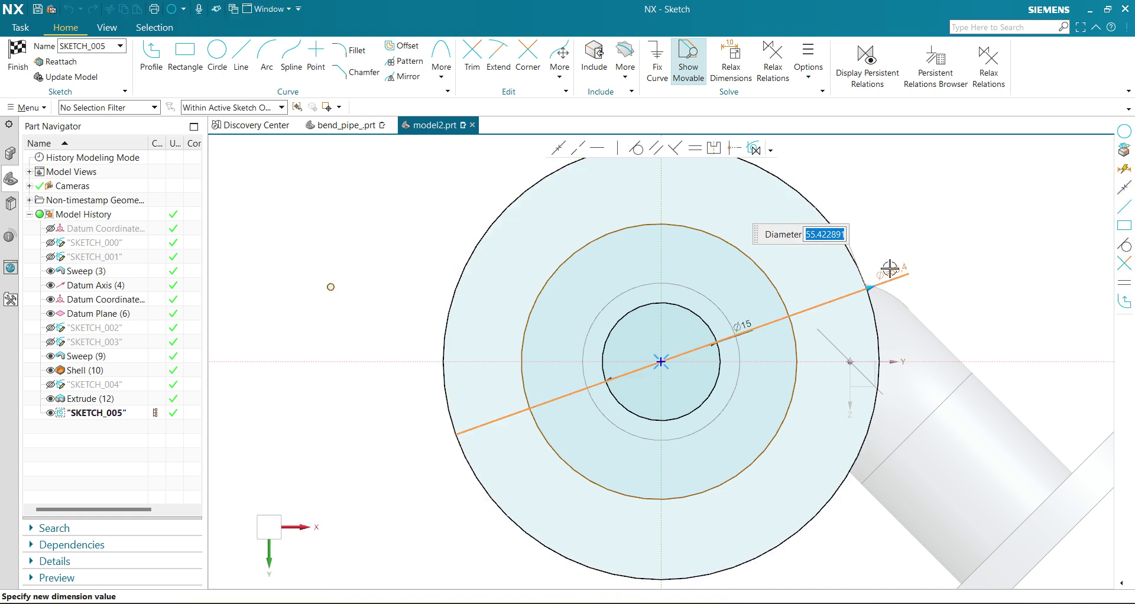
text(53)
key(Return)
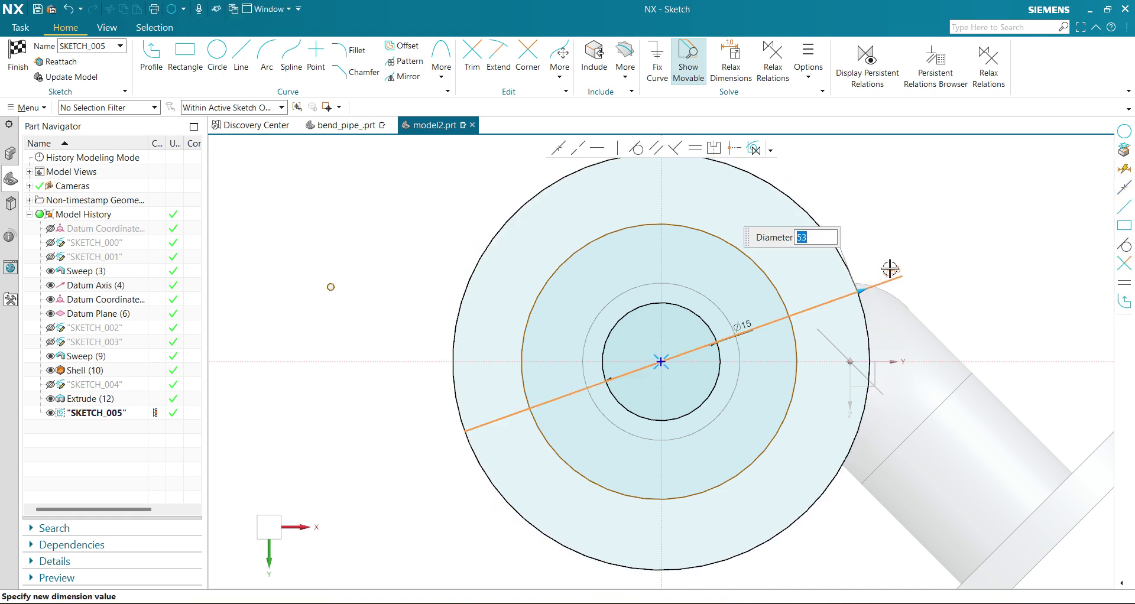
key(Escape)
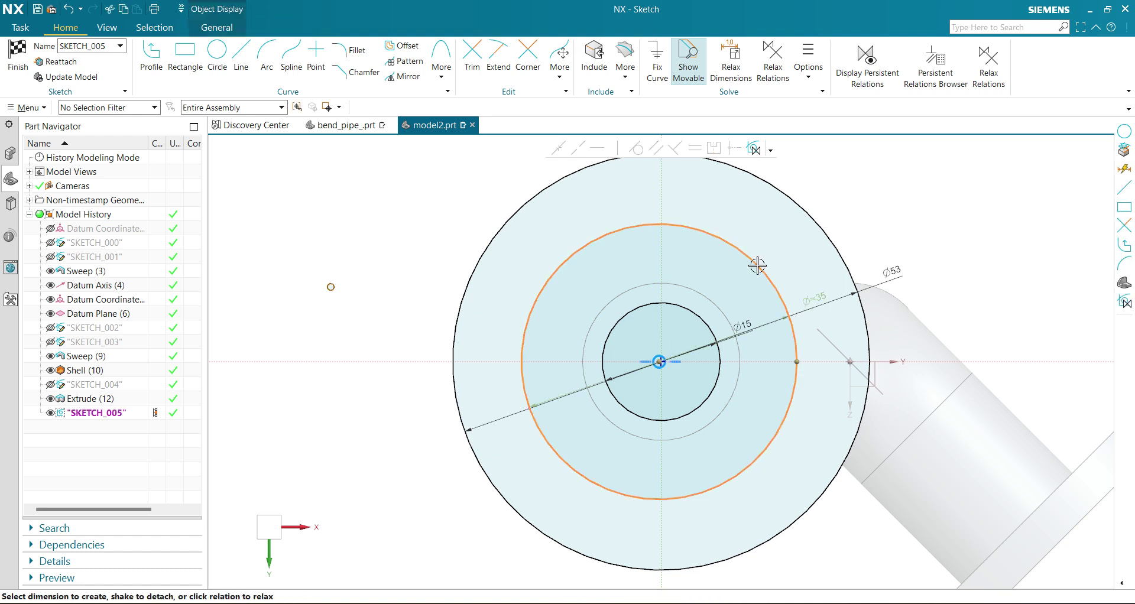
Dimension the middle circle's diameter as 42 mm.
click(794, 305)
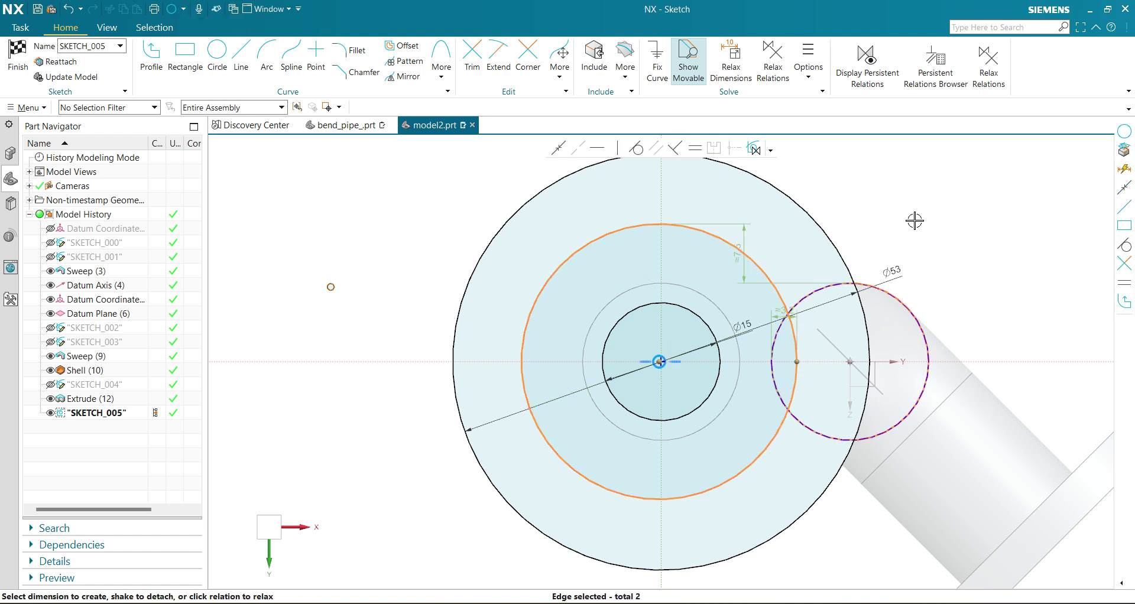
key(Escape)
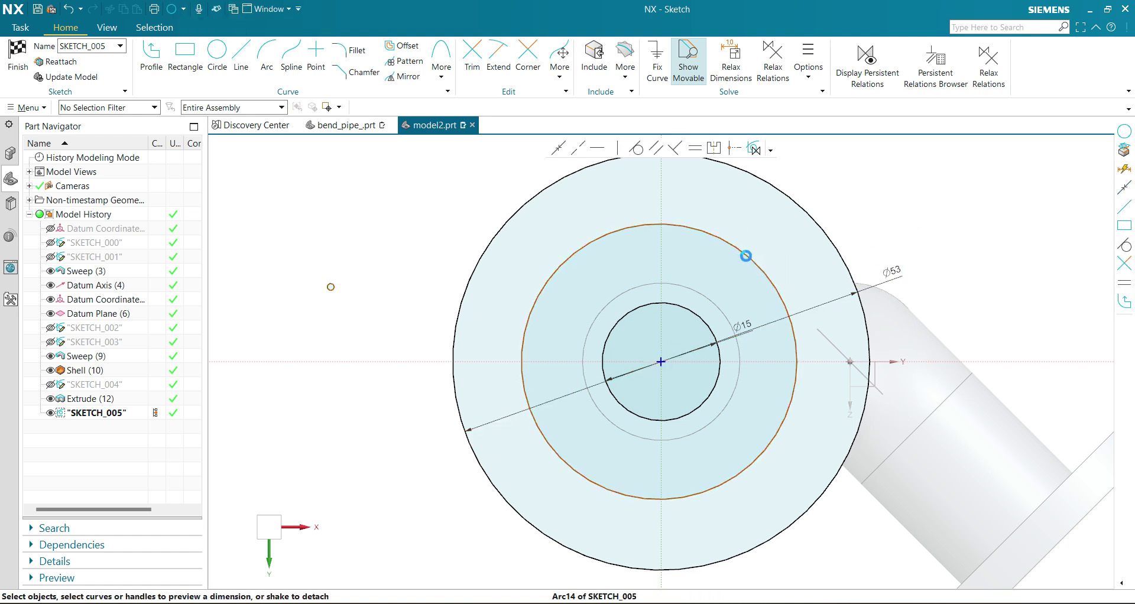
click(745, 254)
click(821, 293)
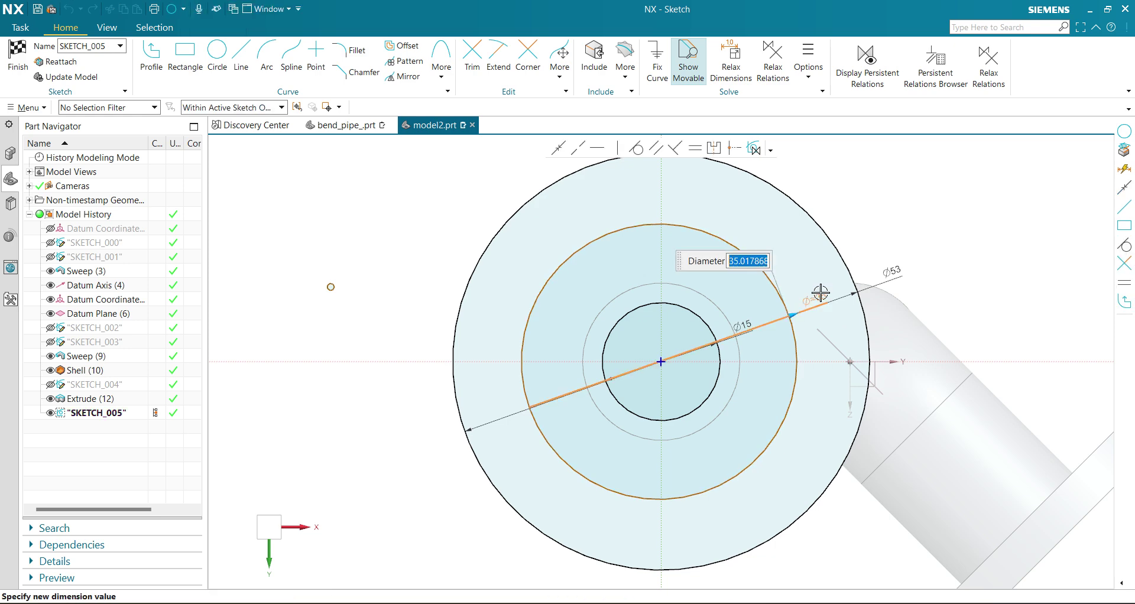
text(42)
key(Return)
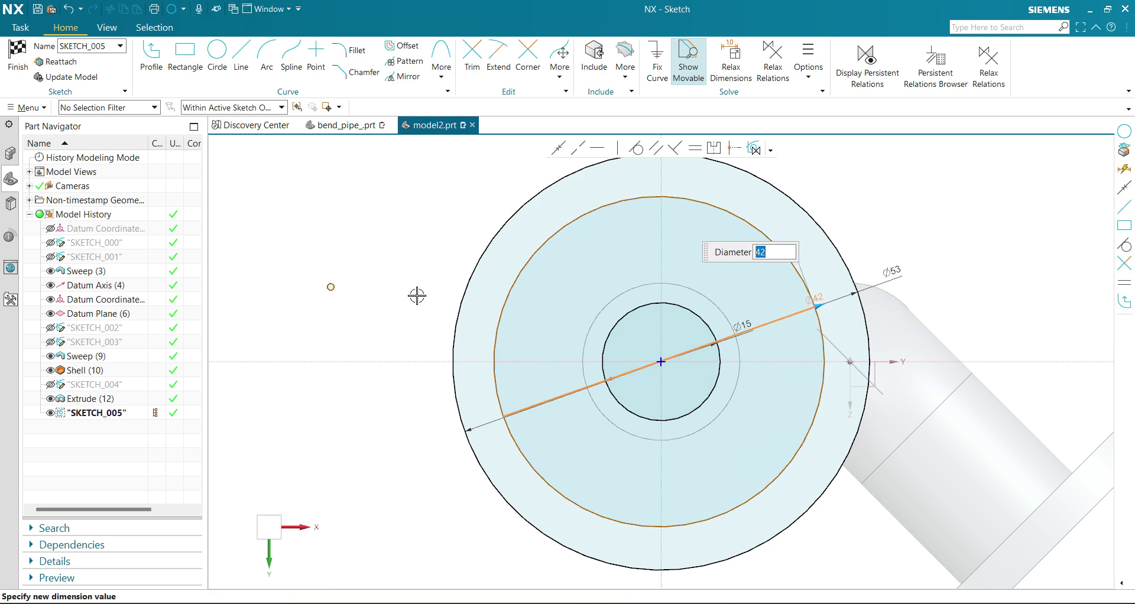
Delete the stray tiny circle outside the flange outline and convert the 42 mm circle to a reference curve.
drag(360, 309, 301, 243)
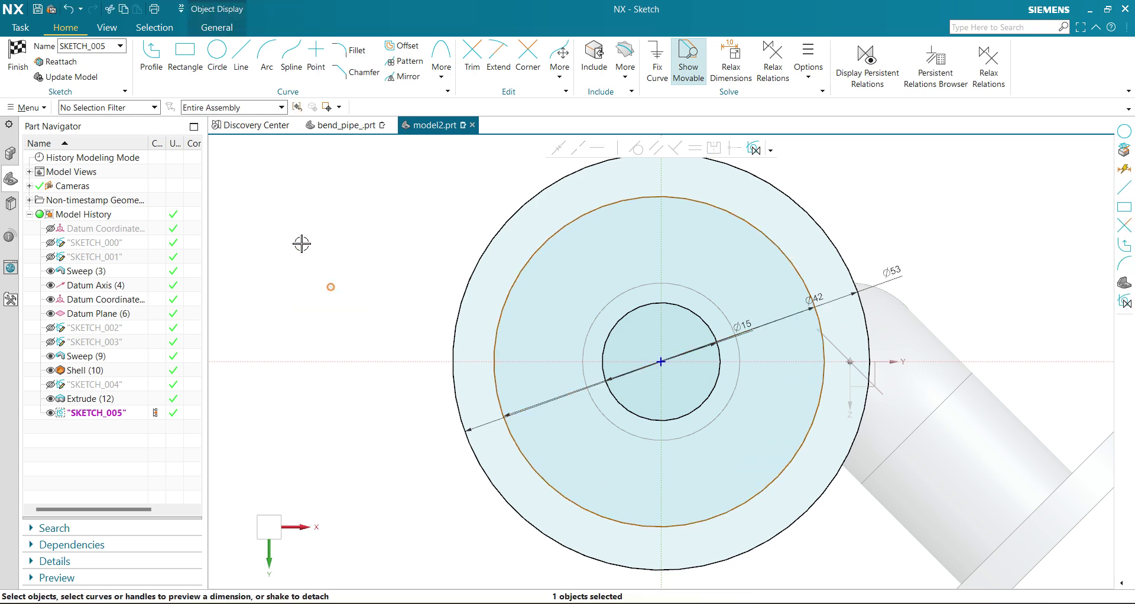
key(super+shift+s)
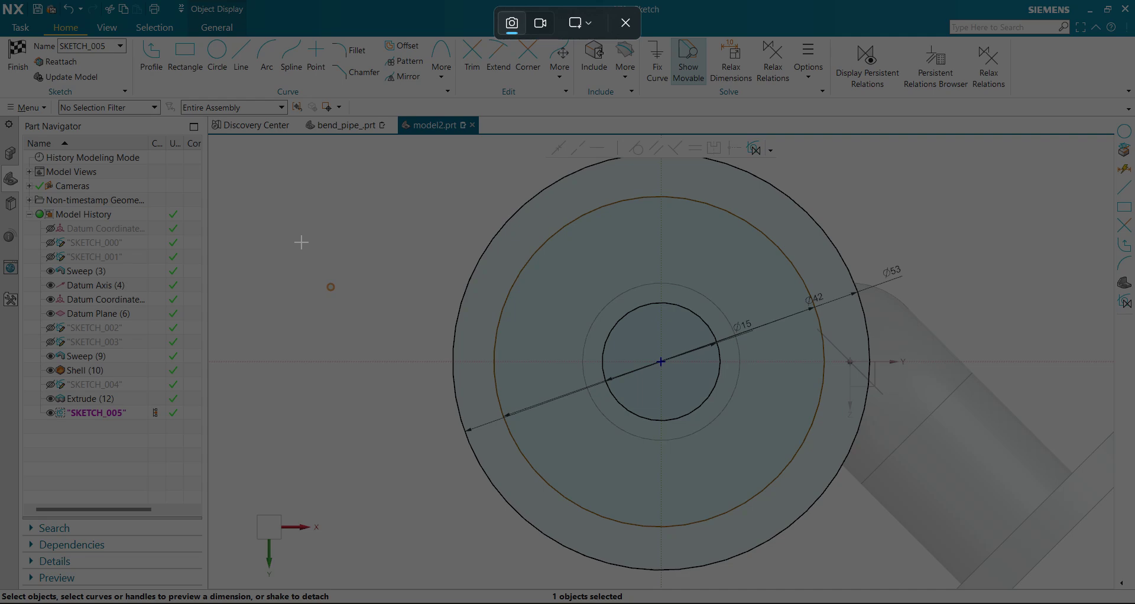
click(626, 23)
click(343, 313)
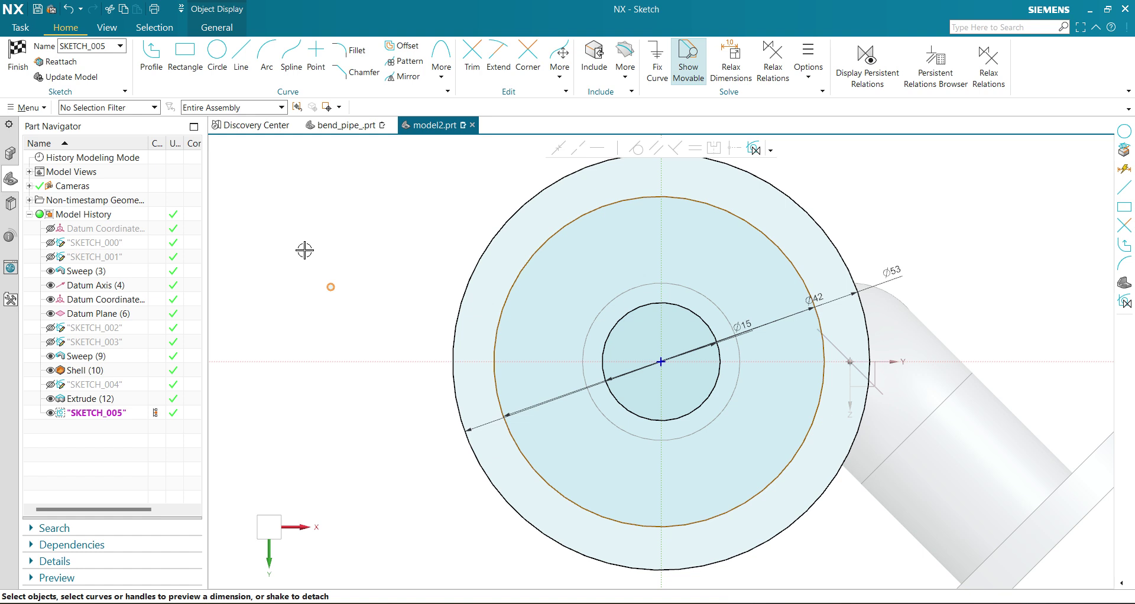
click(787, 257)
click(814, 237)
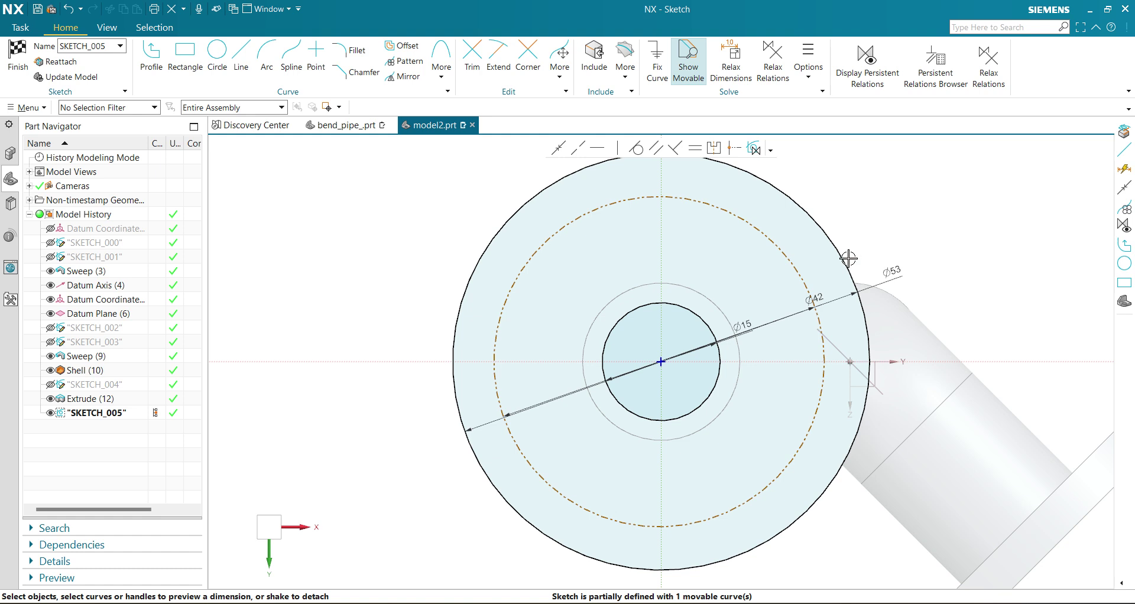
Draw a small hole circle near the top of the 42 mm reference circle and dimension its diameter as 4 mm.
click(217, 53)
click(615, 202)
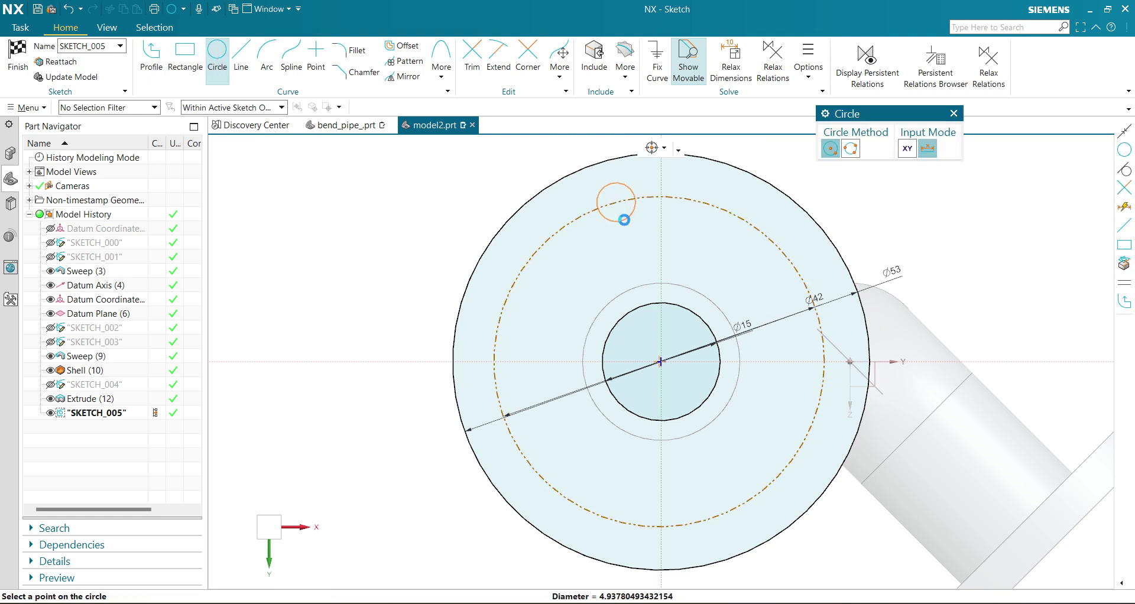
click(628, 216)
key(Escape)
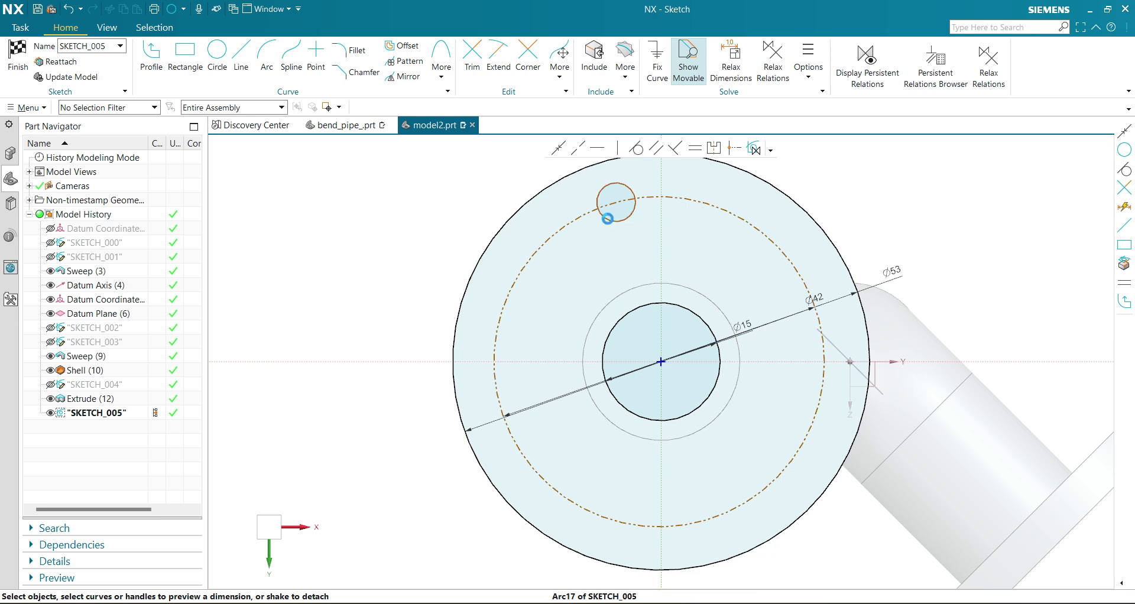
click(609, 220)
click(661, 179)
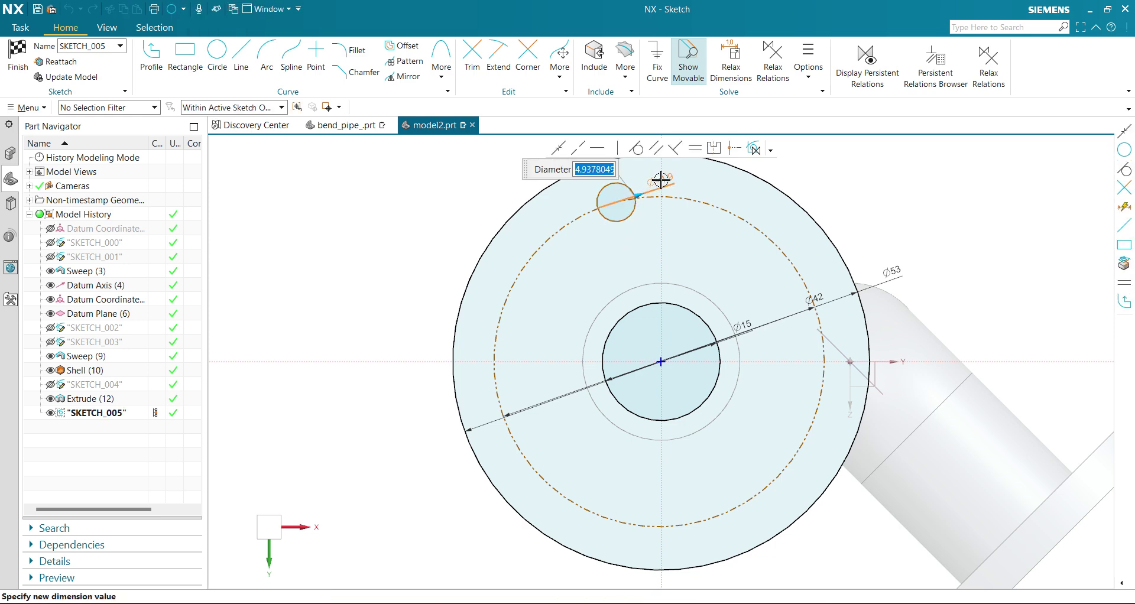
text(4)
scroll(680, 186, up, 5)
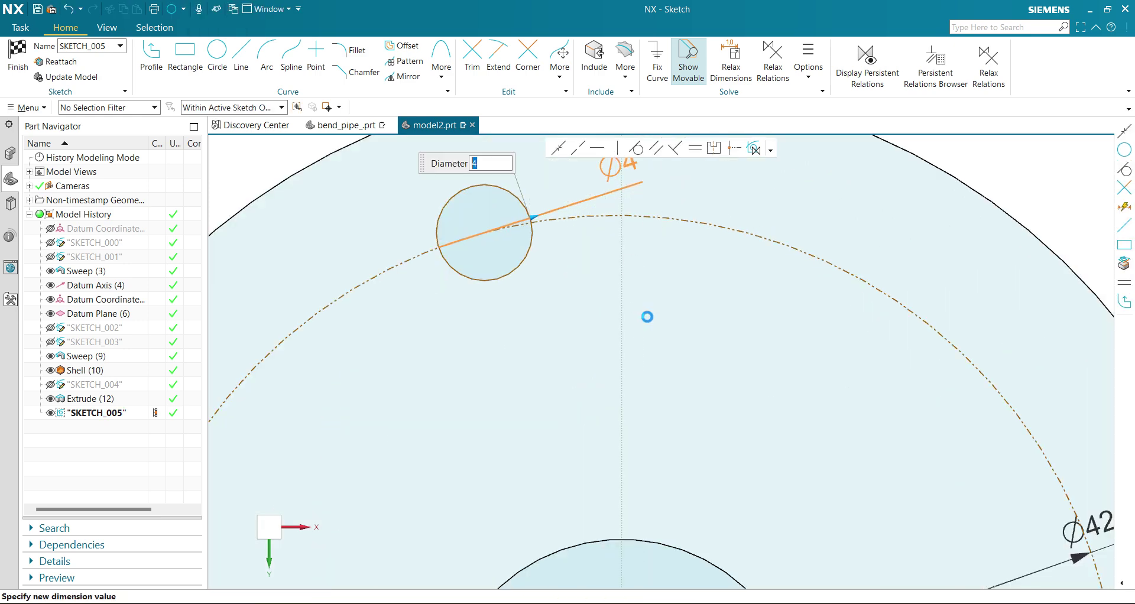
key(Return)
Try to make the 4 mm circle's centre coincident with the sketch's vertical axis.
click(501, 255)
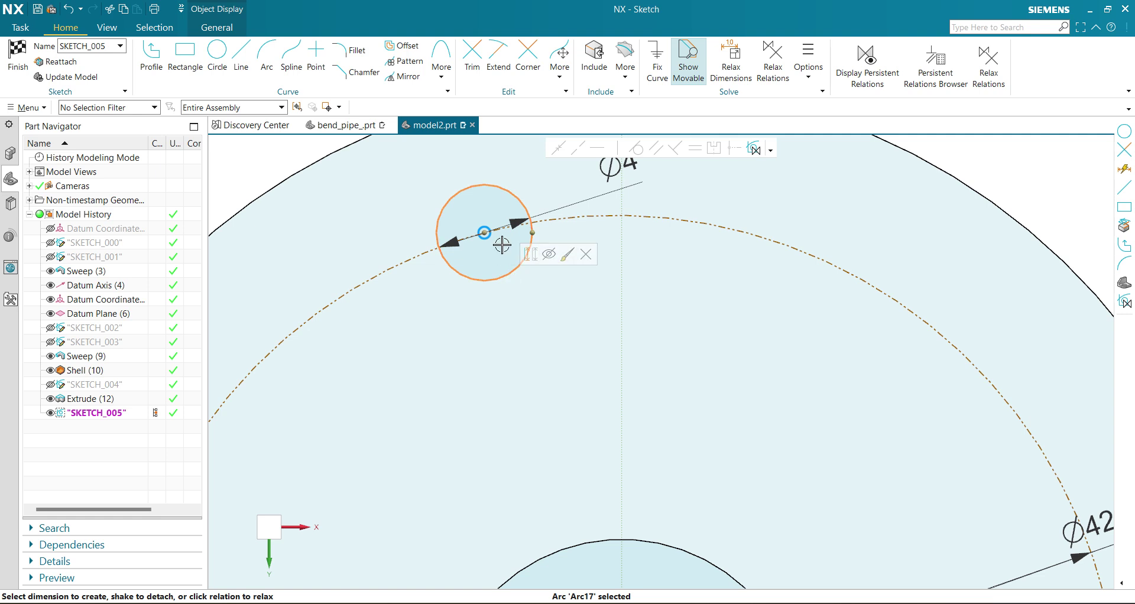
click(484, 233)
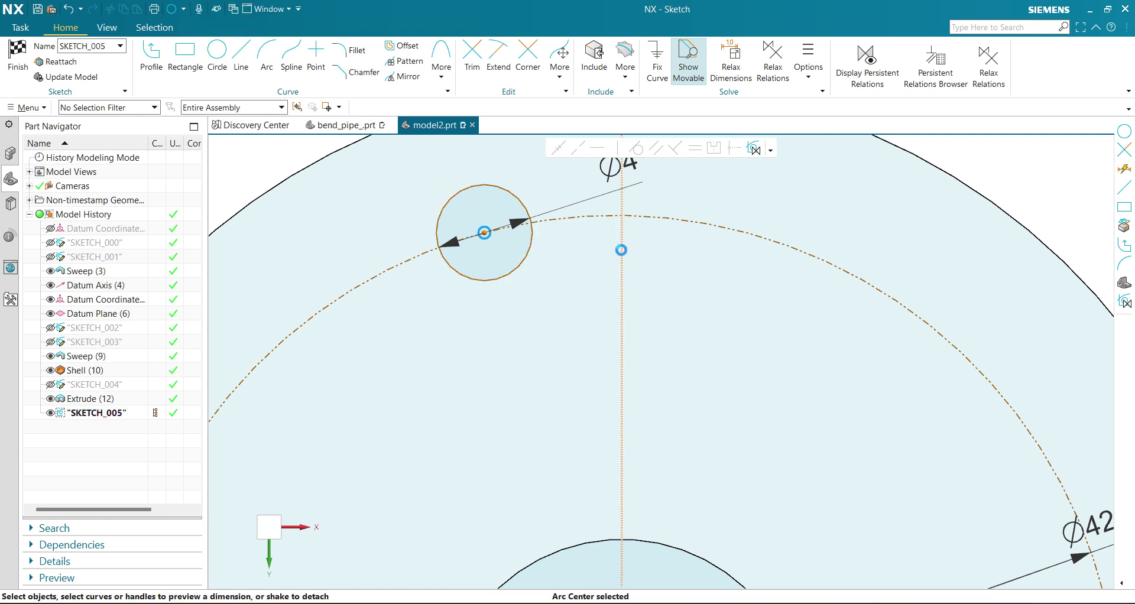
click(621, 248)
click(557, 148)
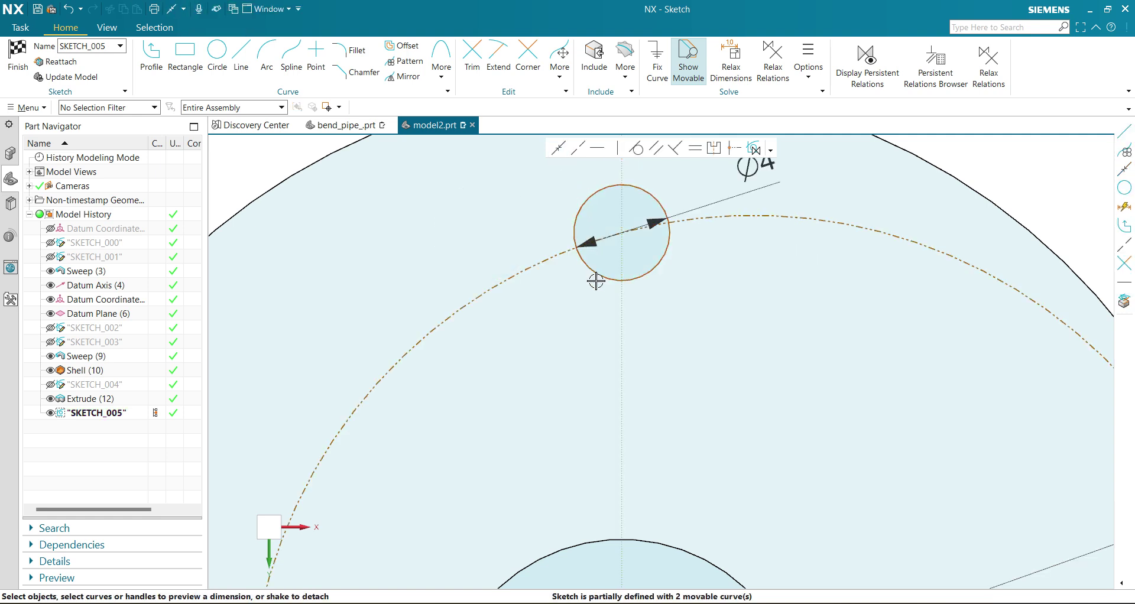
key(ctrl+z)
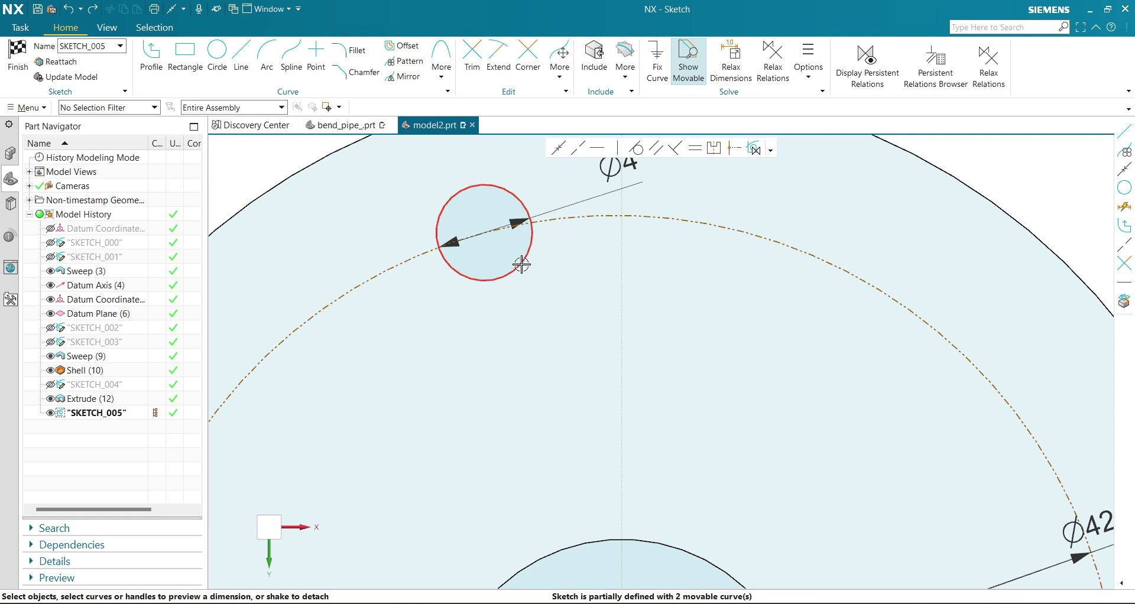
Move the 4 mm circle by its centre closer to the sketch's vertical axis.
click(481, 236)
drag(481, 236, 547, 211)
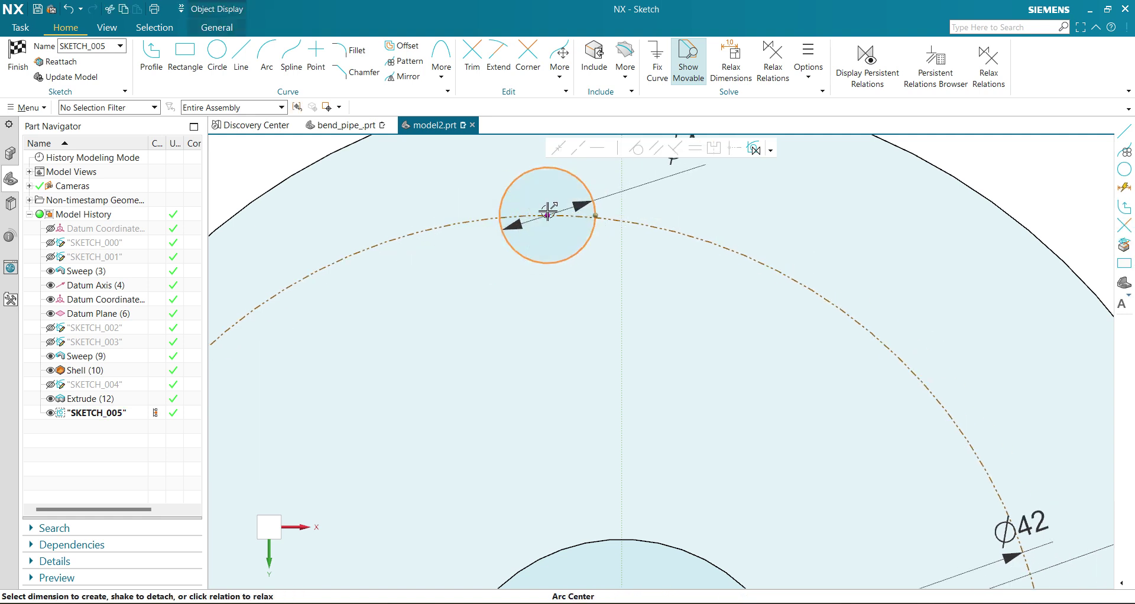
scroll(552, 220, down, 5)
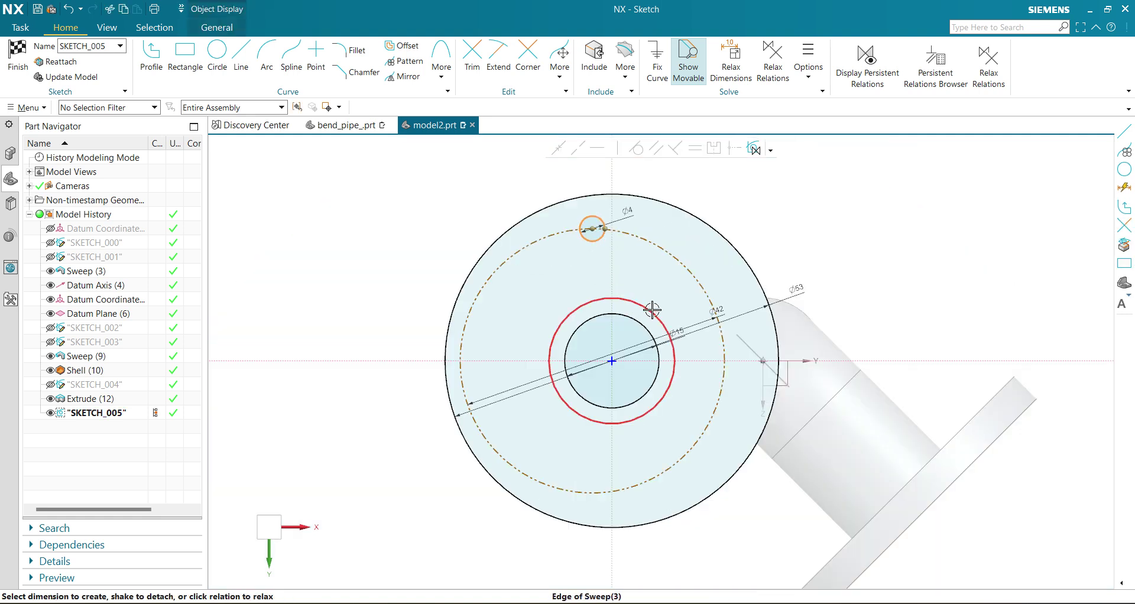
Make the 42 mm reference circle coincident with the 15 mm circle, accepting the solution that moves the stationary curve.
click(680, 255)
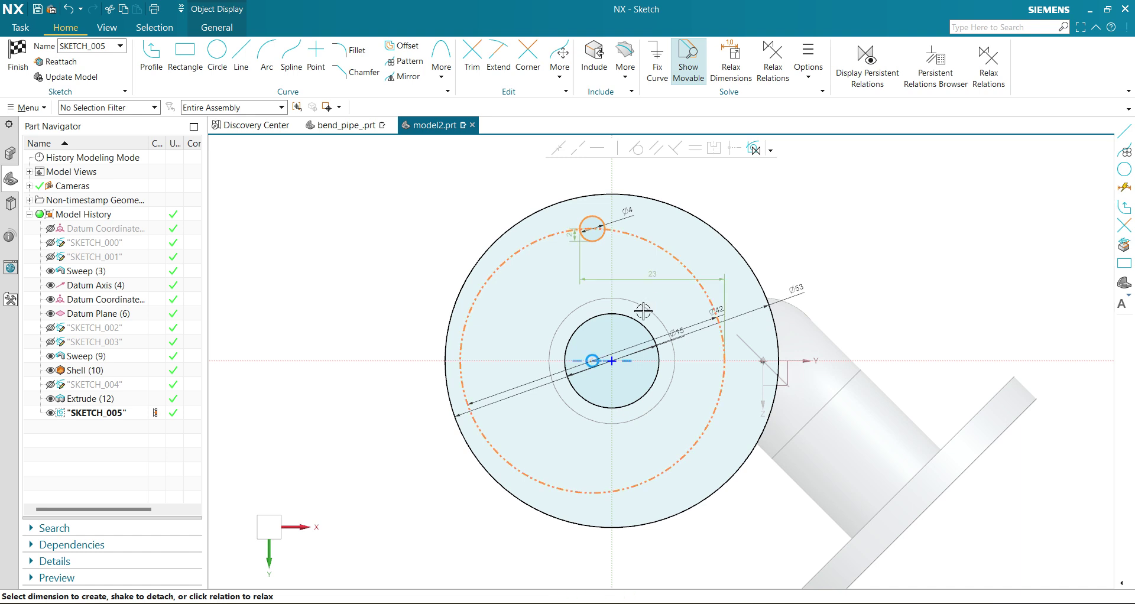
click(636, 315)
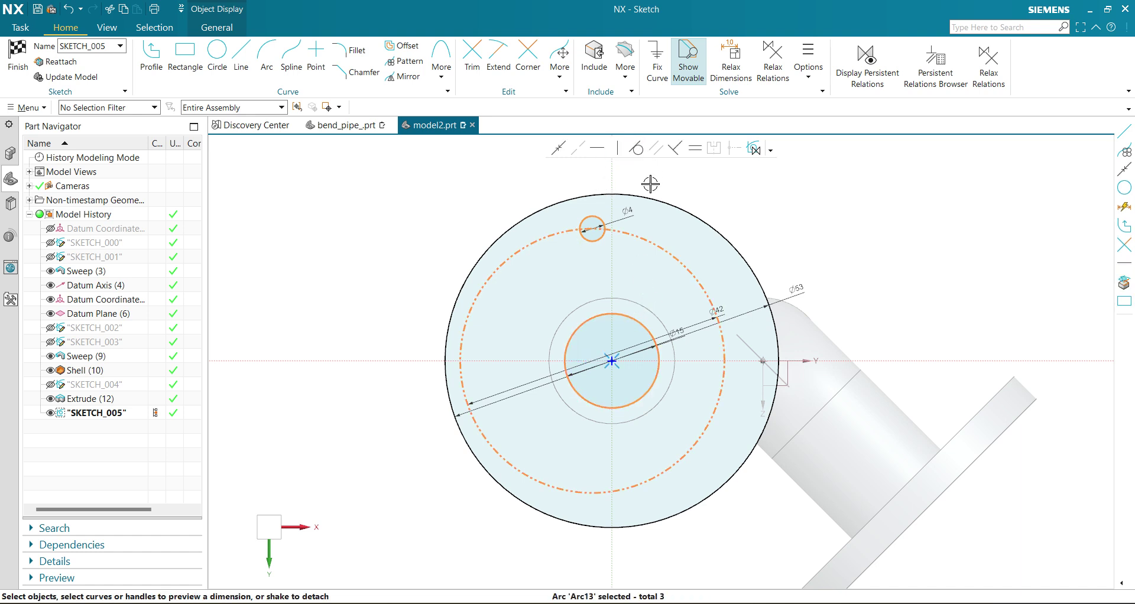
click(637, 321)
click(662, 242)
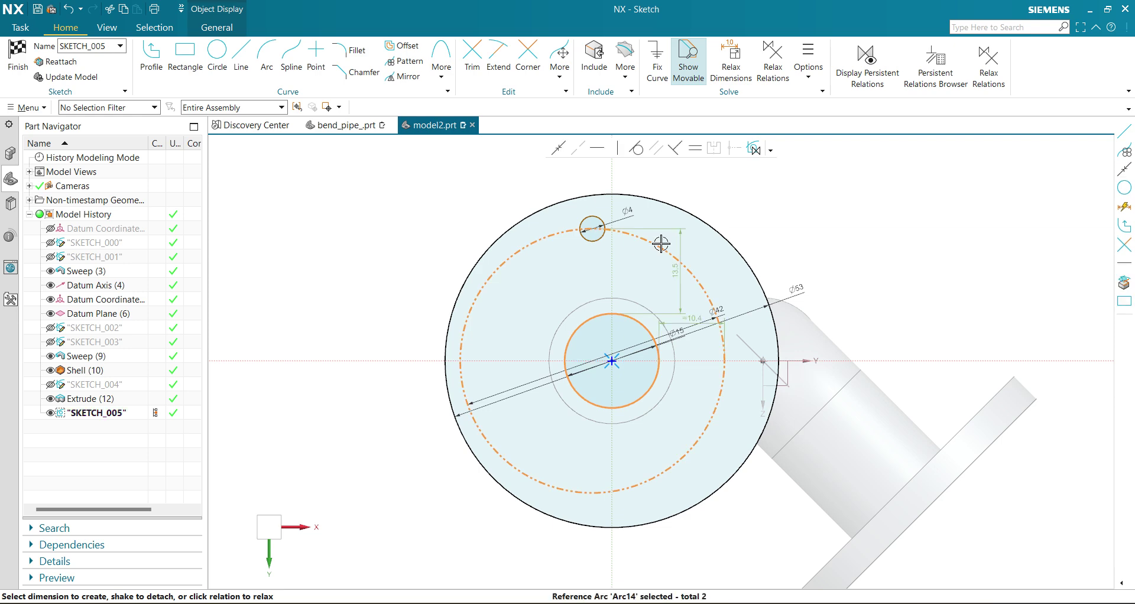
click(559, 148)
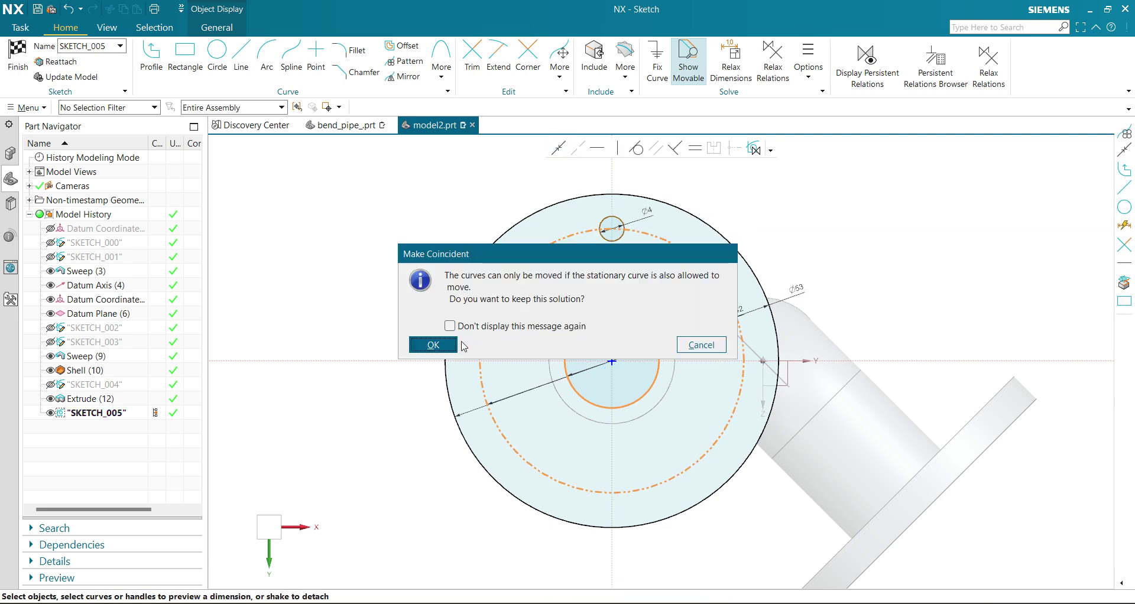
click(434, 345)
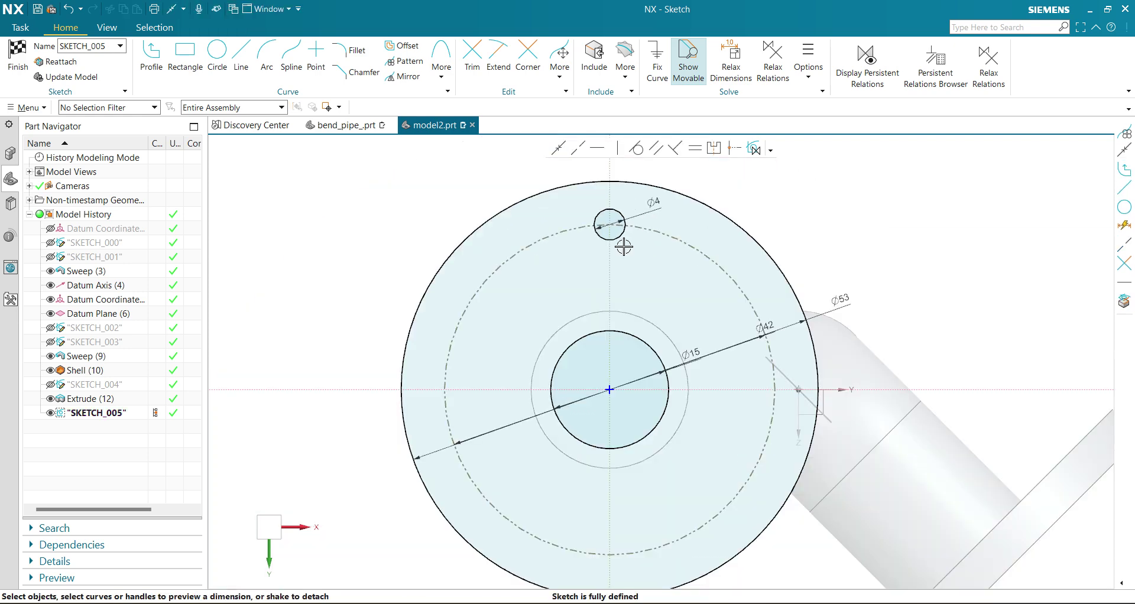
Pattern the 4 mm hole circle circularly about the 15 mm circle's centre, with count 4 and a 90° pitch angle.
scroll(627, 244, up, 3)
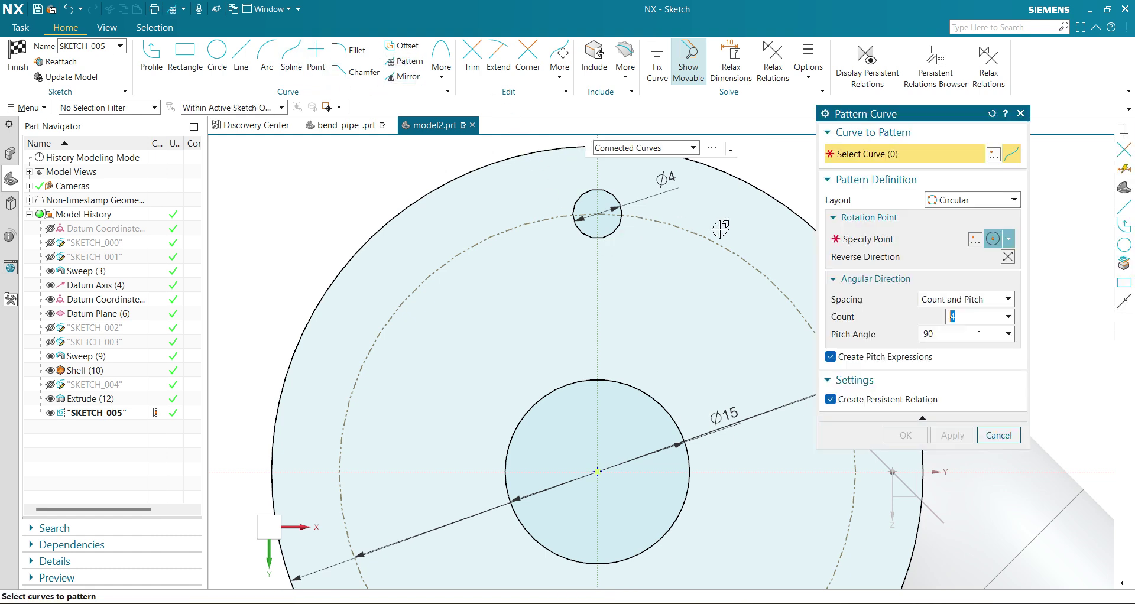
click(617, 231)
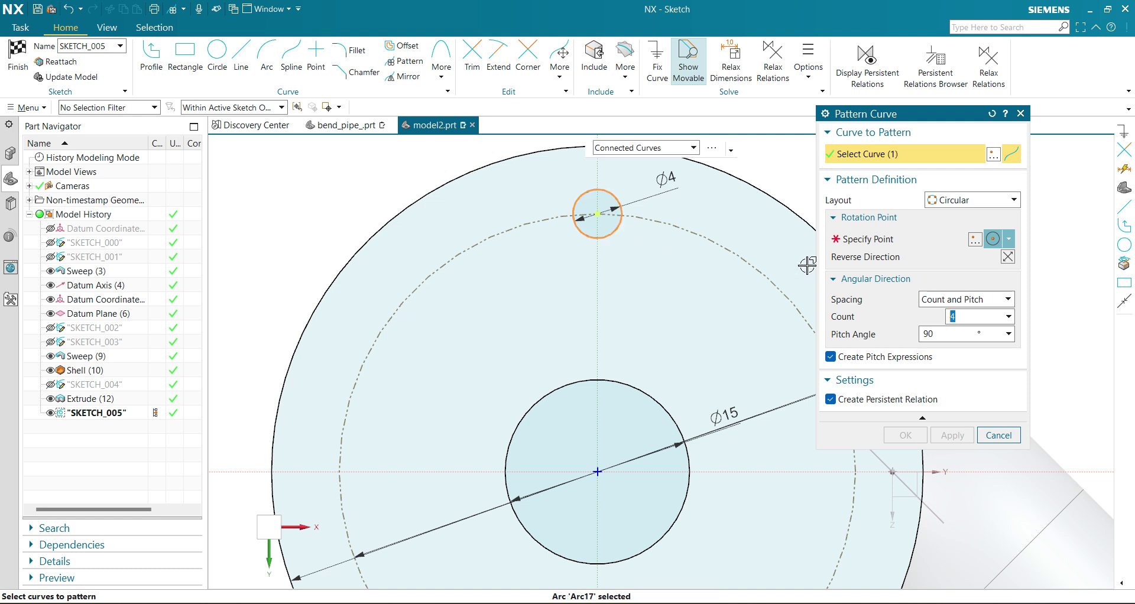
click(1009, 240)
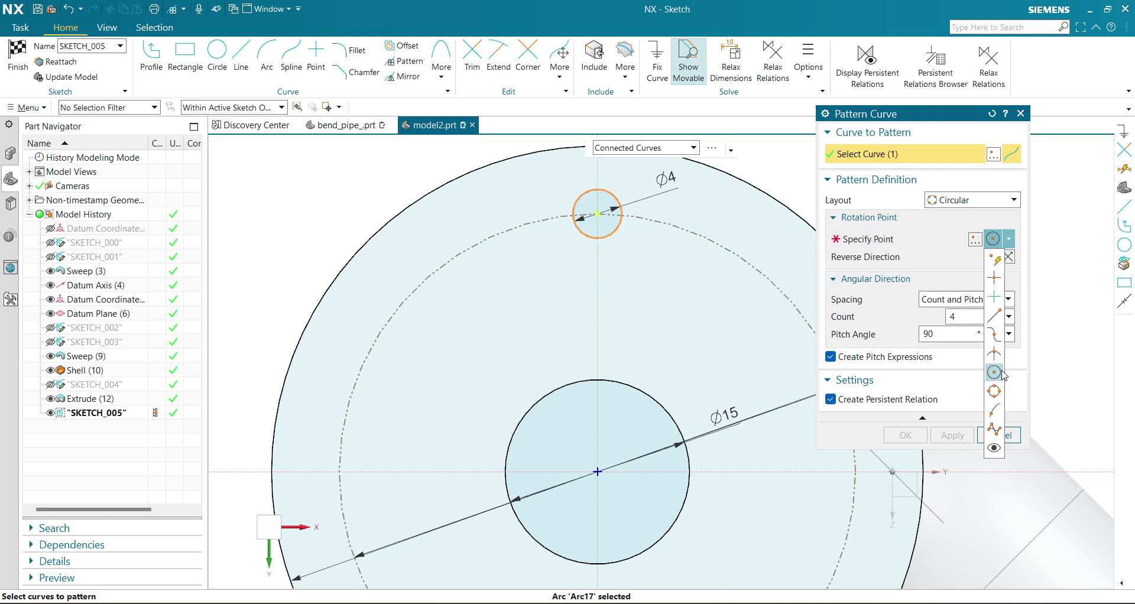
click(1002, 372)
click(616, 384)
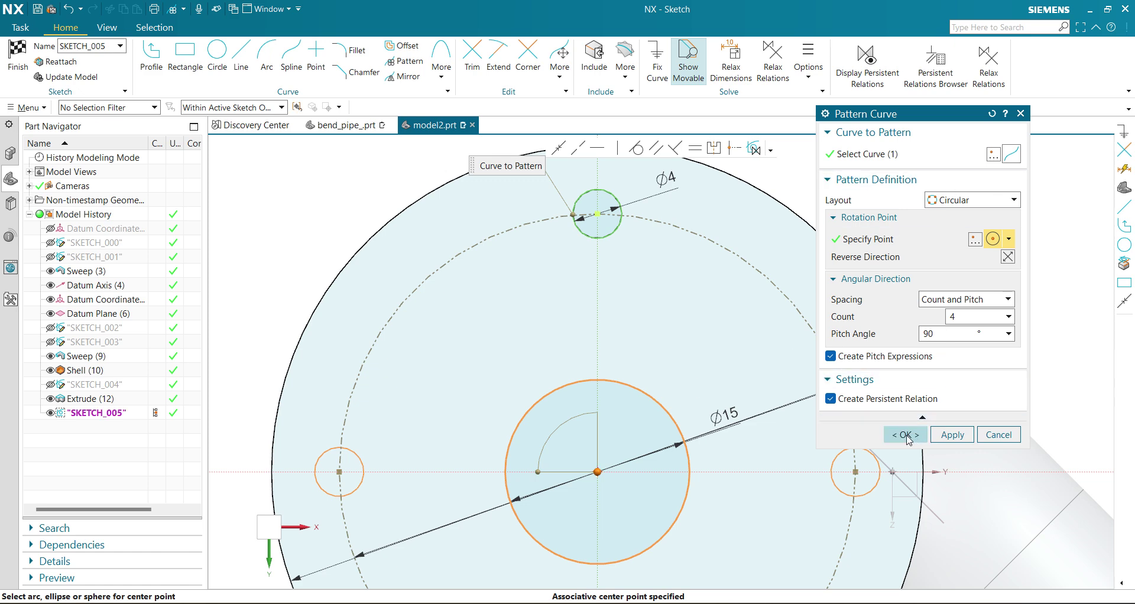
click(905, 435)
scroll(667, 297, down, 2)
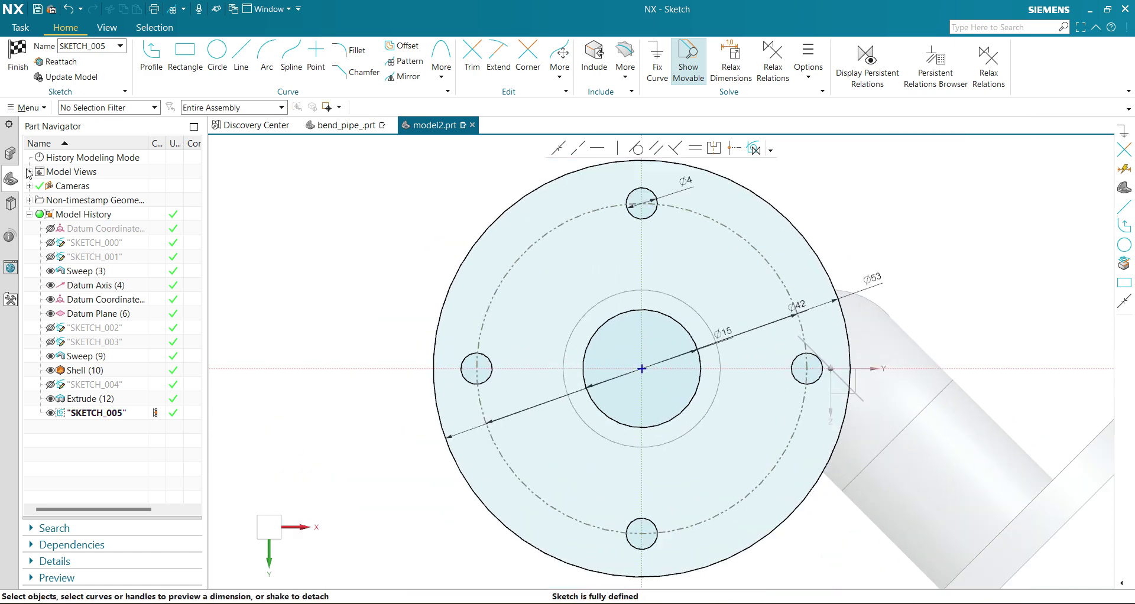
Finish the flange sketch and extrude it 5 mm along the straight leg, united with the pipe body.
click(18, 56)
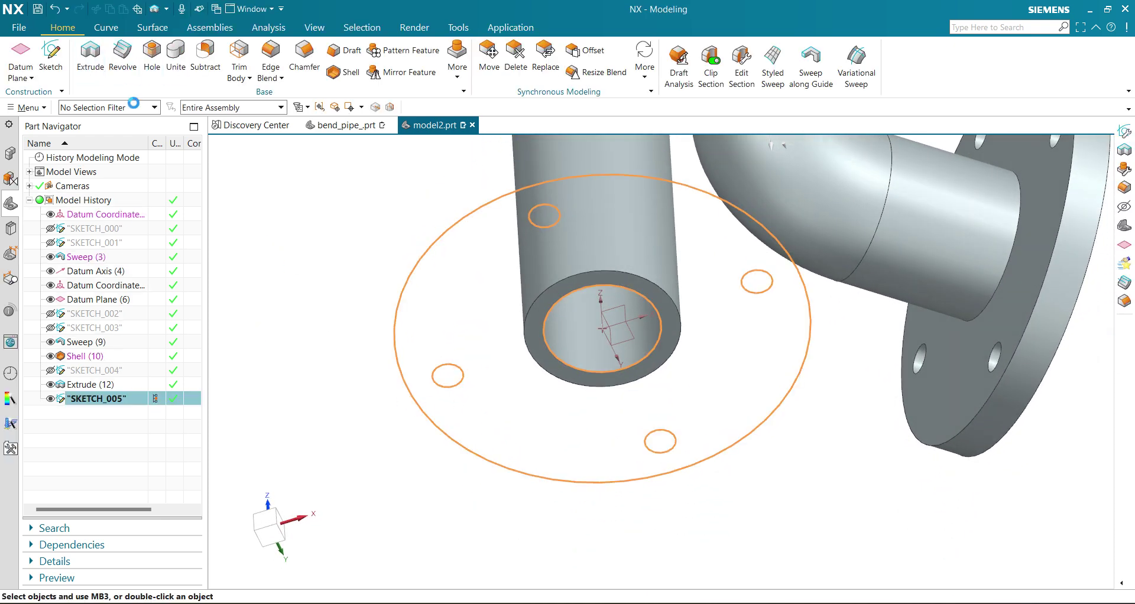
click(90, 54)
click(981, 201)
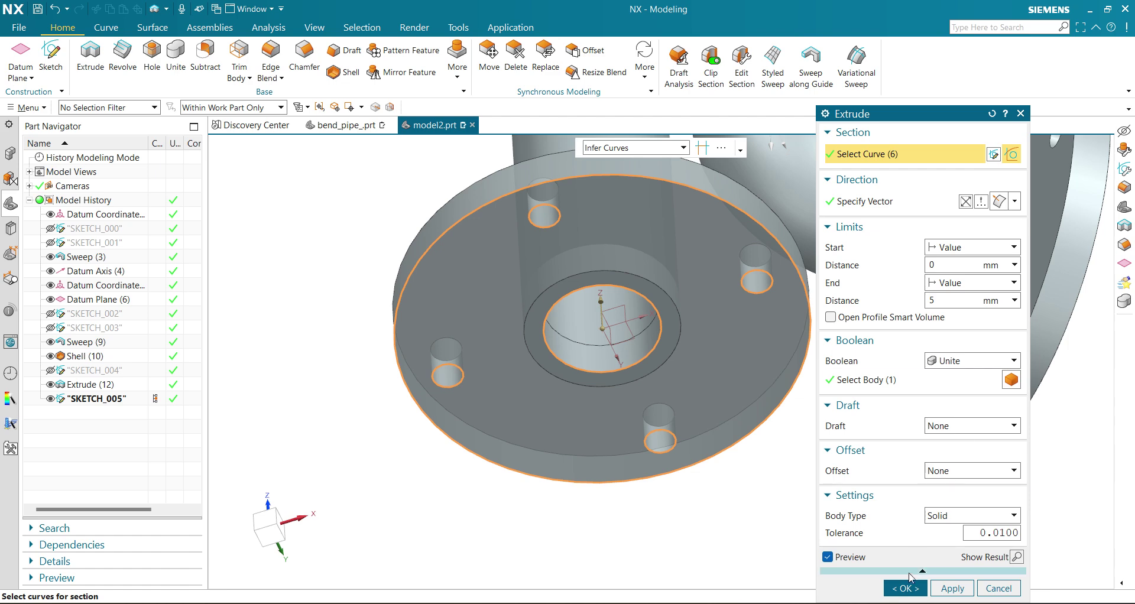
click(909, 588)
key(ctrl+f)
middle_drag(698, 408, 733, 423)
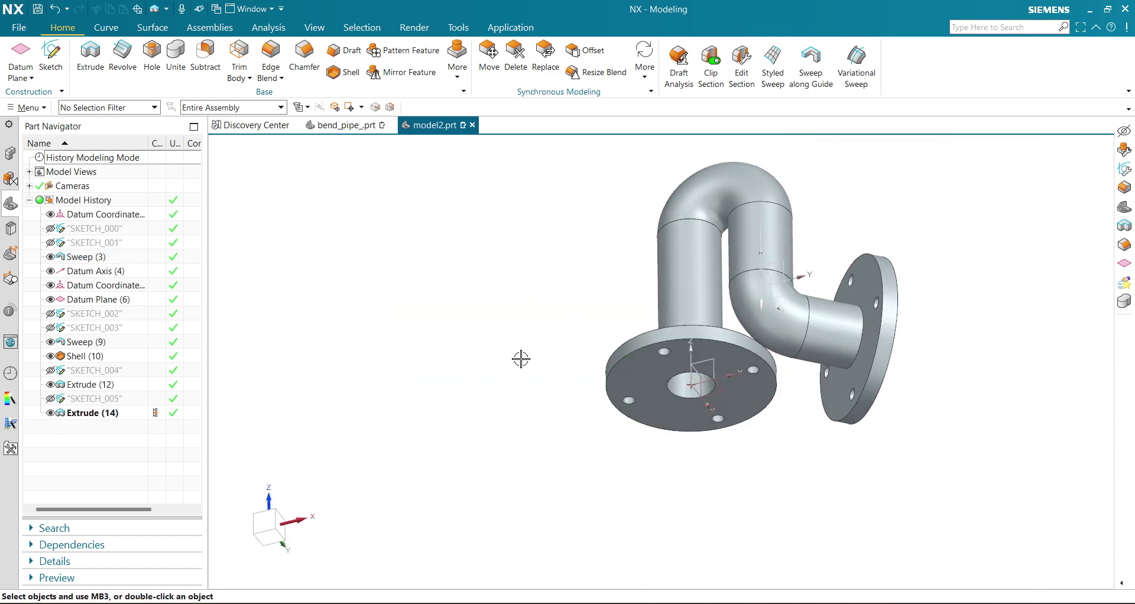
middle_drag(522, 357, 471, 475)
middle_drag(704, 435, 512, 426)
scroll(816, 367, up, 4)
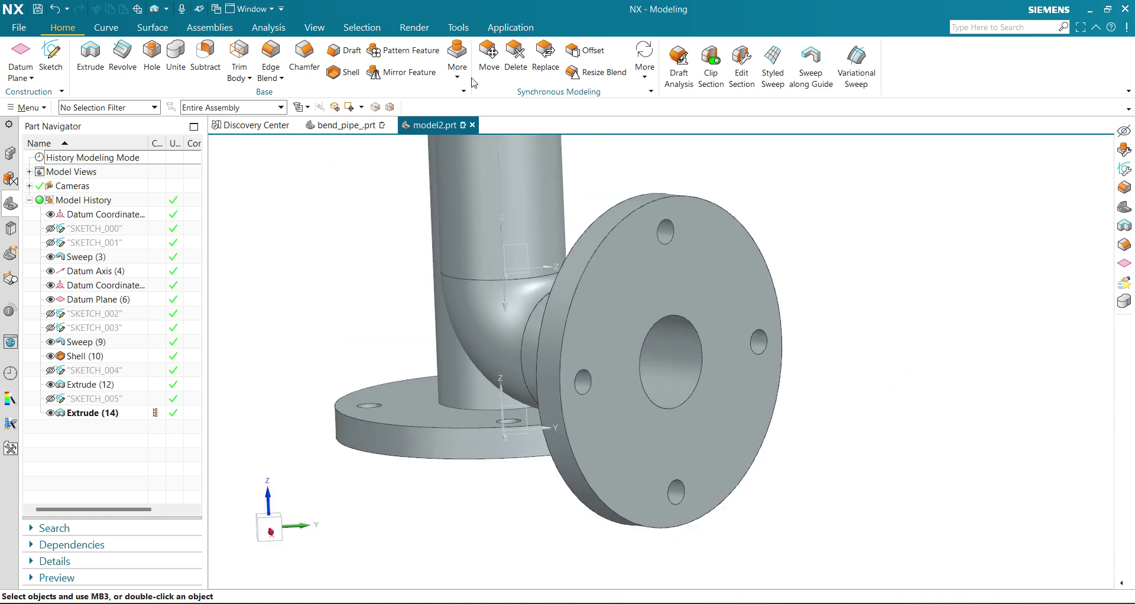
click(304, 56)
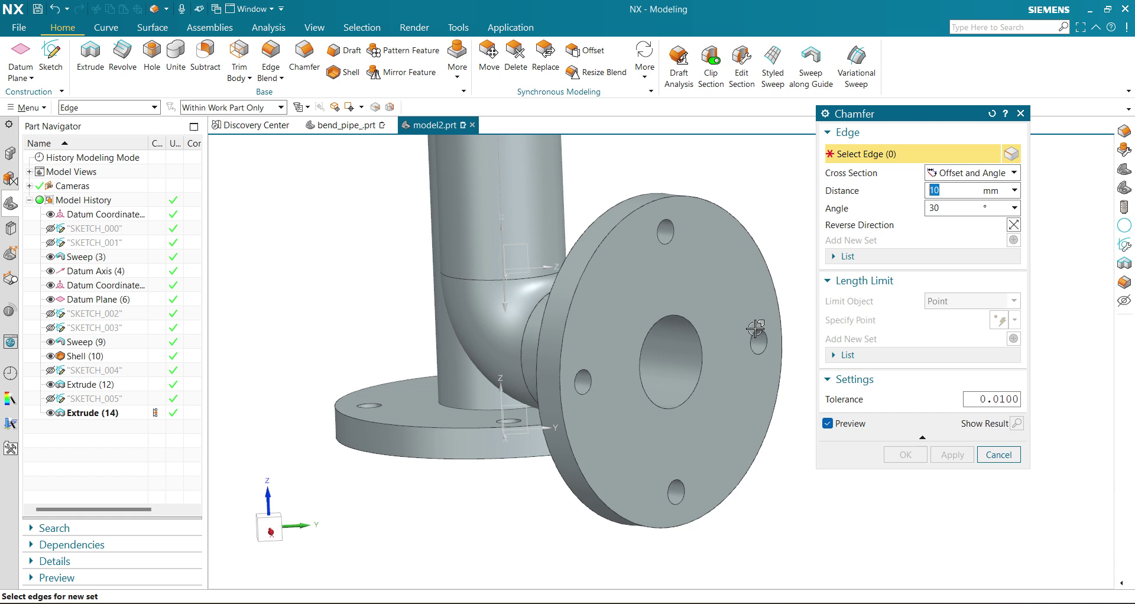
click(679, 318)
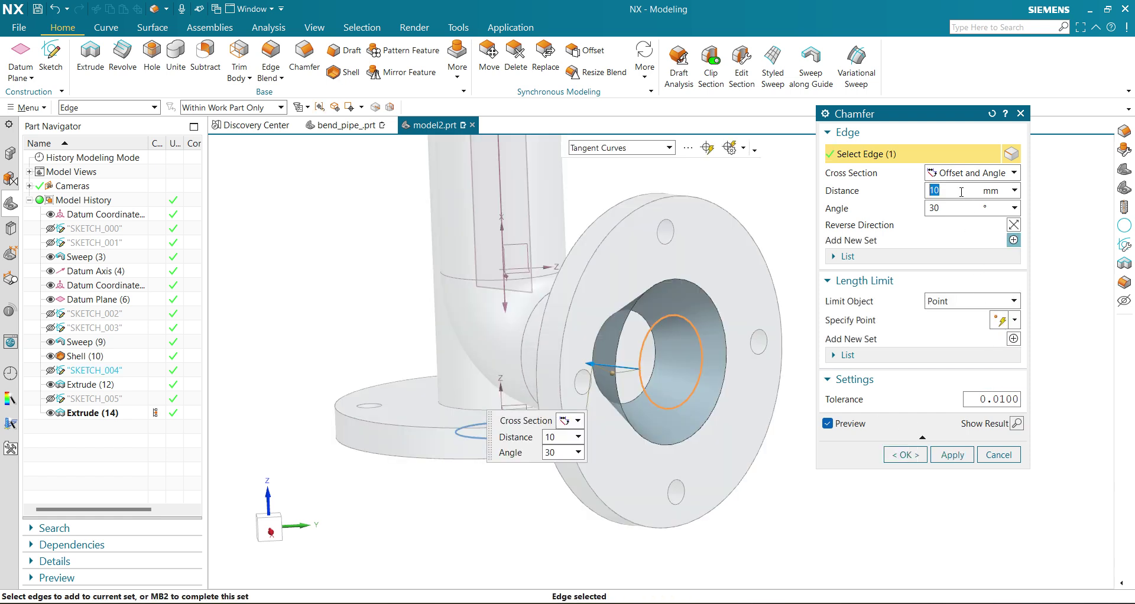
middle_drag(613, 403, 638, 402)
click(998, 454)
Chamfer the outer edge where the elbow pipe meets its flange, using a 5 mm distance and 30° angle.
middle_drag(765, 473, 826, 491)
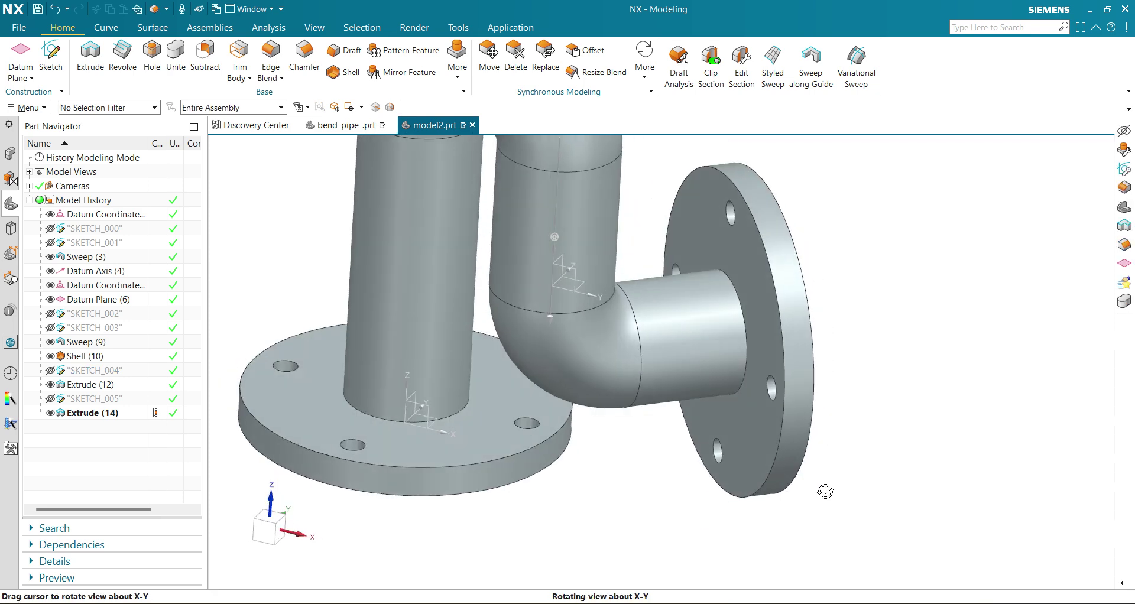
click(305, 56)
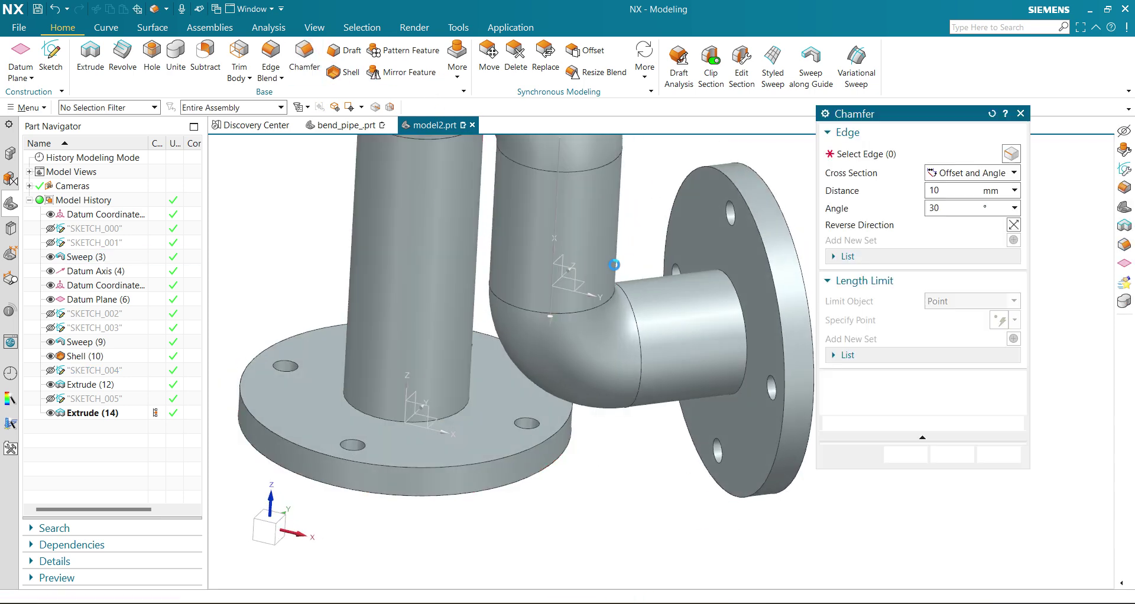
click(726, 284)
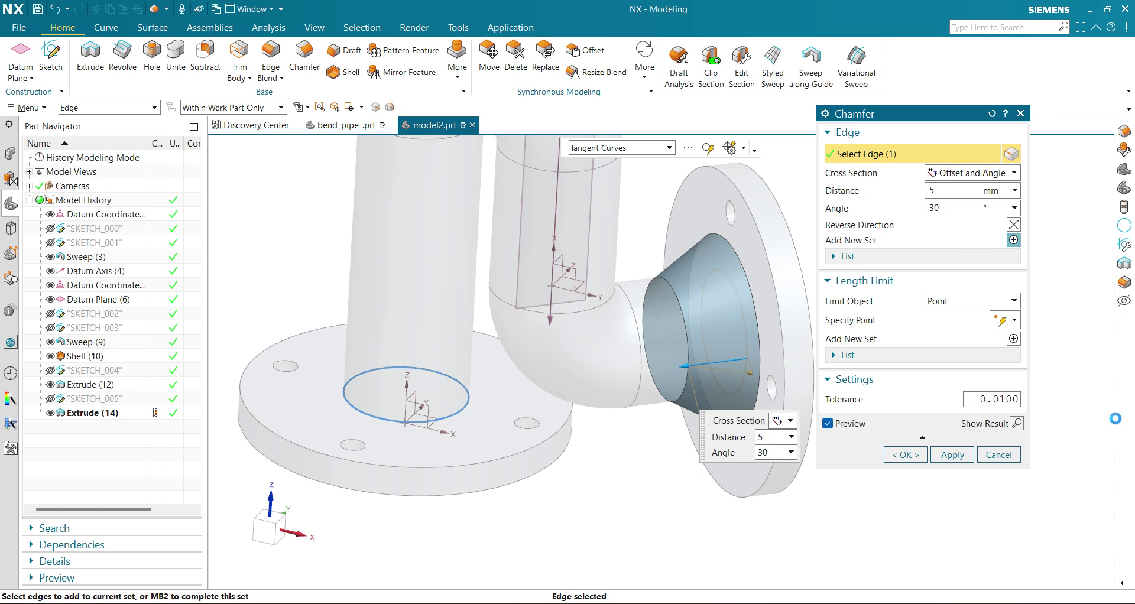
click(1015, 240)
middle_drag(570, 463, 702, 401)
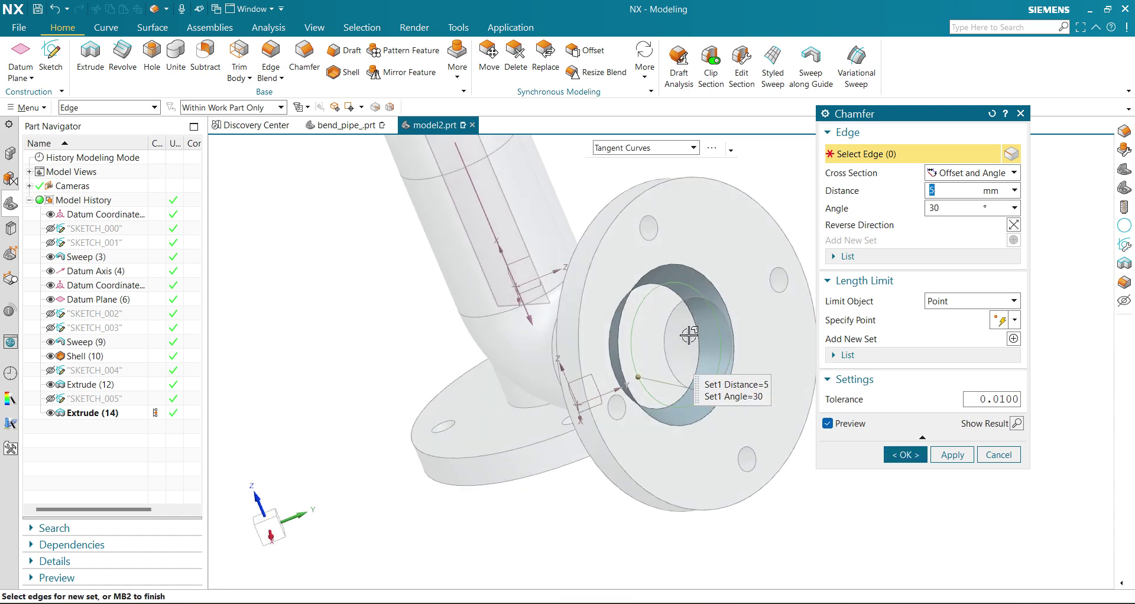
middle_drag(689, 334, 744, 346)
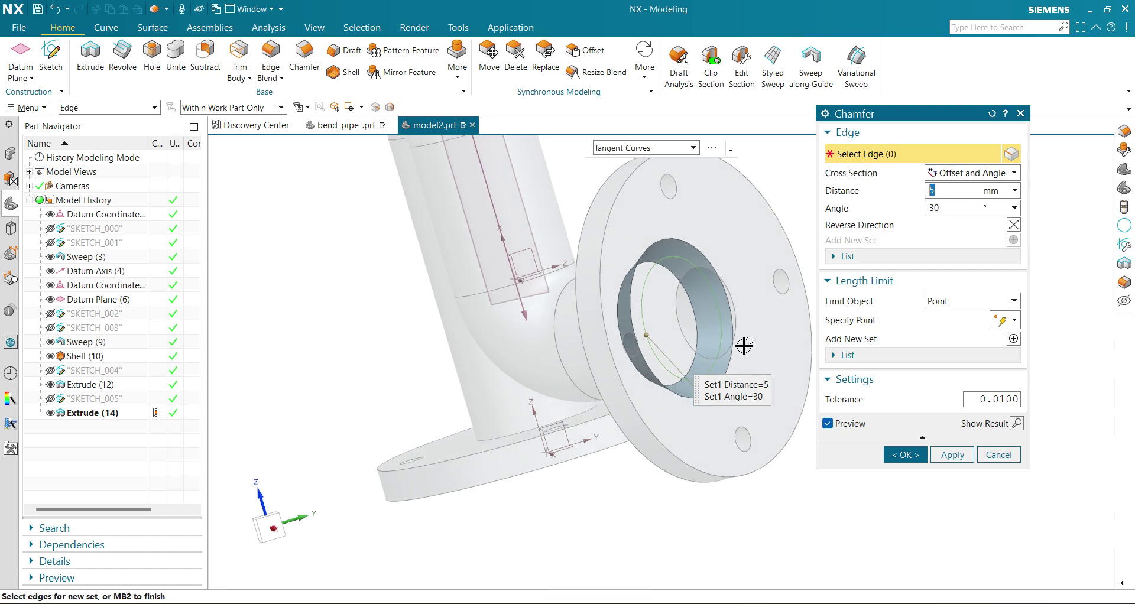
scroll(745, 345, up, 3)
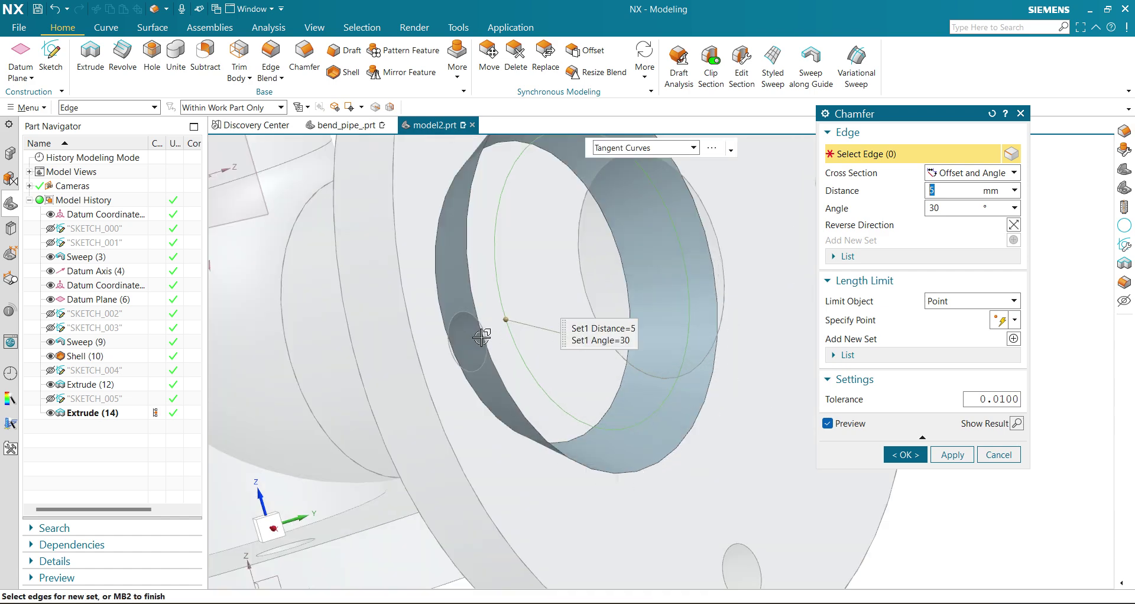
click(904, 454)
scroll(730, 337, down, 5)
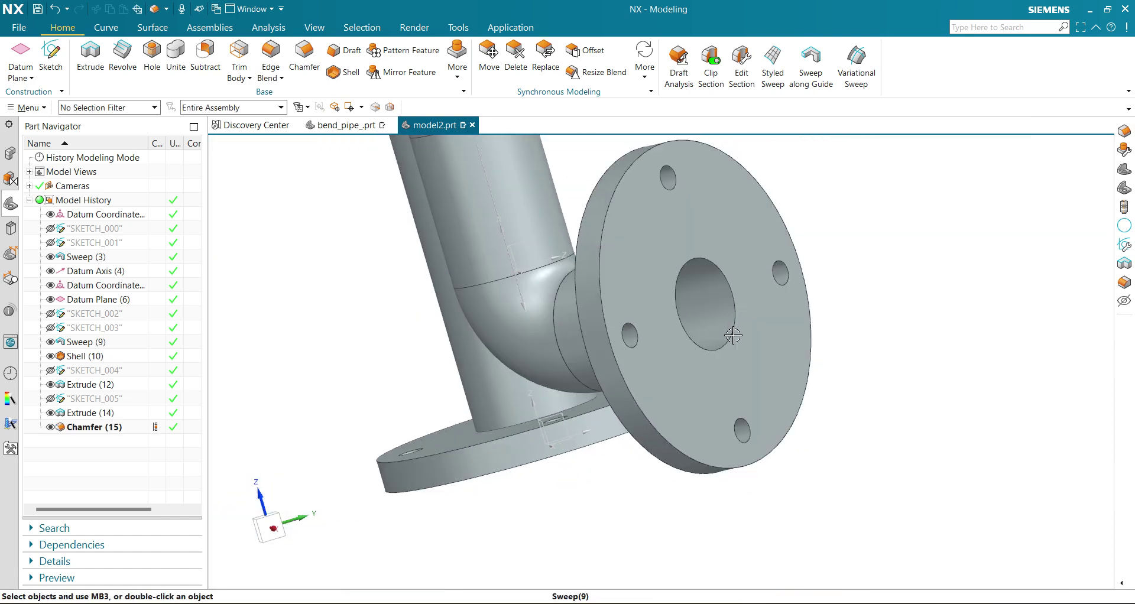
Chamfer the bore edge on the elbow flange's outer face with a 10 mm distance and 30° angle, reversing the direction.
middle_drag(729, 337, 752, 353)
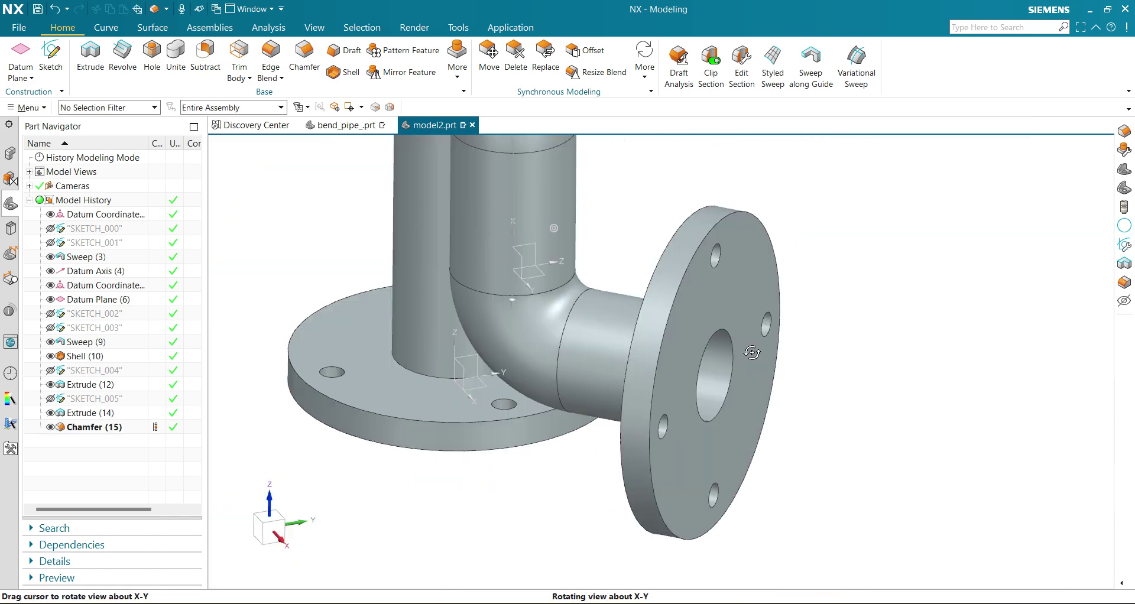
click(304, 56)
click(726, 344)
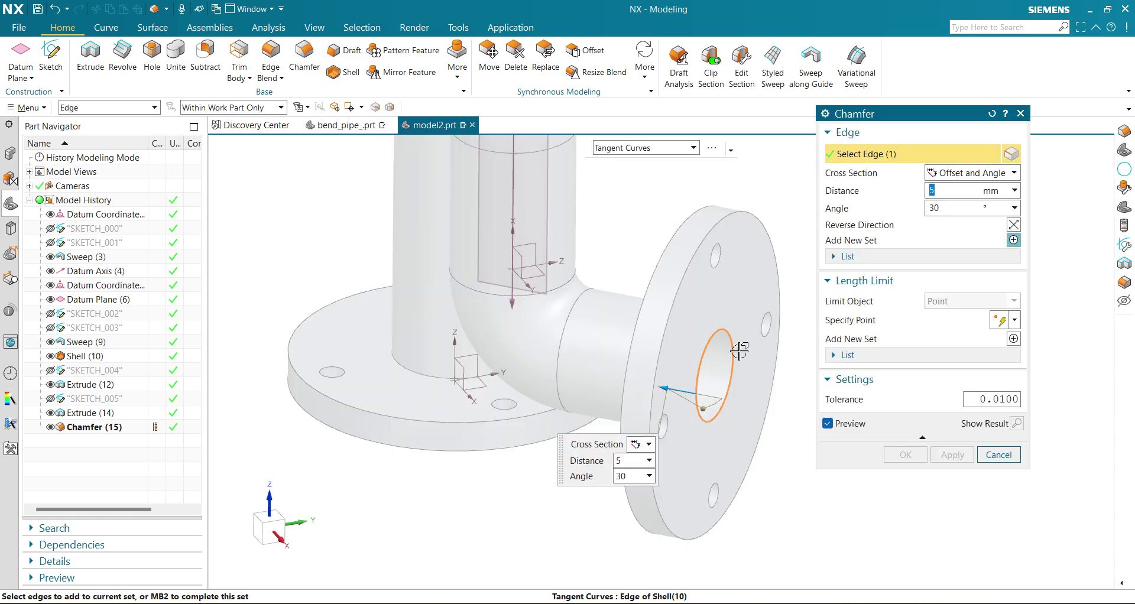
click(1013, 224)
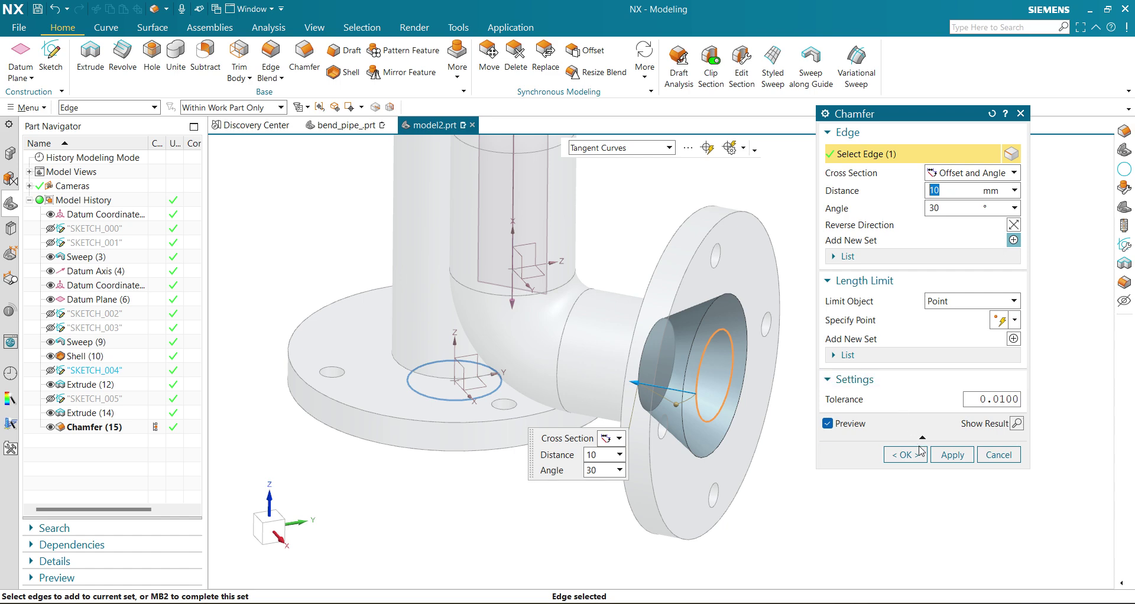
click(903, 457)
Chamfer the edge where the straight leg meets its flange, 10 mm at 30°, with the direction reversed up the leg.
middle_drag(819, 456, 742, 401)
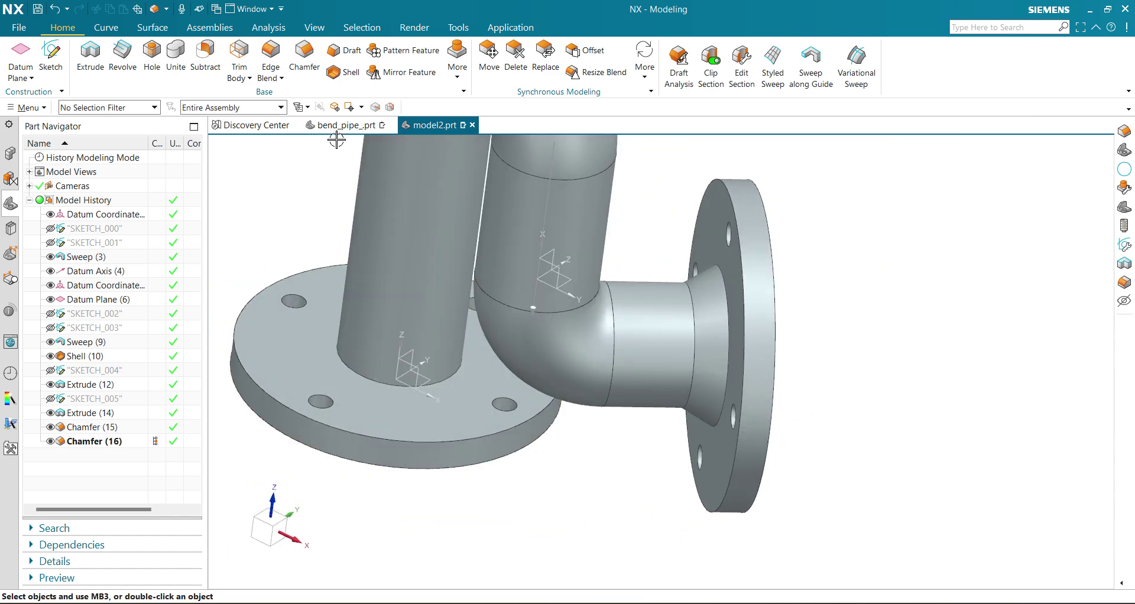
click(309, 59)
click(344, 360)
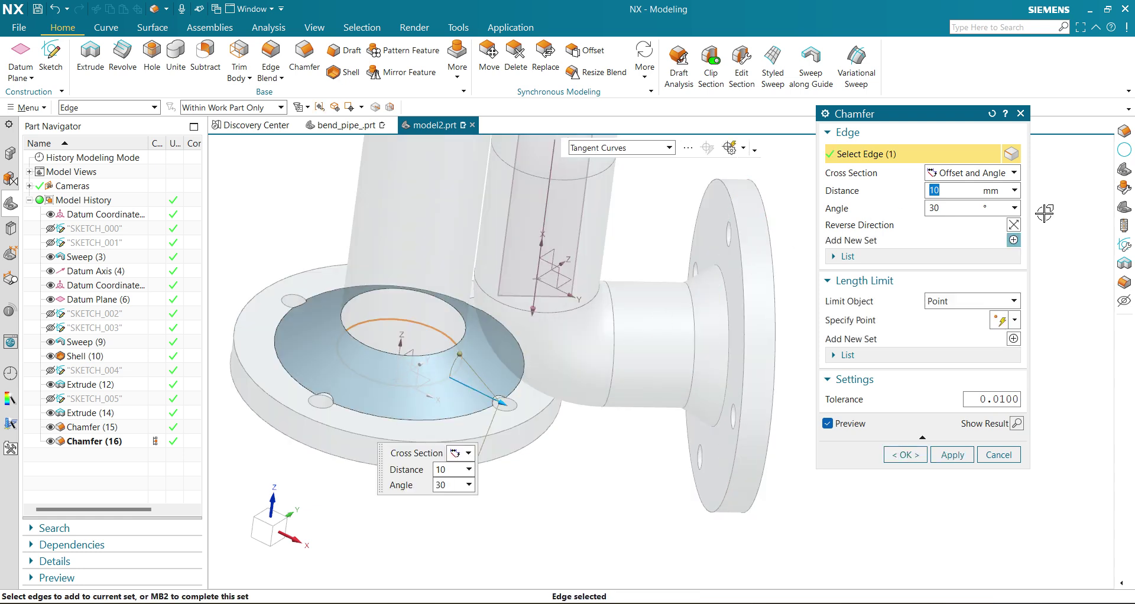
click(1012, 226)
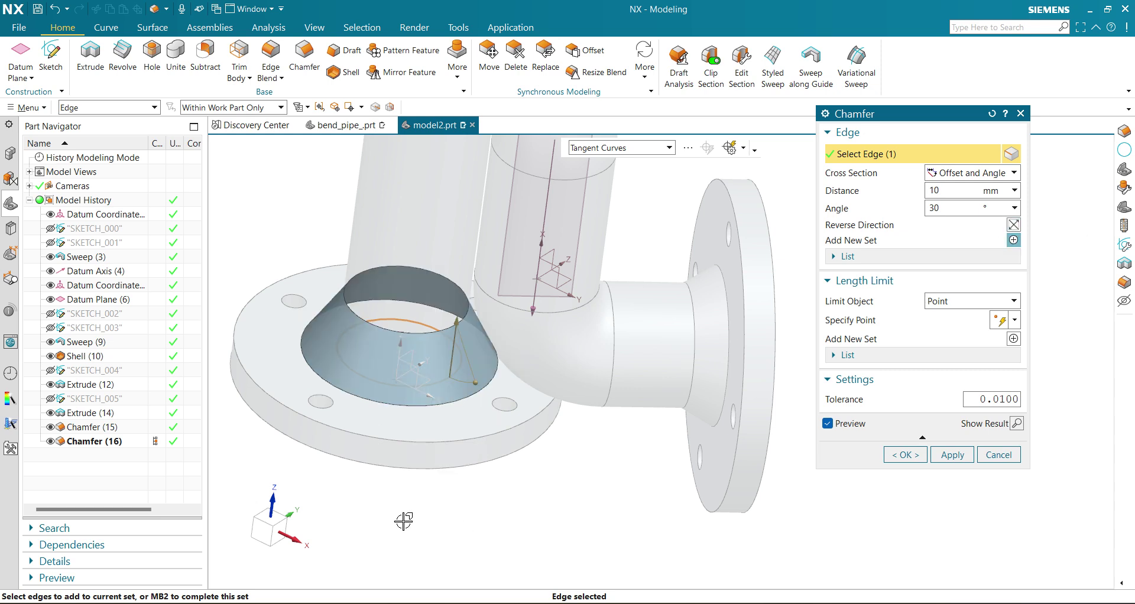
click(905, 456)
Set the distance of the chamfer between the straight leg and its flange to 5 mm.
middle_drag(516, 460, 497, 431)
double_click(452, 355)
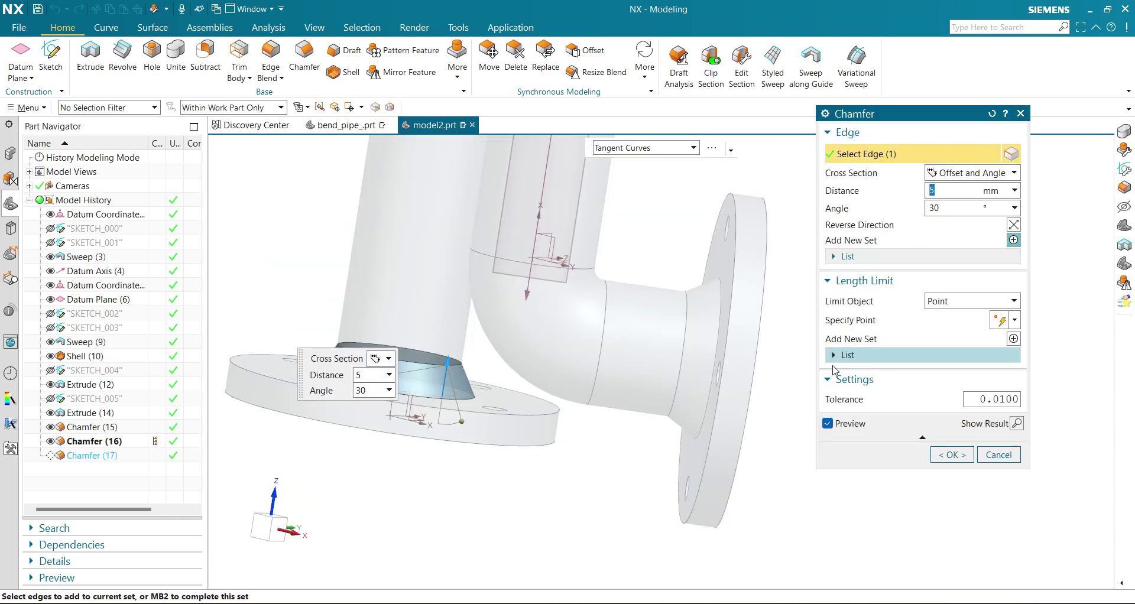
click(952, 454)
Chamfer the bore edge on the underside of the straight leg's flange with a 10 mm distance and 30° angle.
middle_drag(589, 489, 577, 434)
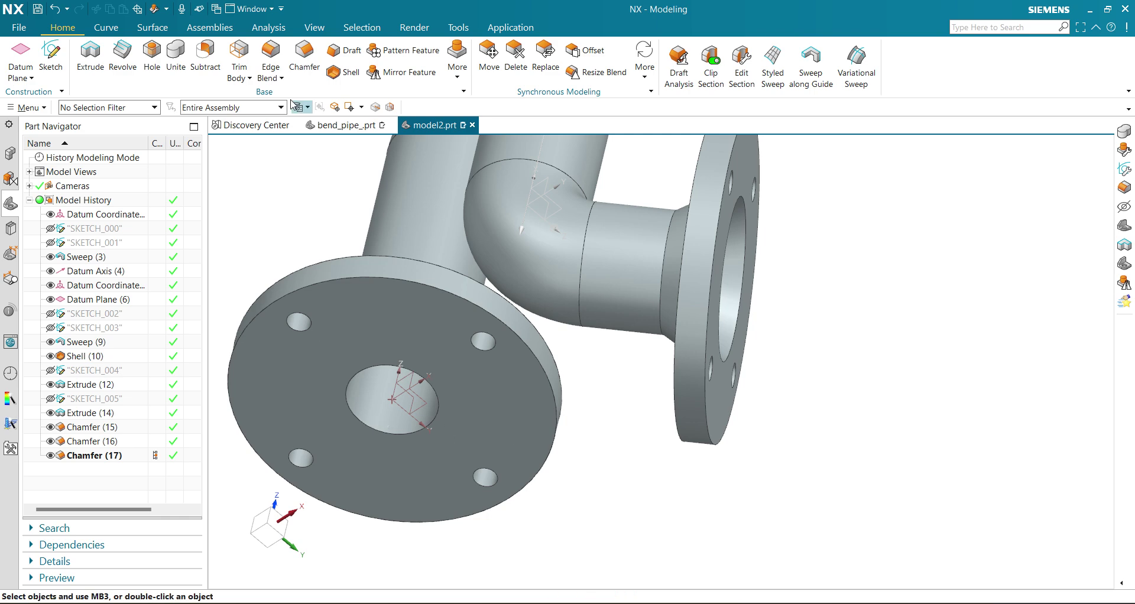
key(ctrl+shift+c)
click(375, 421)
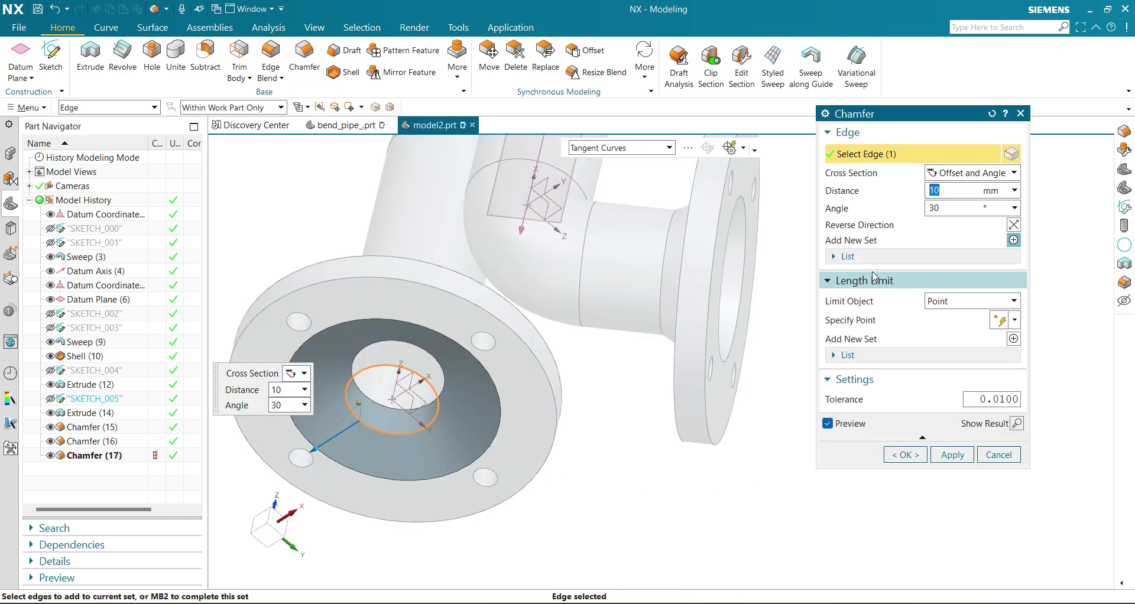
click(901, 457)
Create a sketch on the Front principal plane through the pipe.
middle_drag(641, 449, 160, 415)
key(ctrl+f)
middle_drag(708, 437, 627, 408)
click(51, 56)
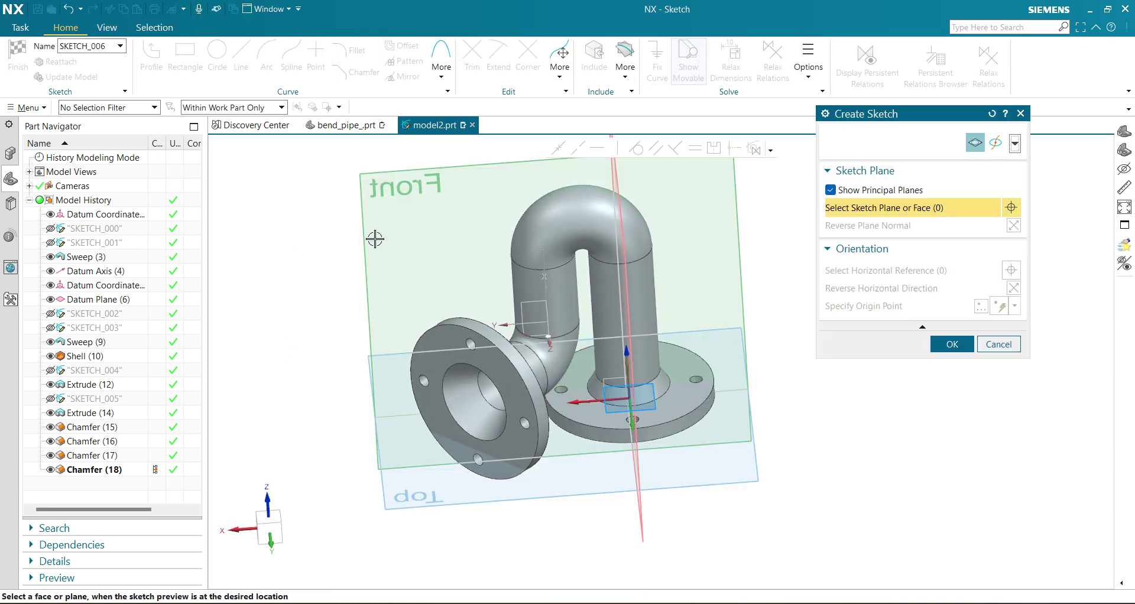
click(363, 245)
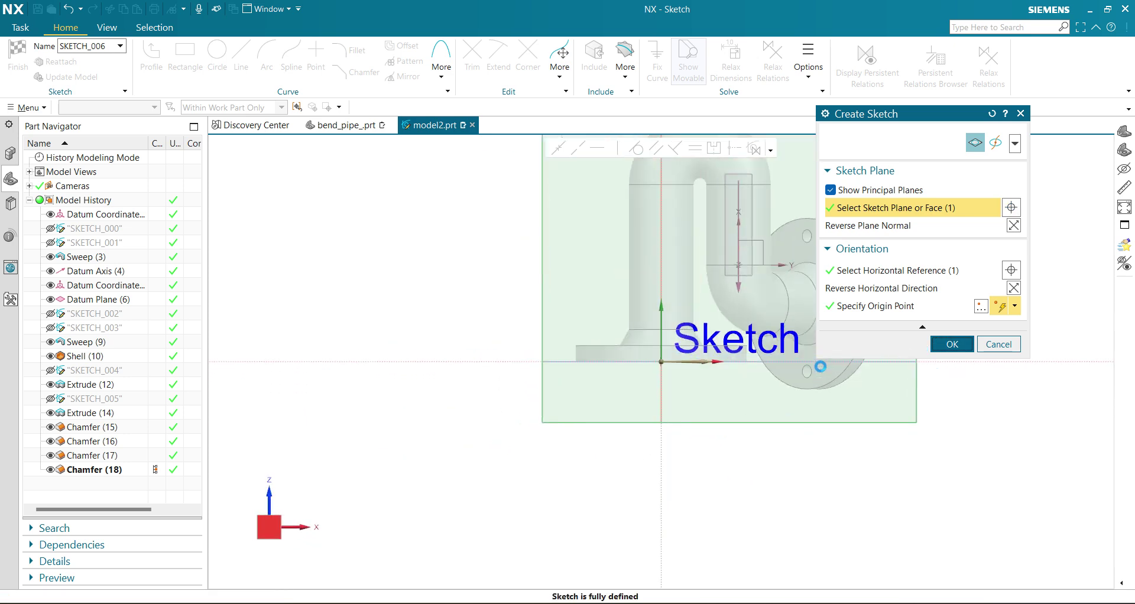
scroll(618, 203, up, 2)
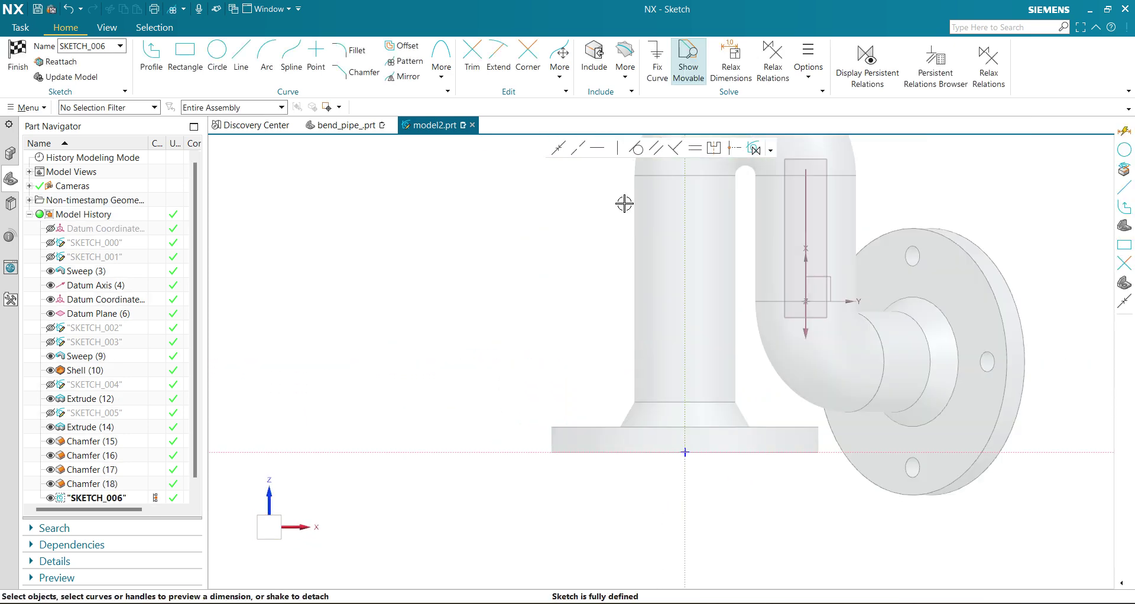
Draw two concentric circles on the straight leg's centreline about 35 mm above the flange's base, the inner one about 4 mm in diameter.
click(217, 56)
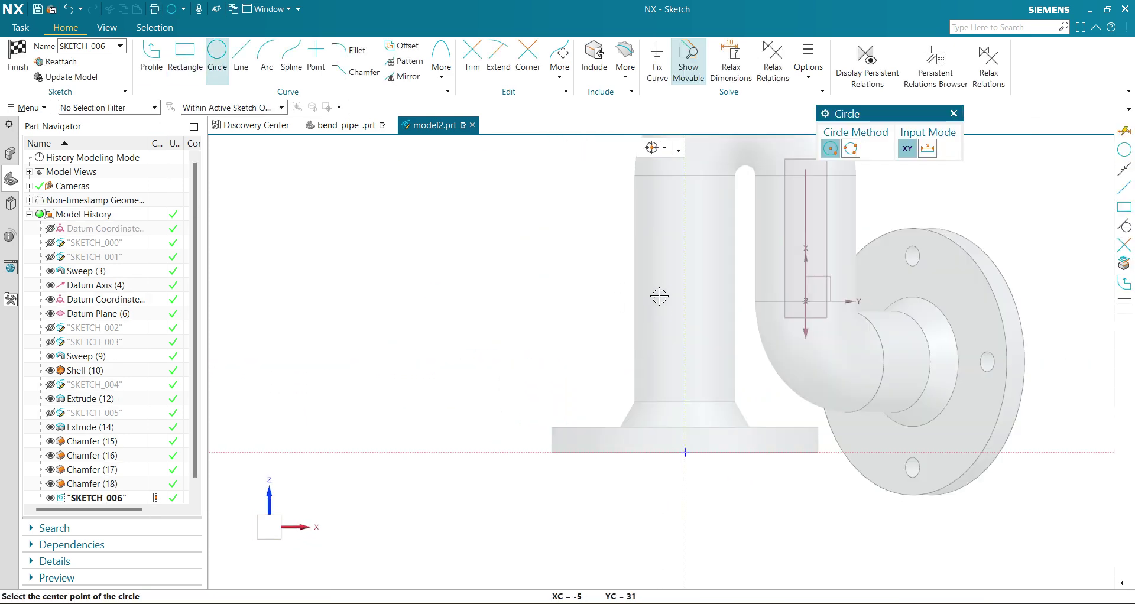
click(686, 277)
click(706, 280)
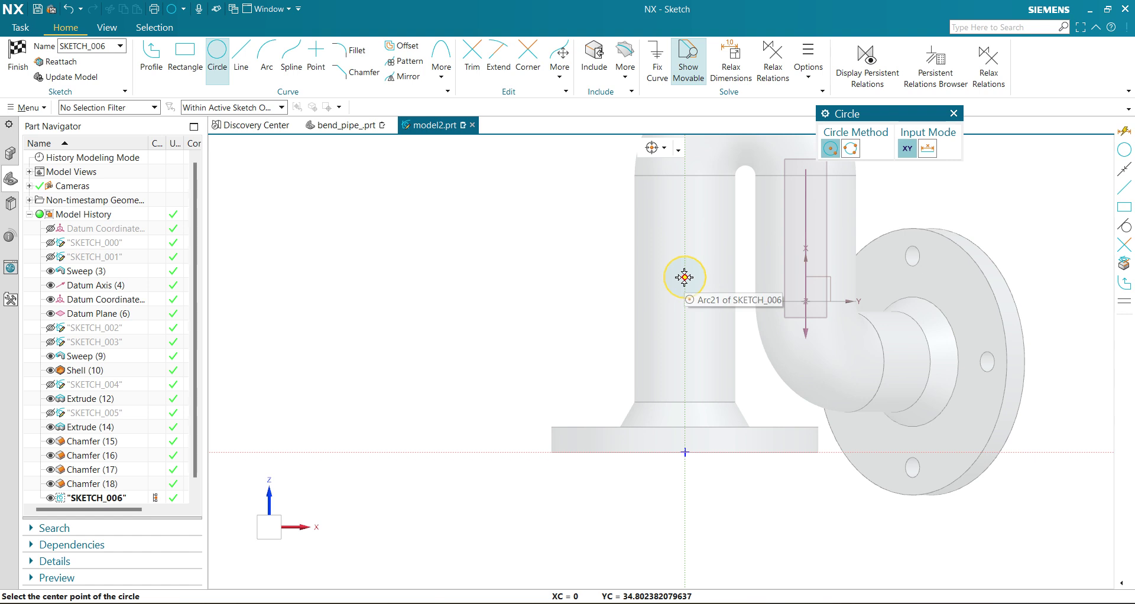
click(687, 281)
click(686, 288)
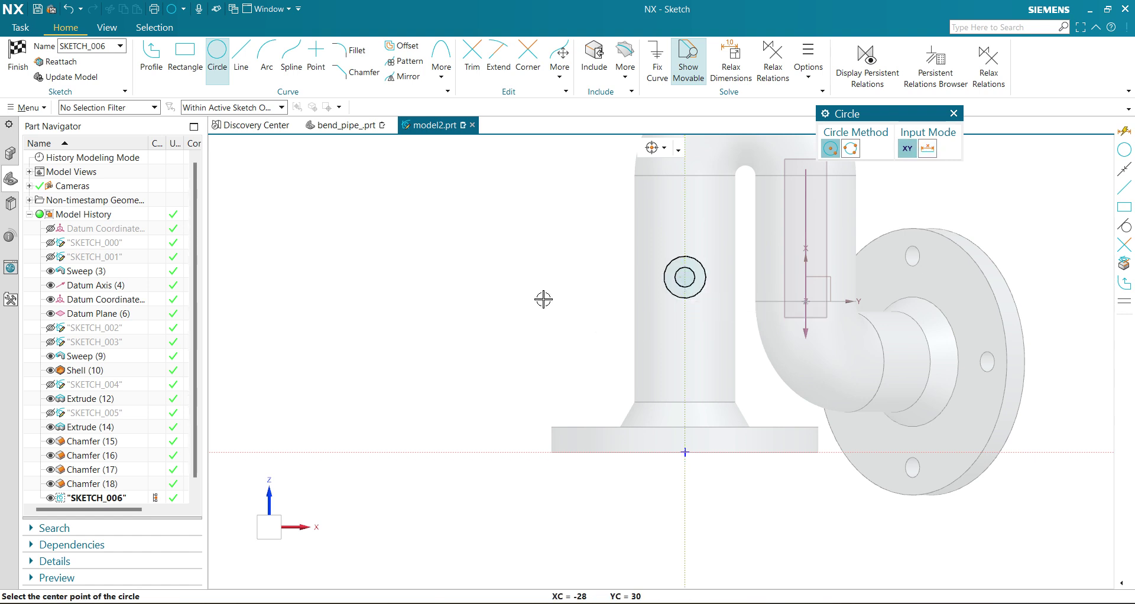
key(Escape)
Dimension the inner circle's lower edge from the horizontal sketch axis at 35 mm, scaling the entire sketch with it.
scroll(624, 317, up, 2)
click(733, 256)
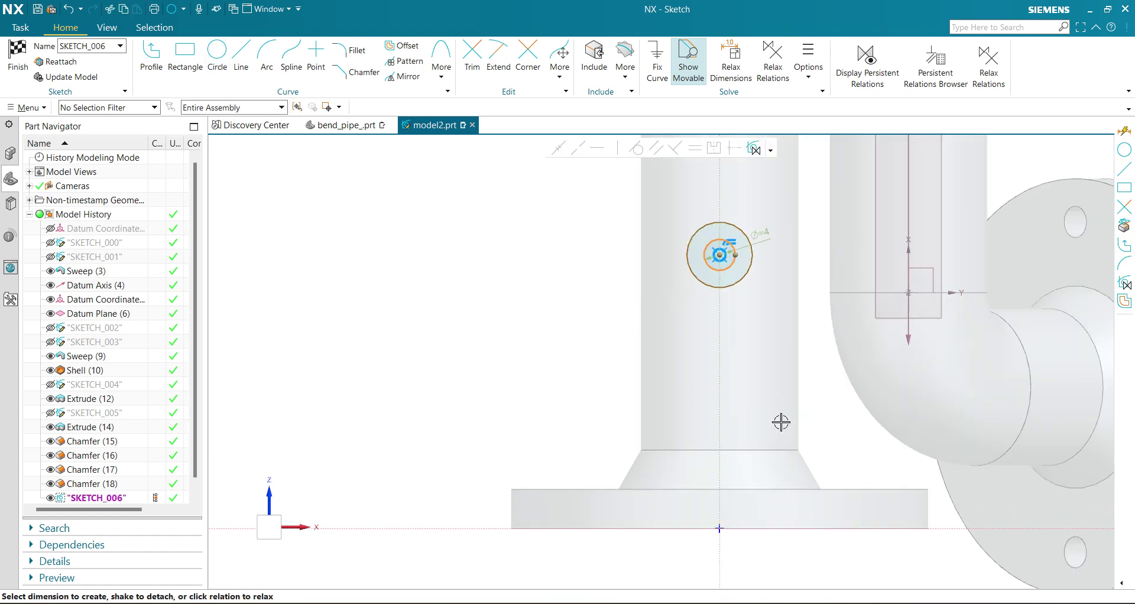
click(471, 528)
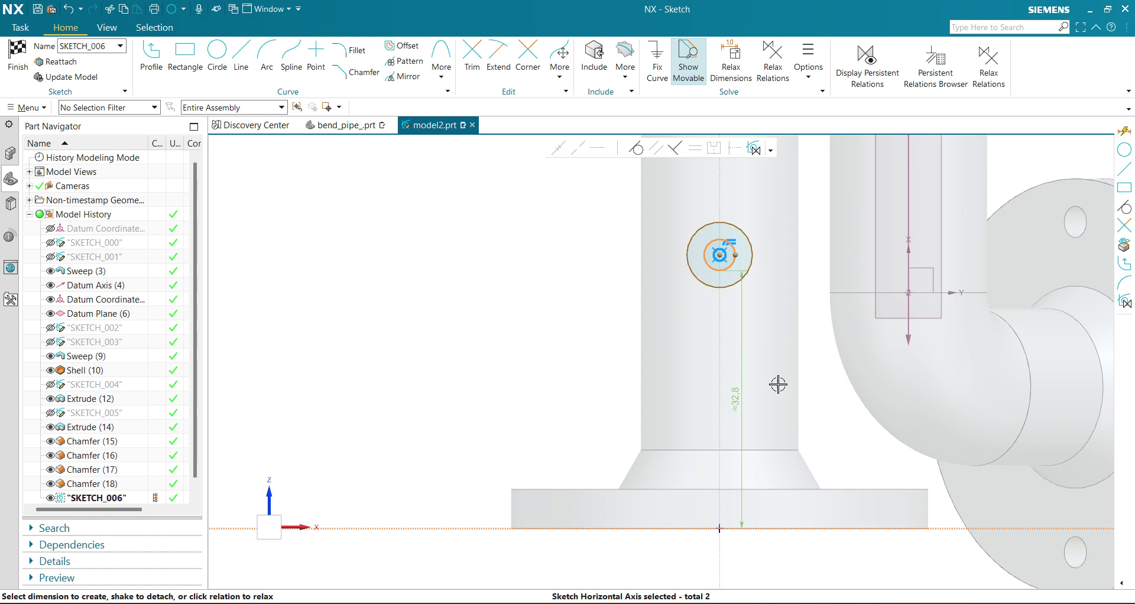
click(735, 398)
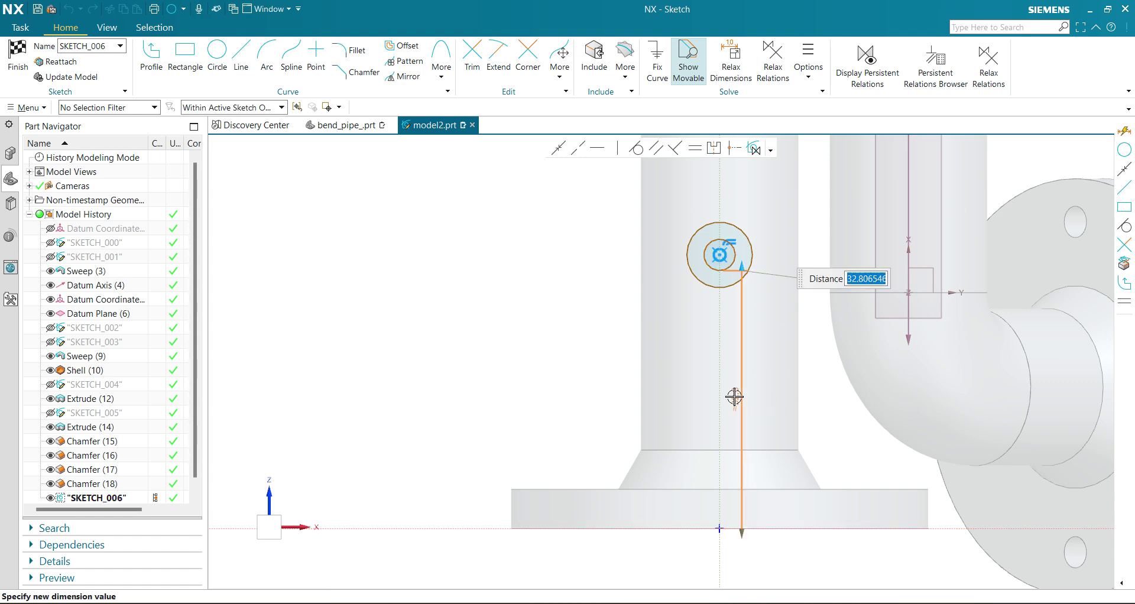
text(35)
key(Return)
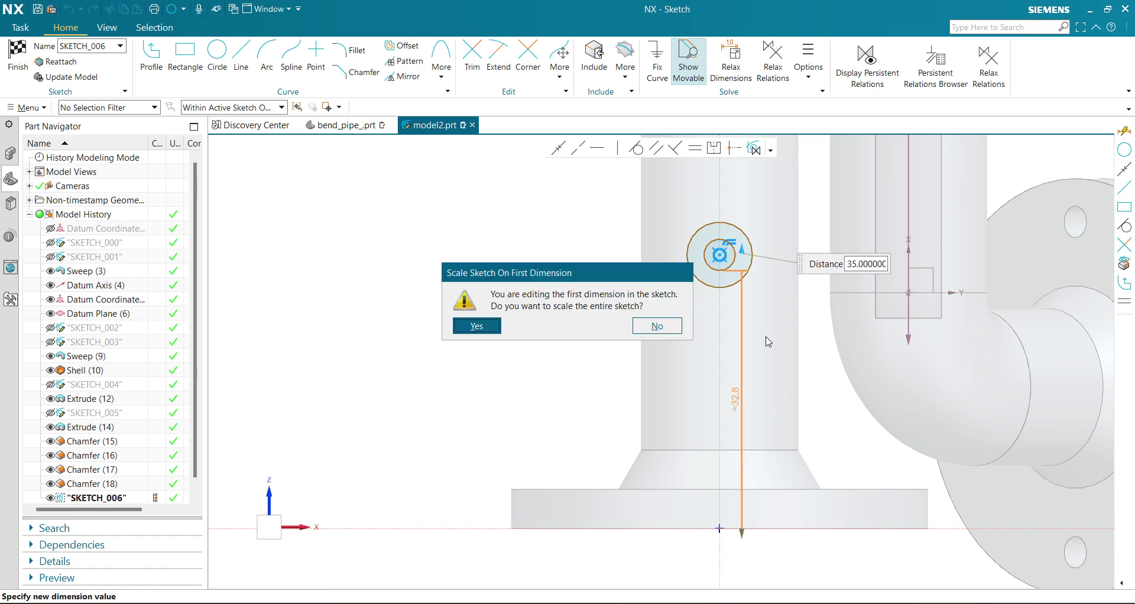
click(477, 327)
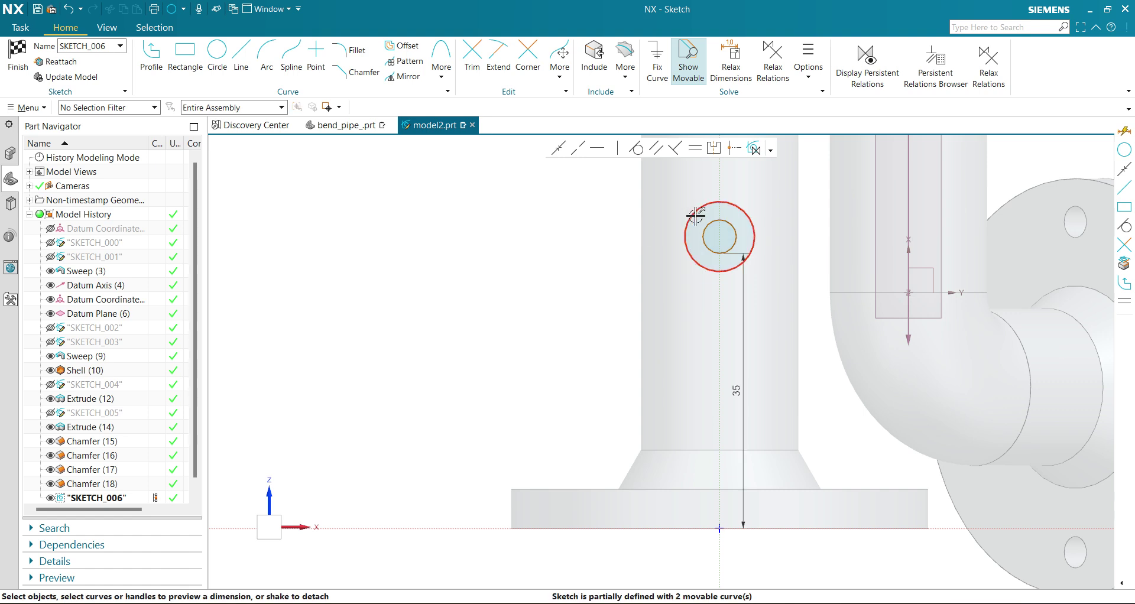
Set the diameter of the outer circle on the straight leg to 5 mm.
click(696, 215)
click(814, 207)
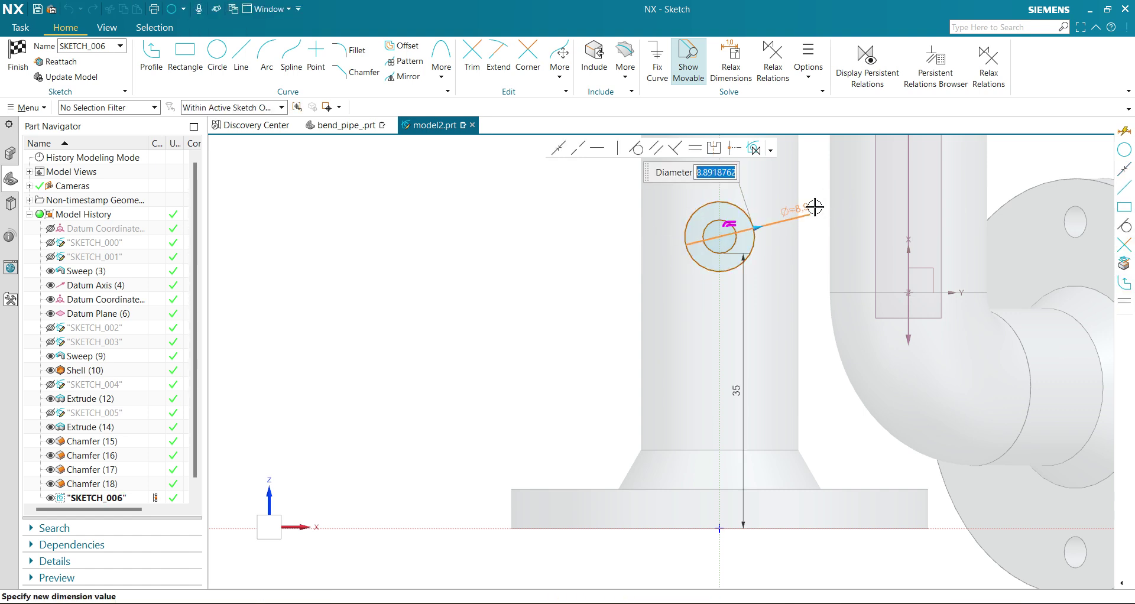
text(5)
scroll(735, 279, up, 3)
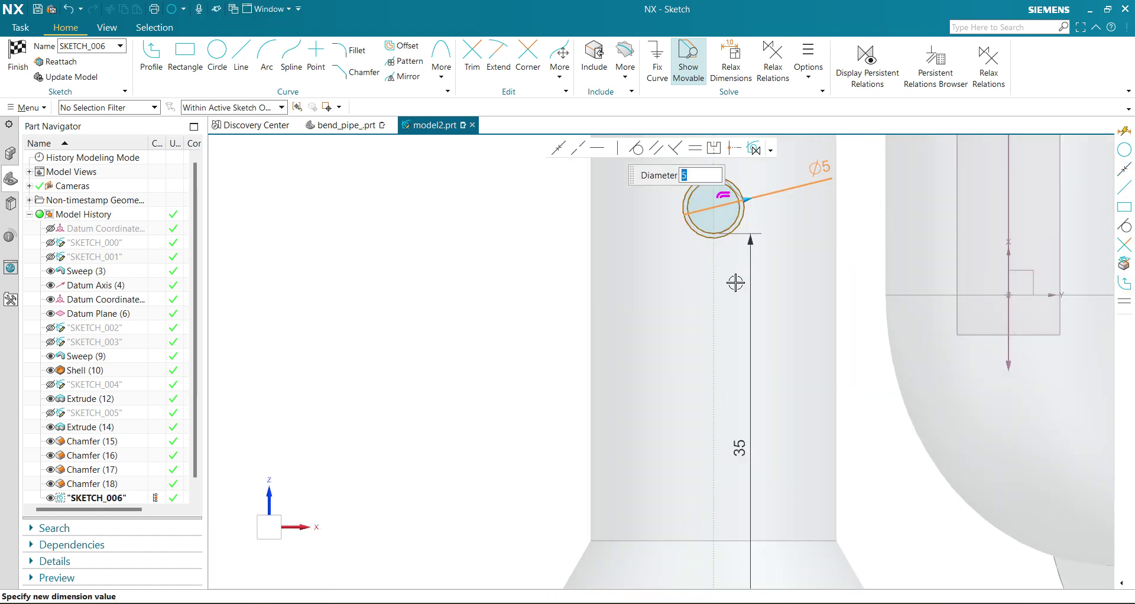
key(Return)
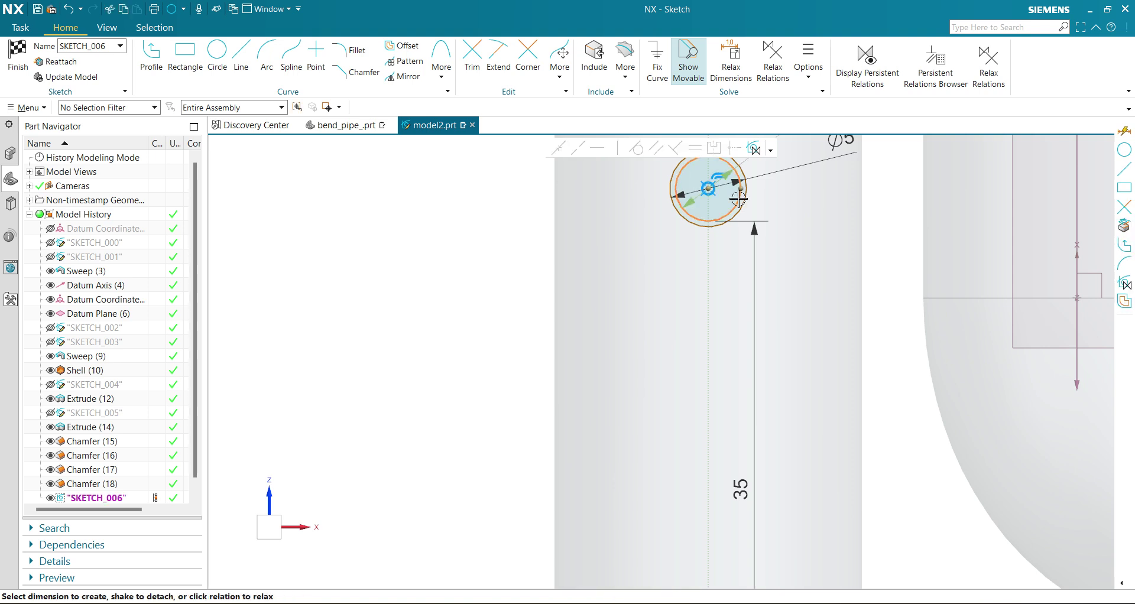
Set the diameter of the other concentric circle to 10 mm and finish the sketch.
scroll(725, 261, down, 3)
scroll(755, 195, up, 3)
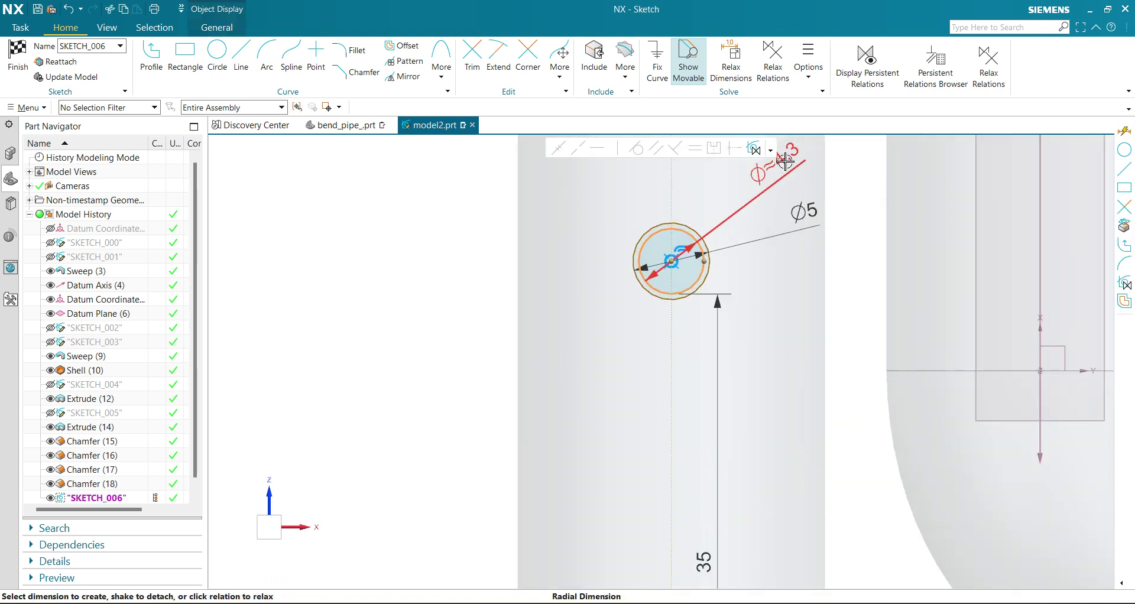
click(758, 175)
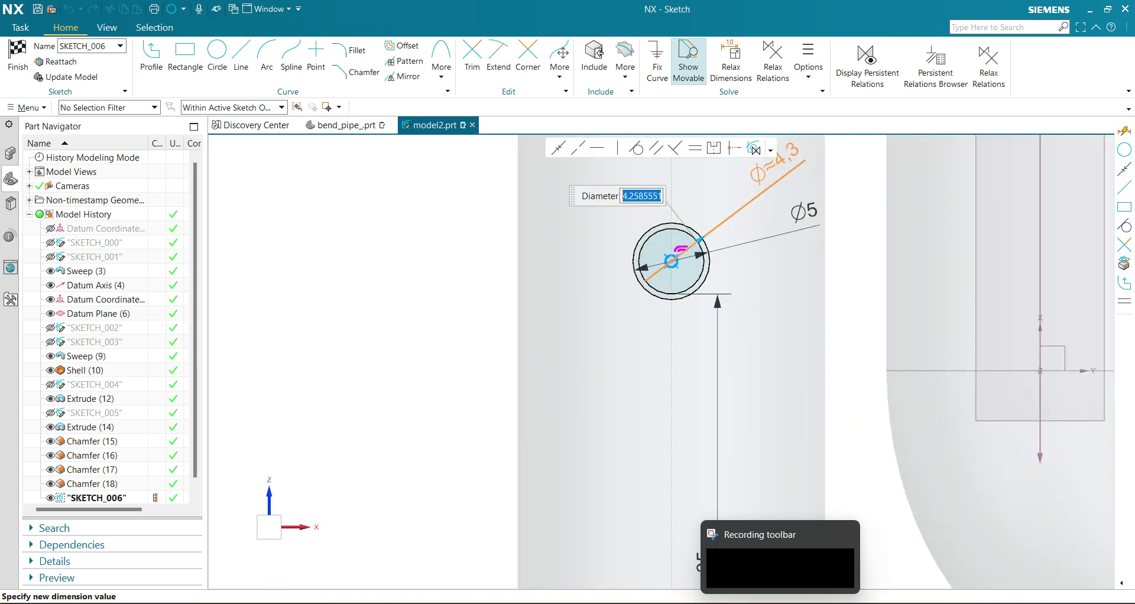
key(Return)
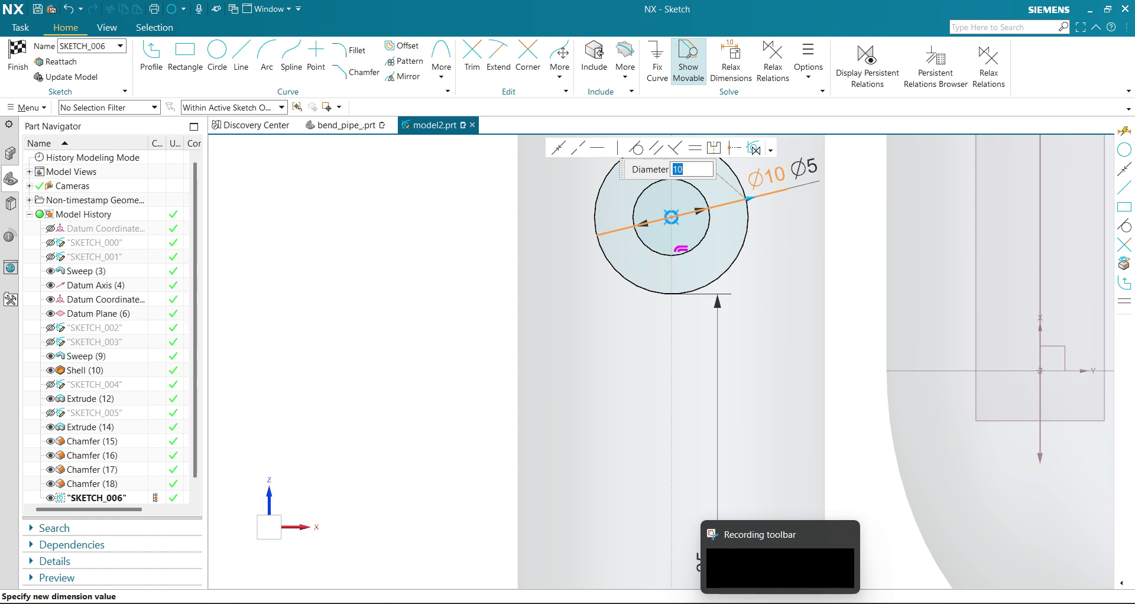
scroll(601, 446, down, 4)
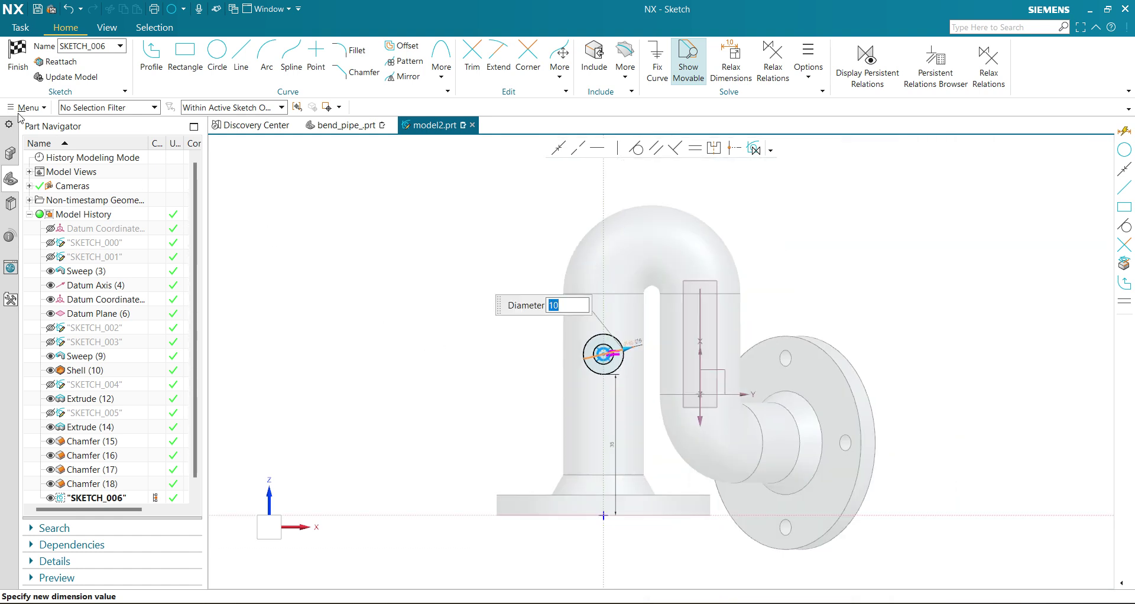
click(55, 61)
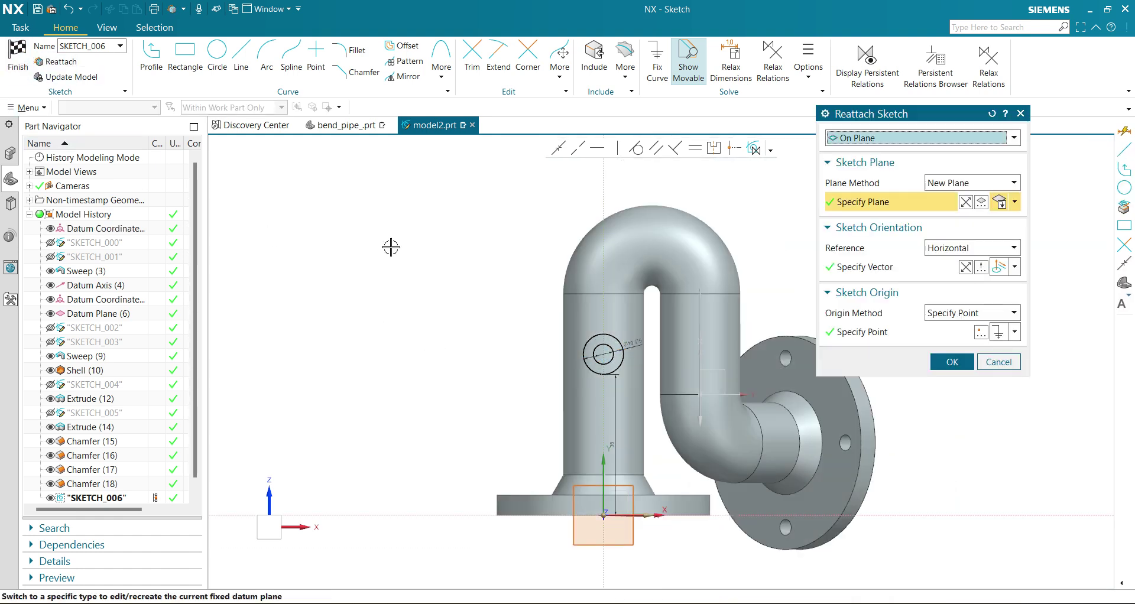
click(952, 362)
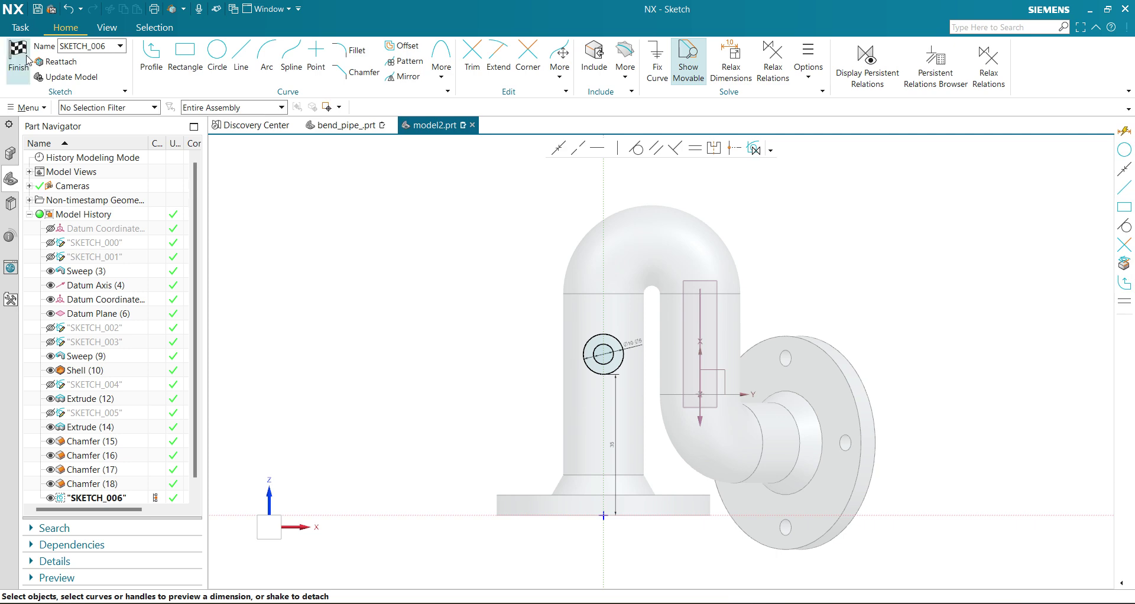
click(18, 56)
Extrude the two concentric circles 13 mm outward from the straight leg as a separate body with Boolean set to None.
mouse_move(598, 355)
middle_down()
mouse_move(645, 349)
mouse_move(626, 357)
middle_up()
click(92, 53)
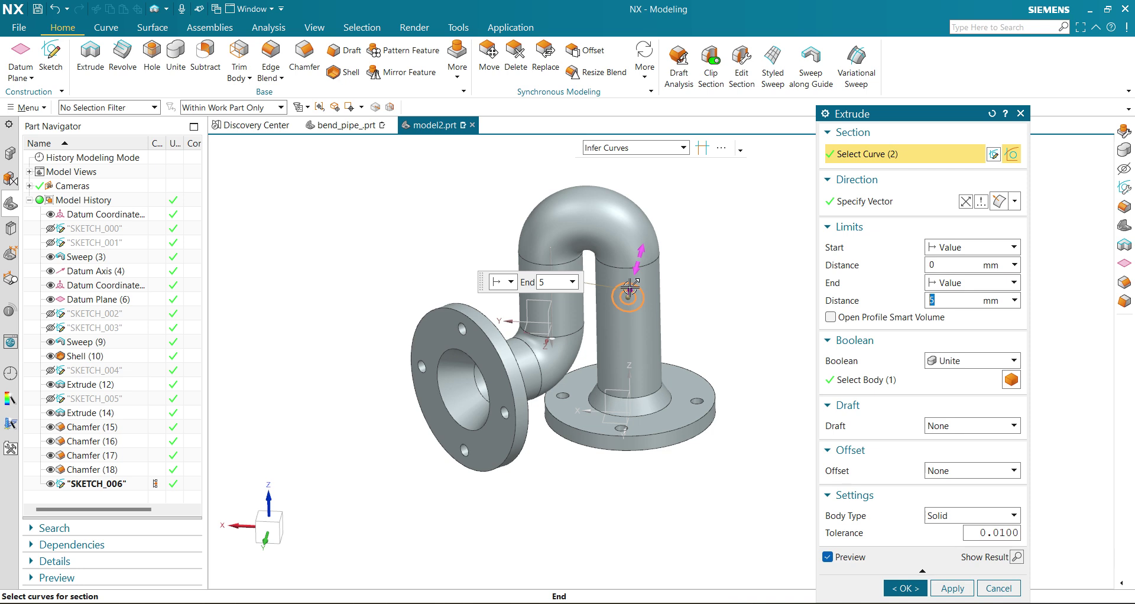
drag(630, 288, 611, 361)
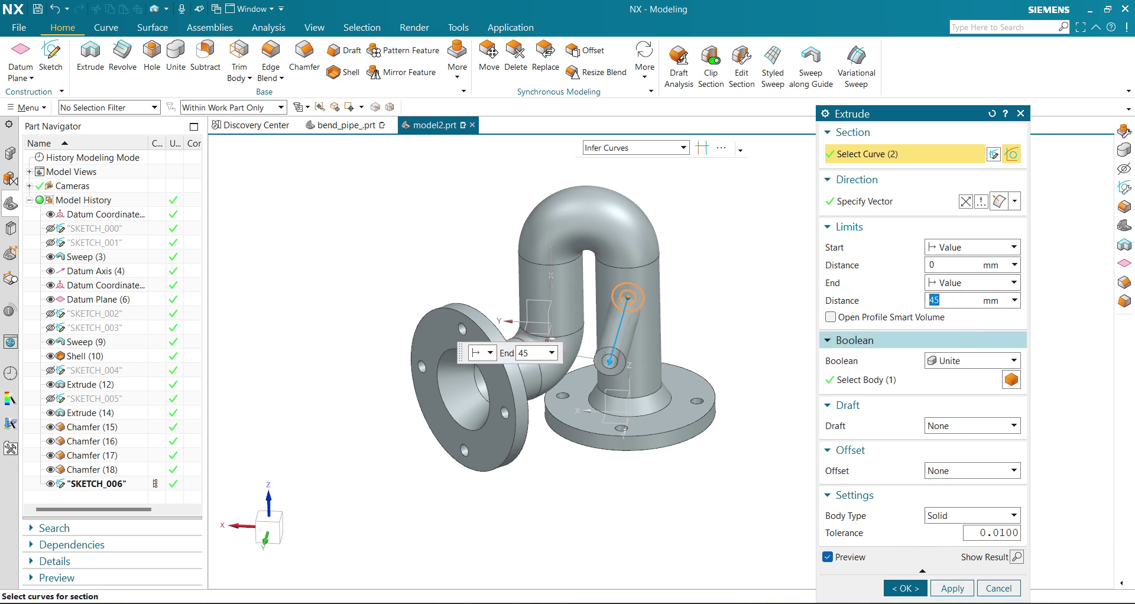
text(3)
key(Return)
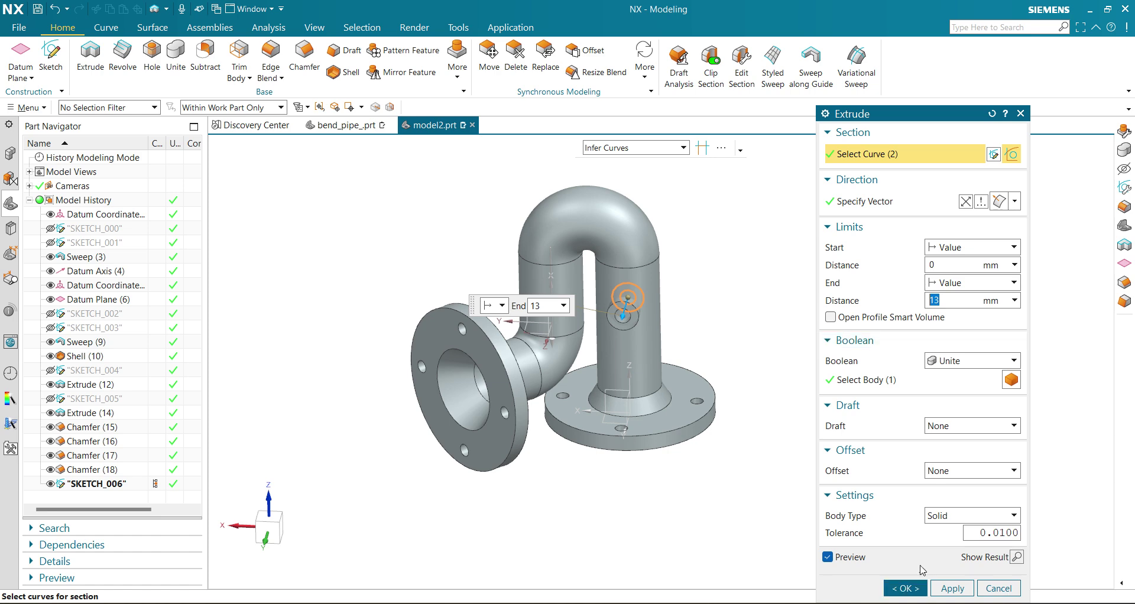
click(965, 362)
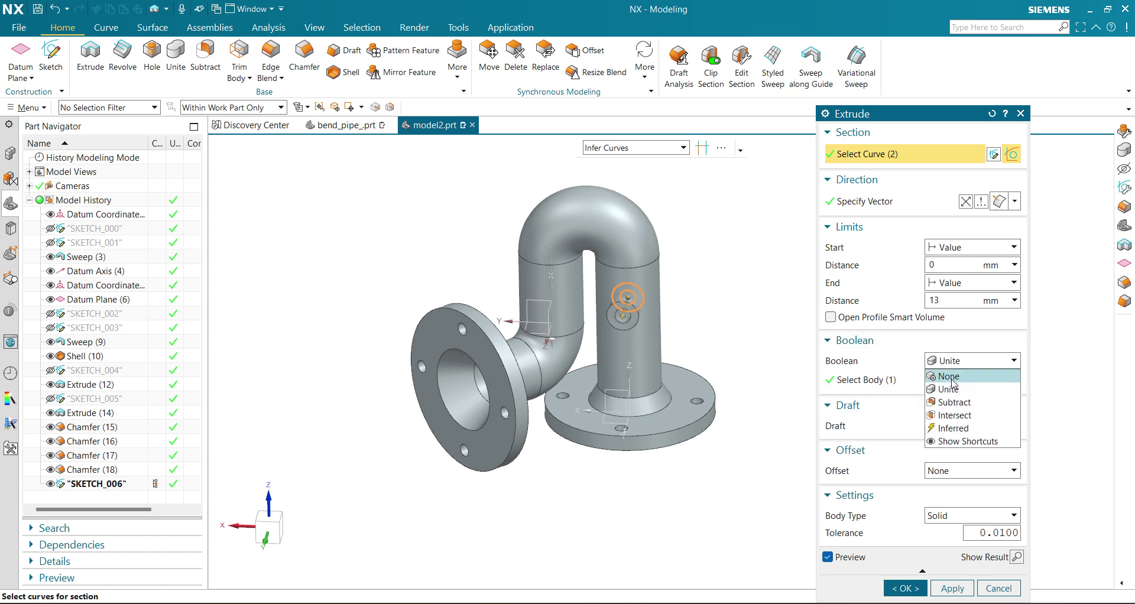
click(949, 377)
click(905, 588)
Set up a Unite with the small ring boss as target and the pipe as tool, with region definition enabled.
scroll(759, 393, down, 2)
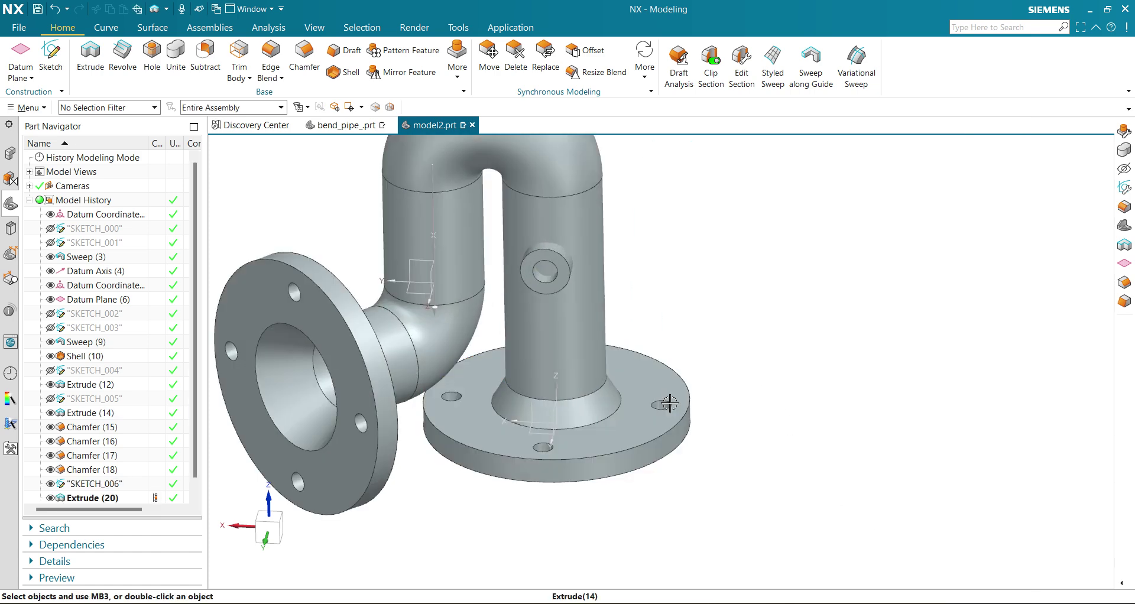
middle_drag(671, 403, 738, 409)
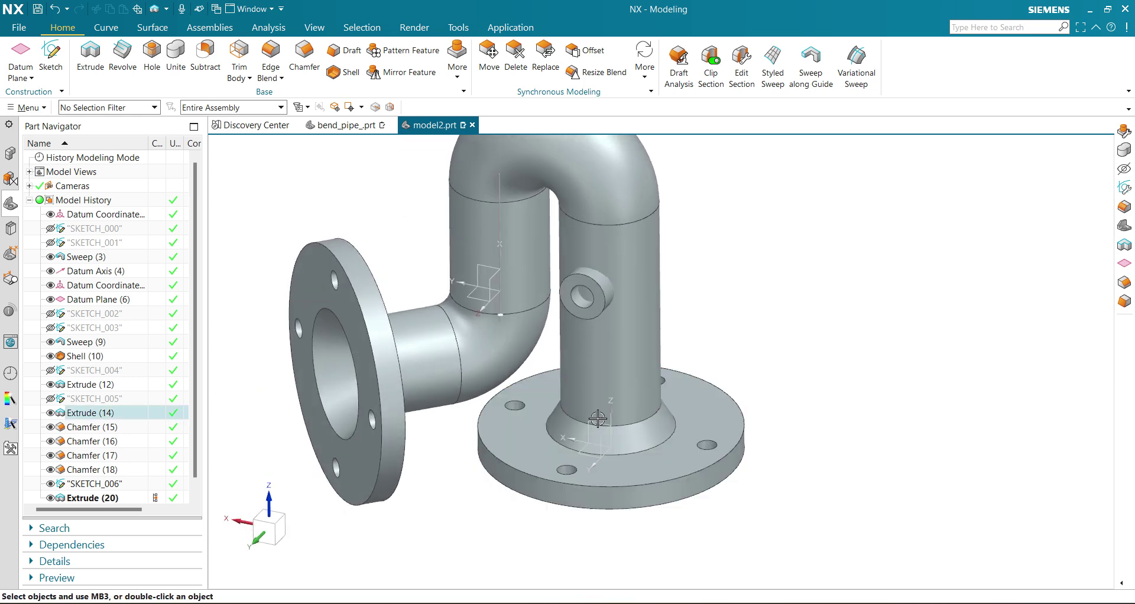
click(175, 58)
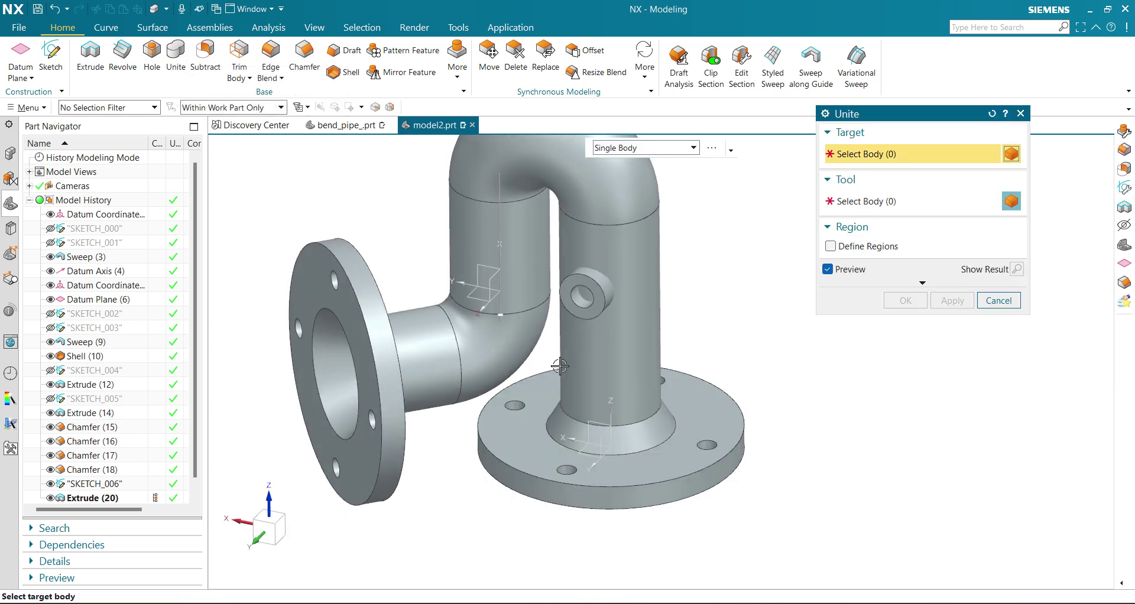
scroll(688, 285, up, 3)
click(535, 263)
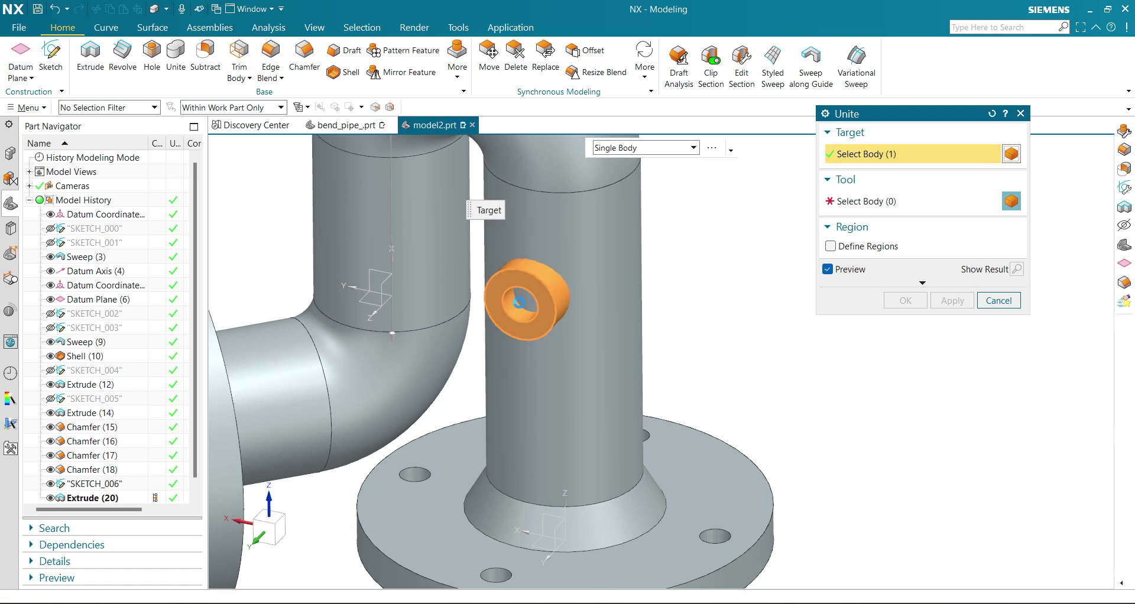
click(621, 319)
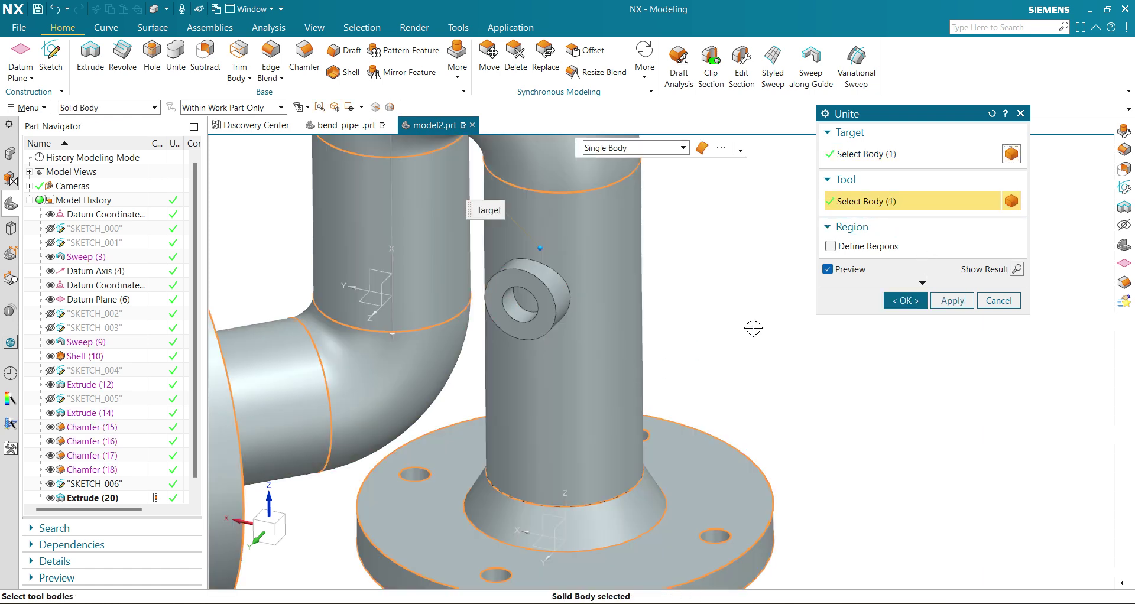
click(853, 248)
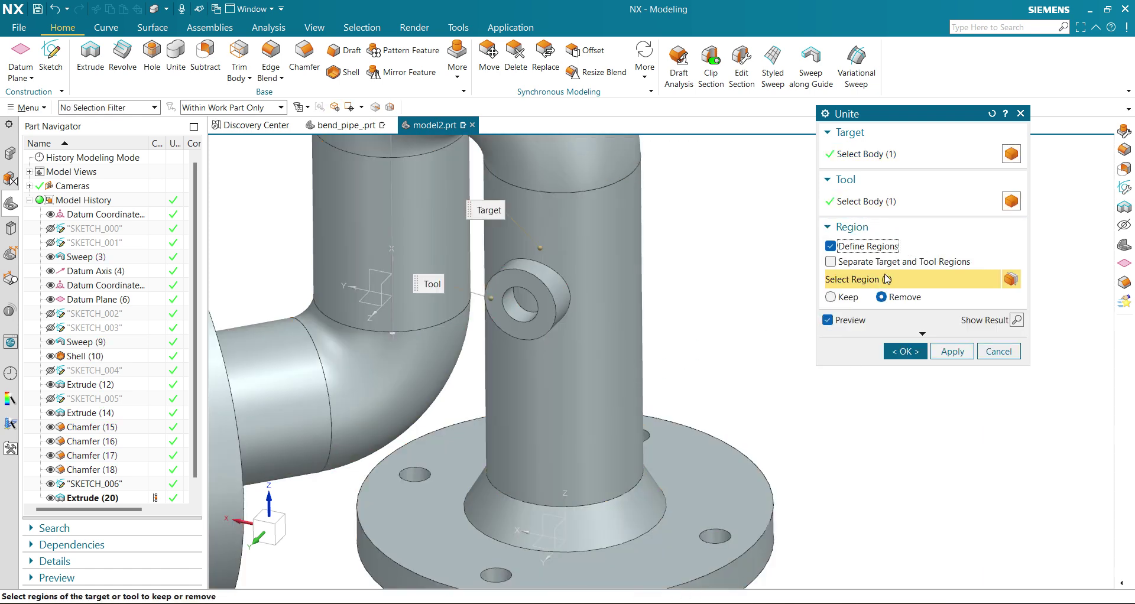
Remove the boss region protruding inside the pipe and the pipe wall region closing the boss's bore, and complete the Unite.
middle_drag(591, 384, 569, 301)
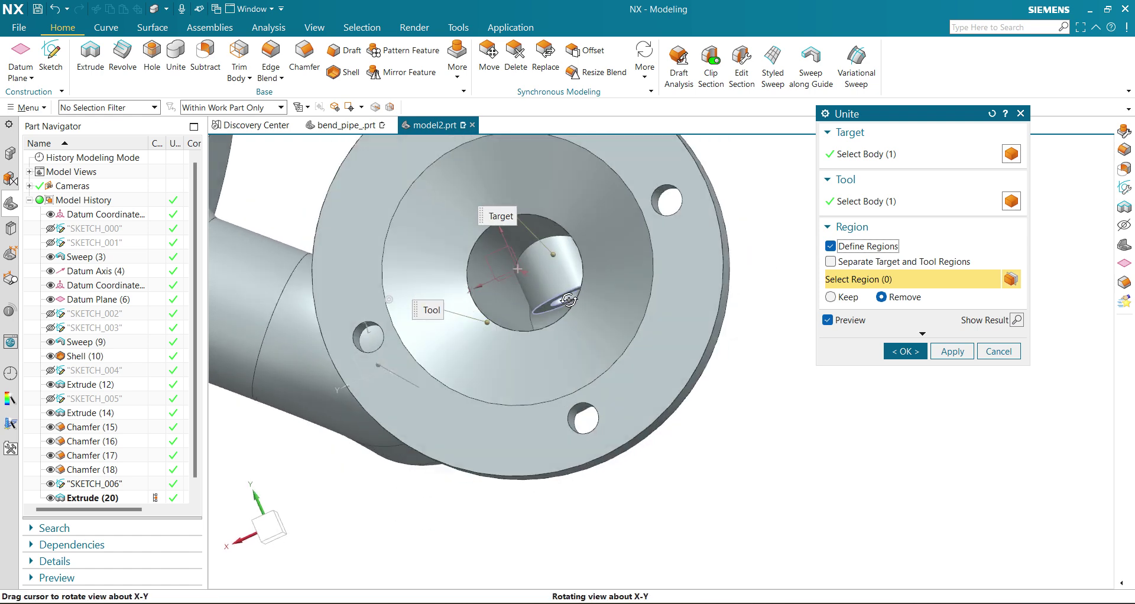
scroll(569, 300, up, 4)
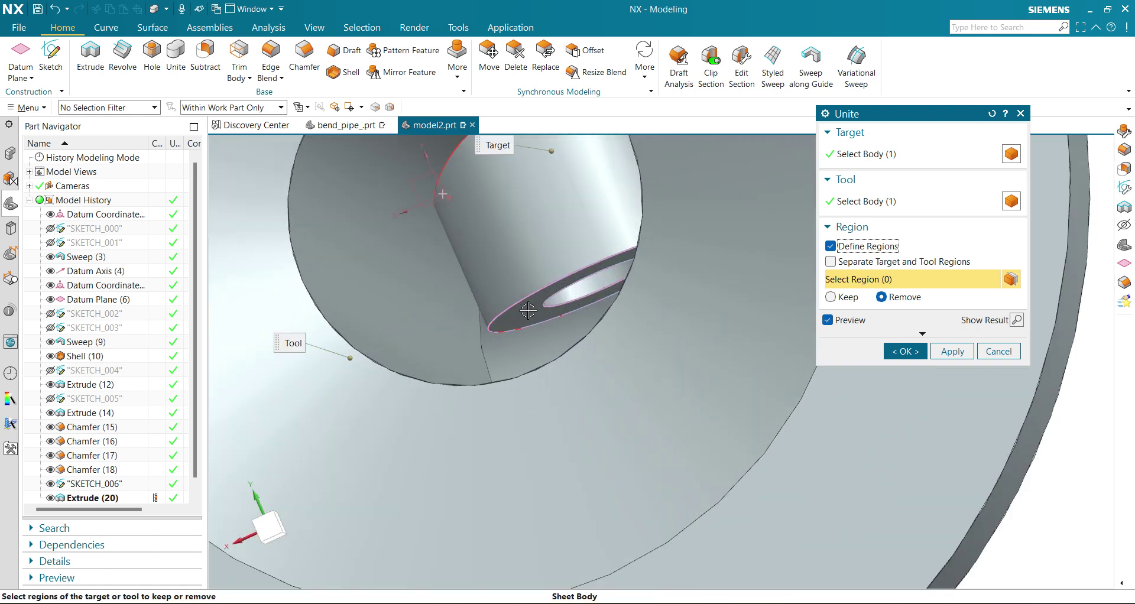
click(528, 310)
scroll(528, 310, down, 5)
middle_drag(528, 310, 479, 314)
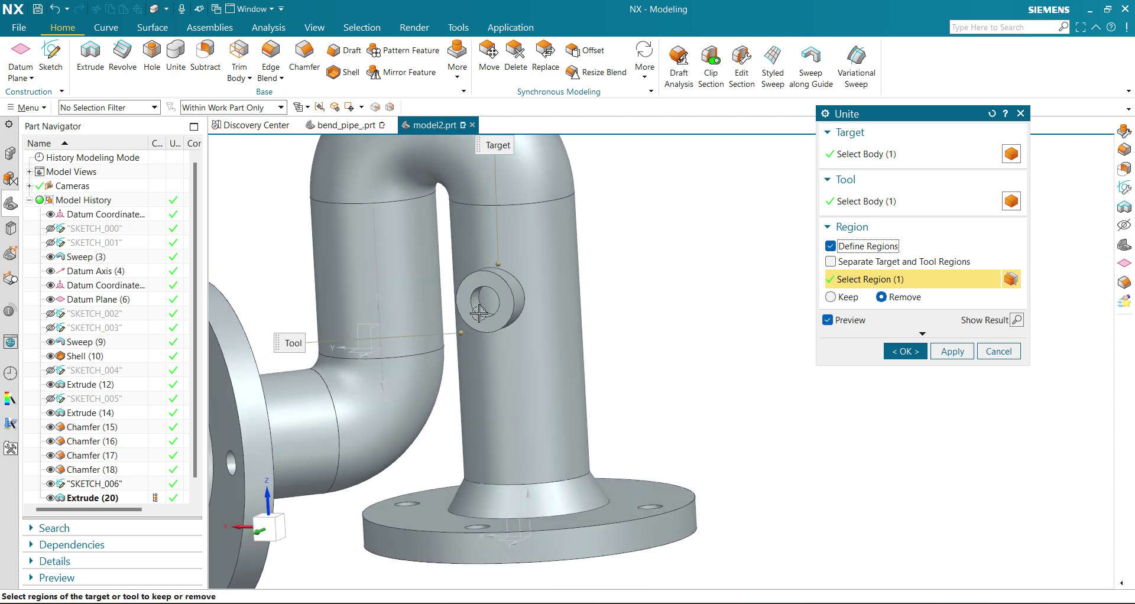
scroll(479, 314, up, 6)
click(496, 395)
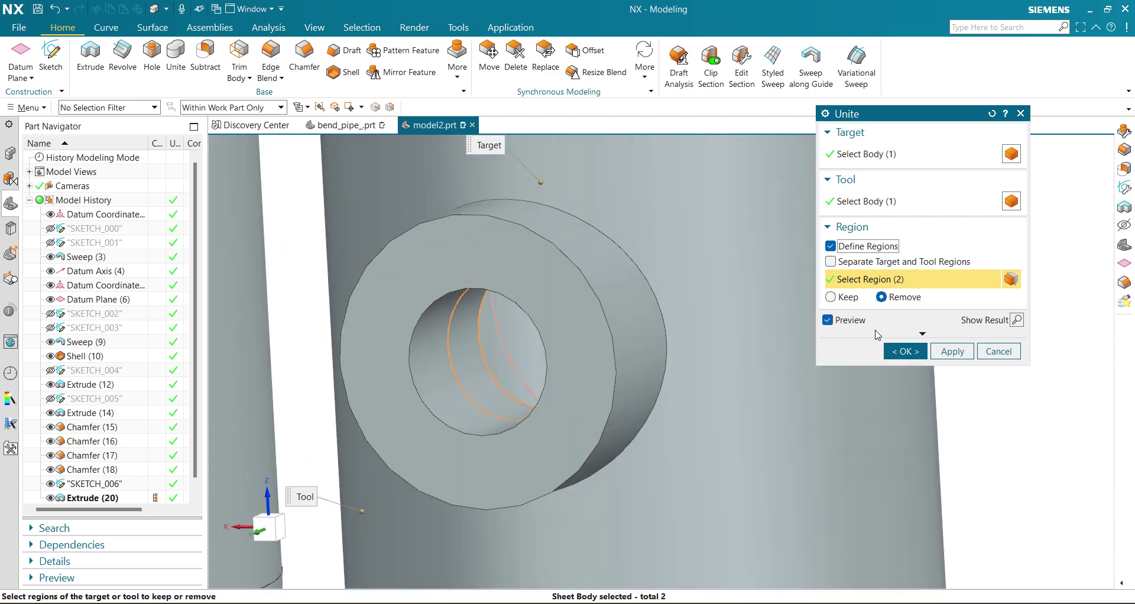
click(901, 350)
Hide the ring boss's sketch, SKETCH_006.
scroll(578, 337, down, 4)
mouse_move(580, 345)
middle_down()
mouse_move(648, 360)
mouse_move(591, 332)
mouse_move(565, 347)
mouse_move(565, 330)
mouse_move(593, 337)
middle_up()
key(ctrl+f)
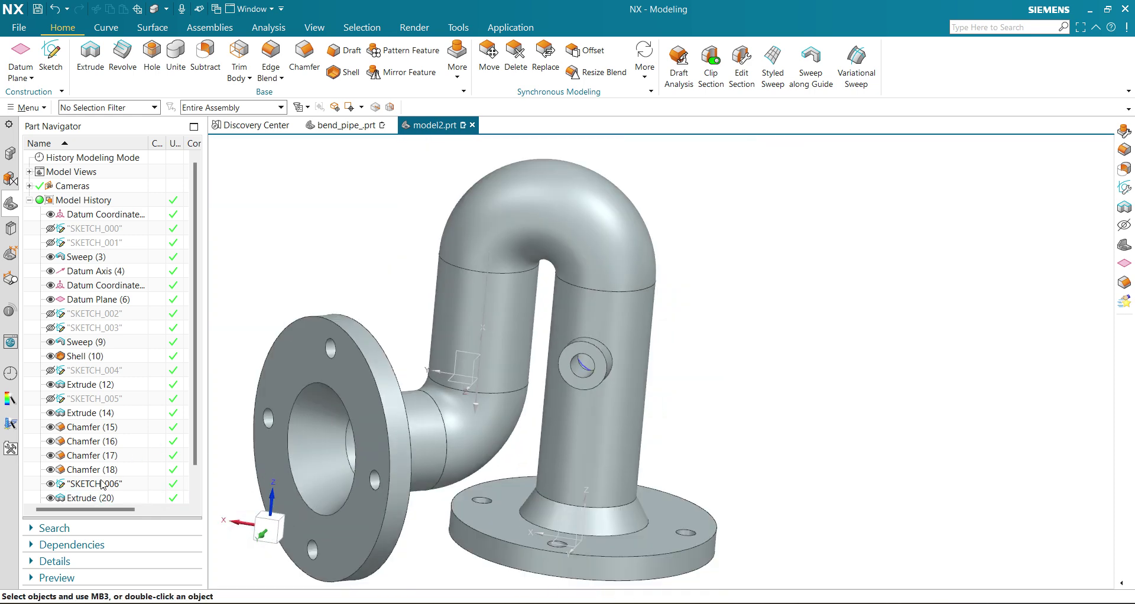
scroll(102, 485, down, 1)
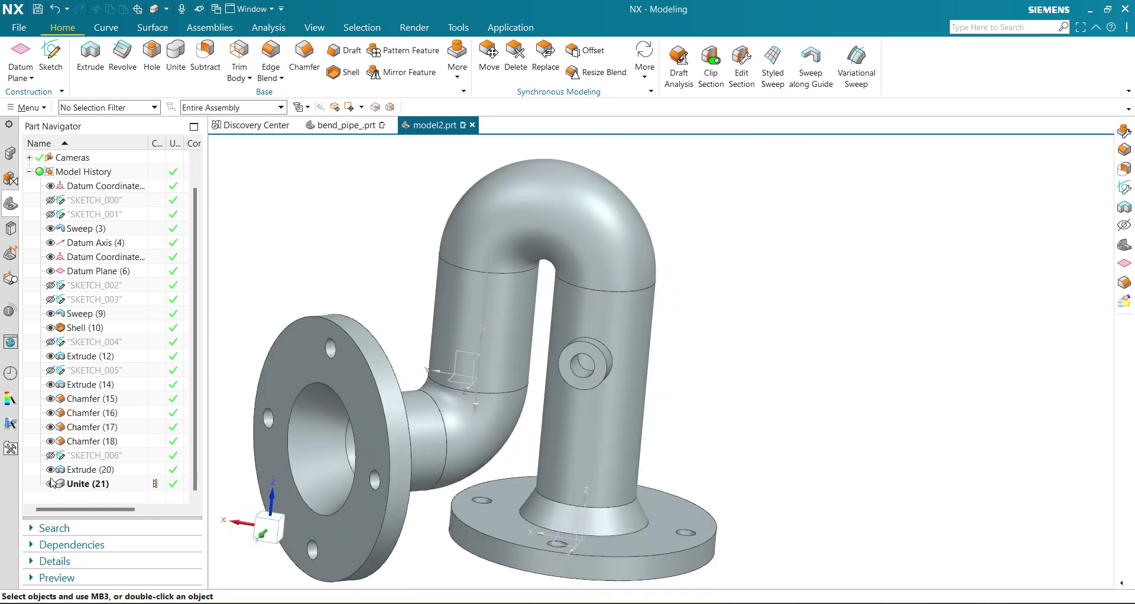
Set up a 2 mm circular Edge Blend on both outer rim edges of each flange and the edge where the boss meets the pipe.
middle_drag(686, 368, 643, 393)
click(272, 56)
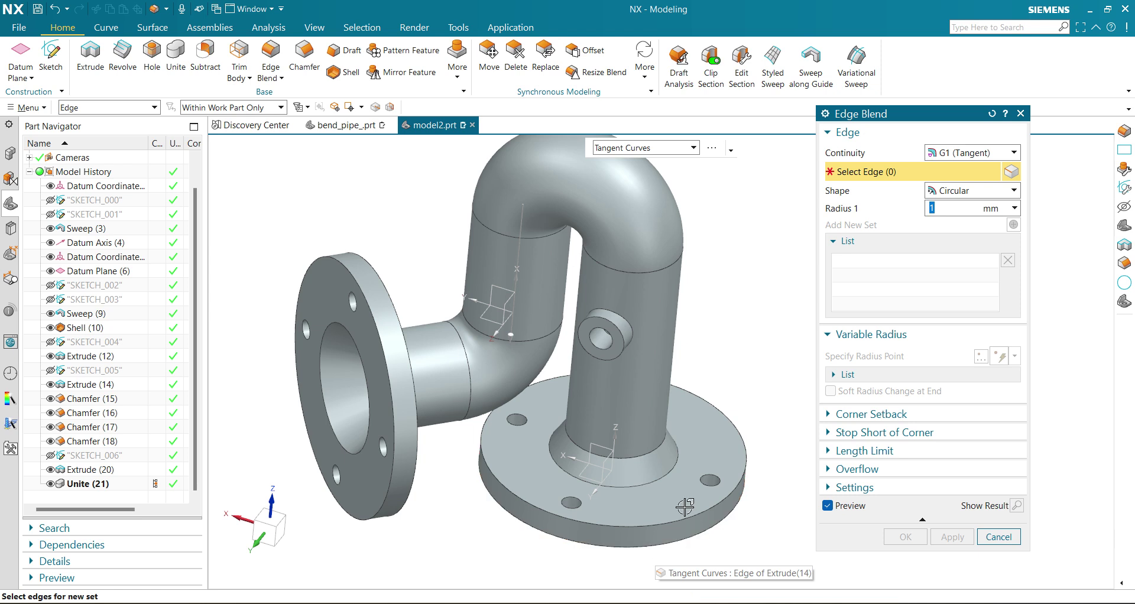
text(2)
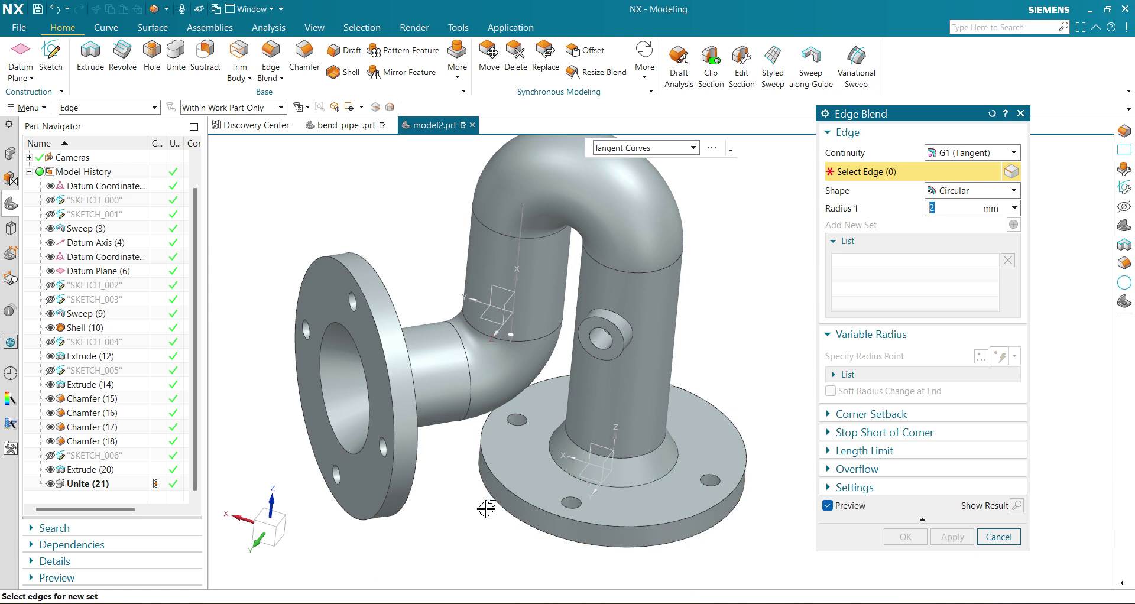
click(526, 540)
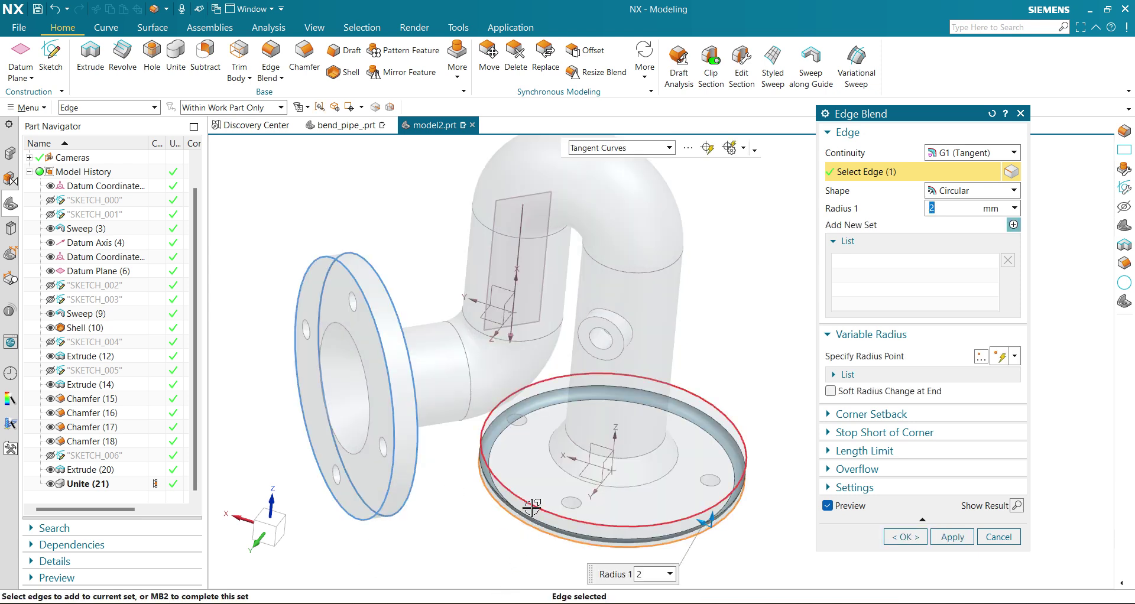
click(531, 507)
click(408, 487)
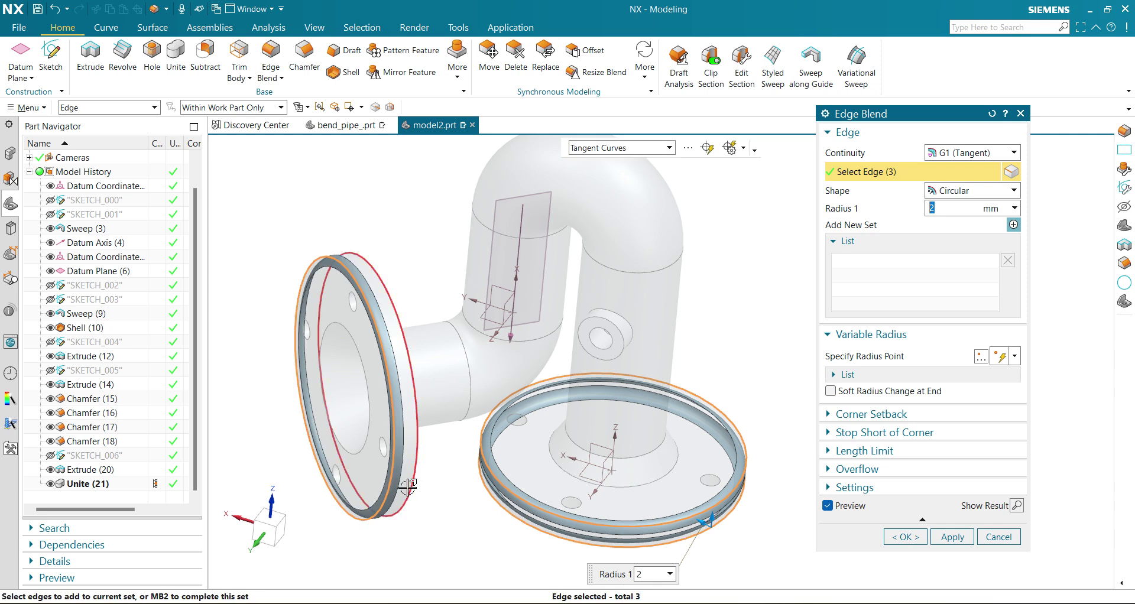
click(413, 483)
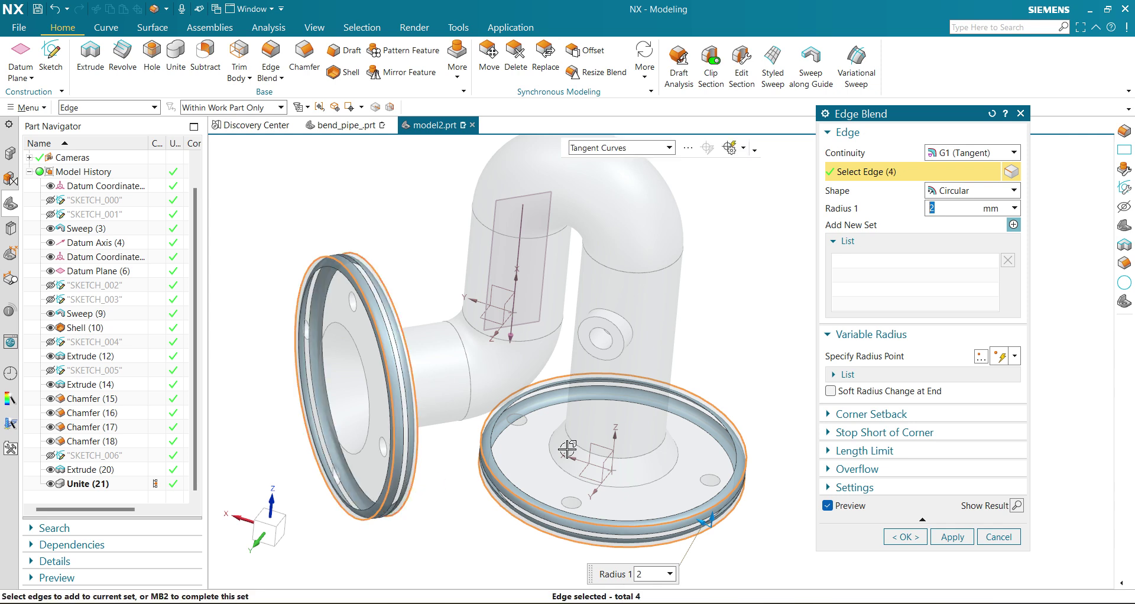
click(631, 335)
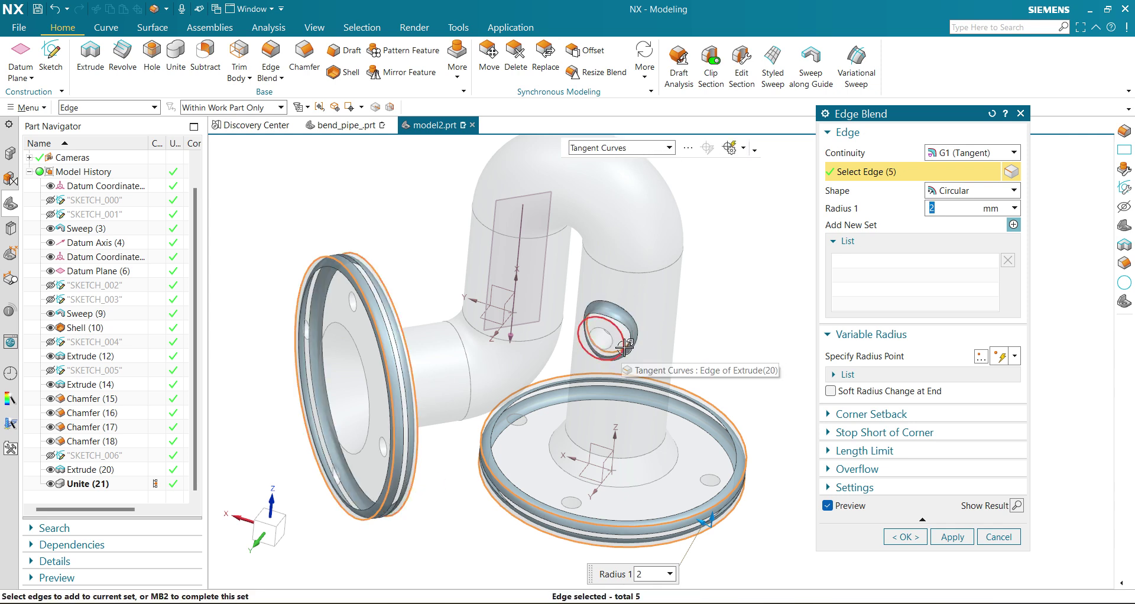
Add a second blend set of 0.5 mm on the boss's outer end edge and complete the Edge Blend.
click(1014, 225)
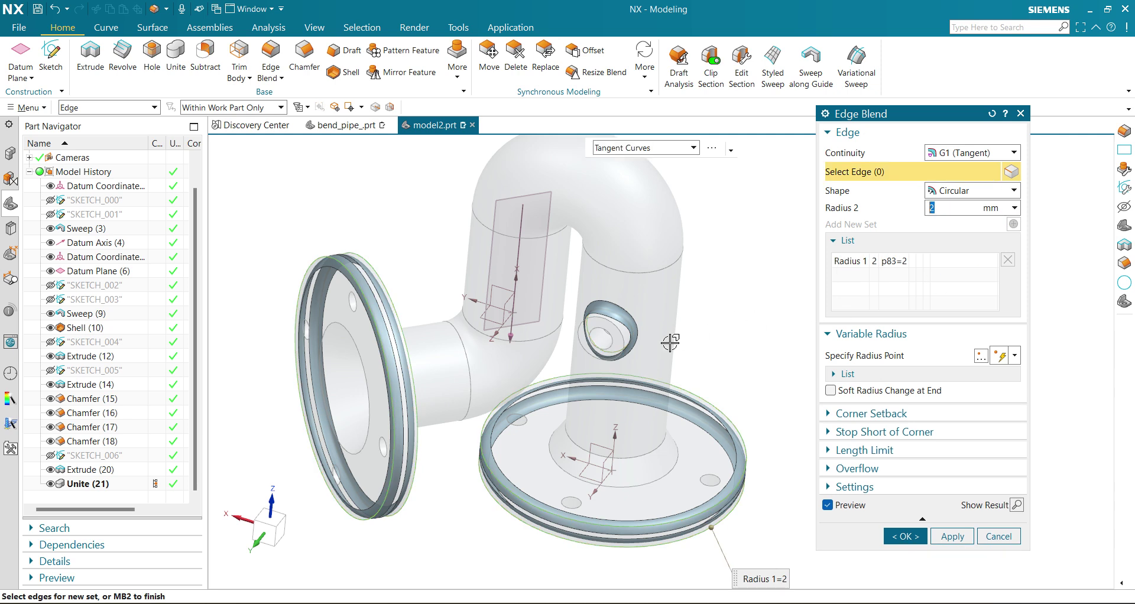
click(637, 344)
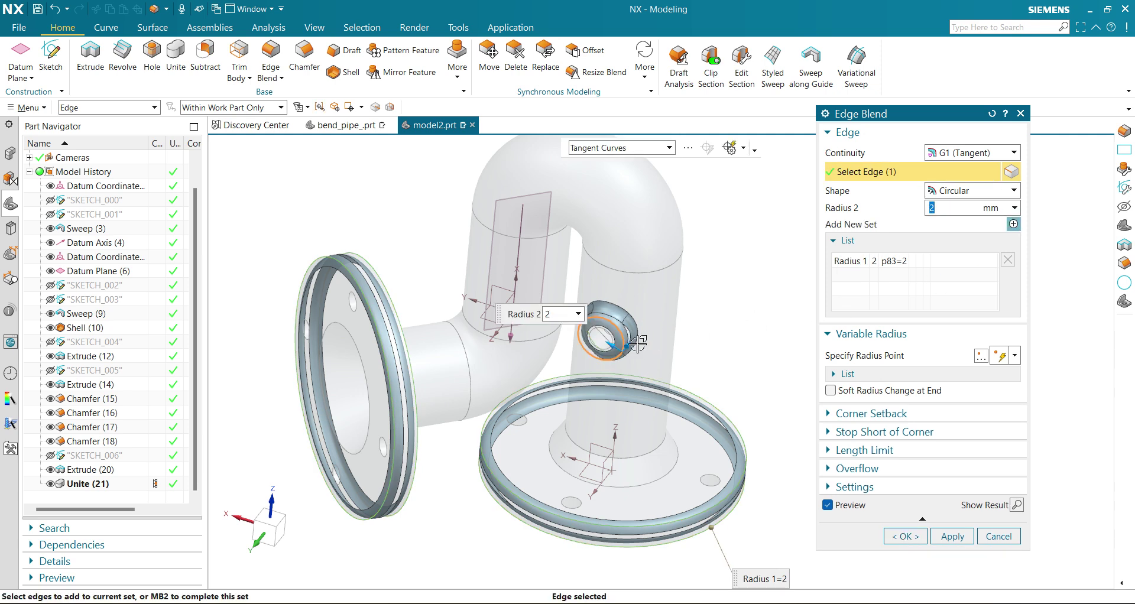
text(0.5)
key(Return)
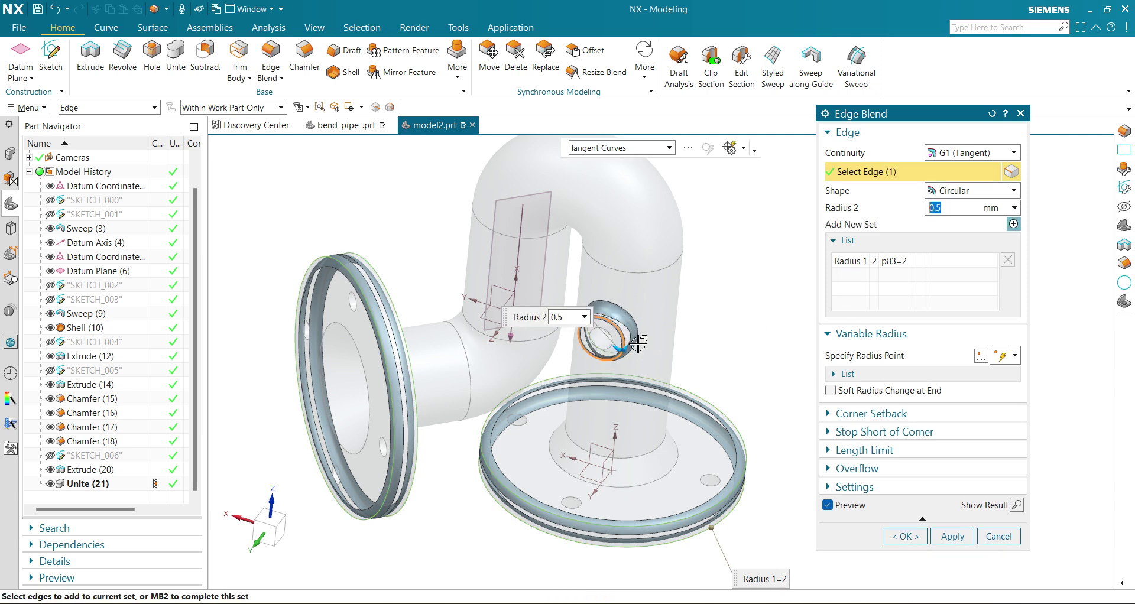
click(905, 536)
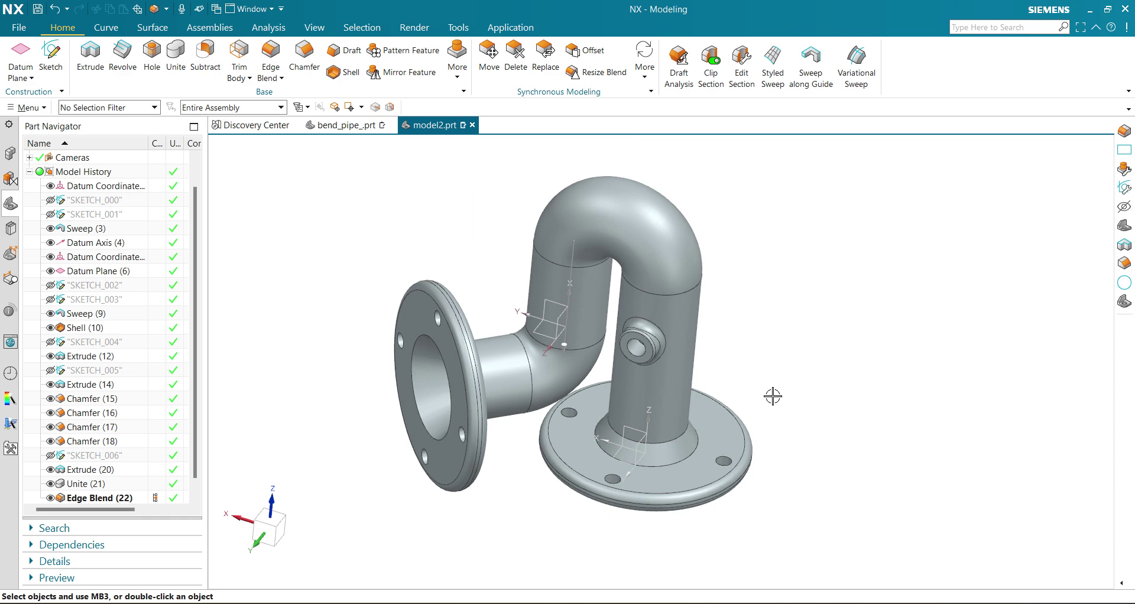
Restrict selection to solid bodies and change the whole pipe body's display color to a muted grey-green.
middle_drag(773, 396, 1024, 343)
middle_drag(755, 361, 825, 402)
scroll(778, 391, up, 2)
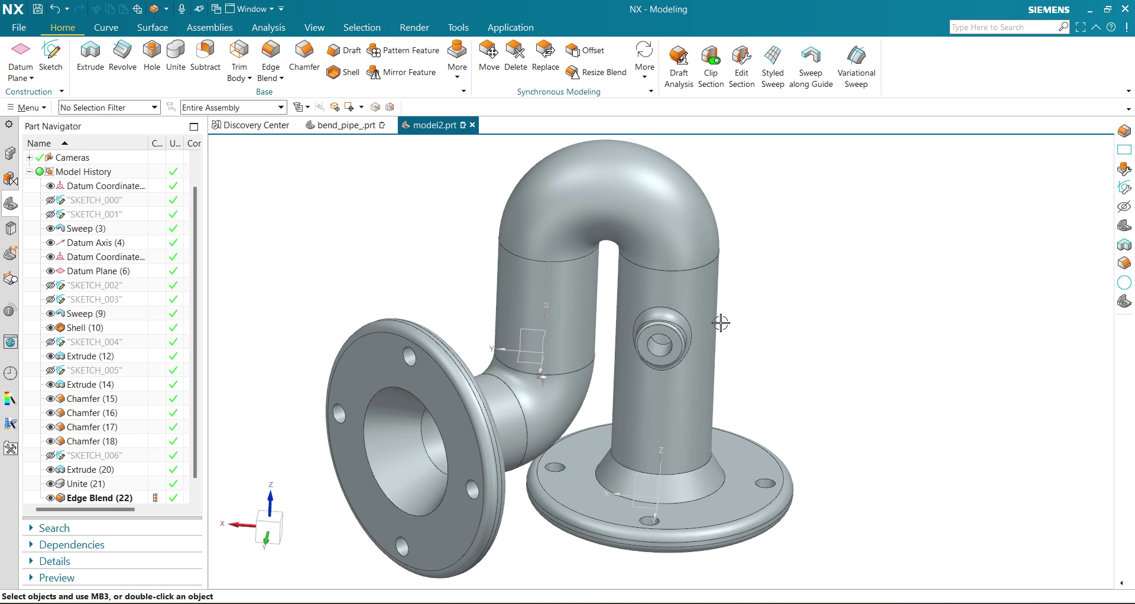
click(133, 107)
click(84, 291)
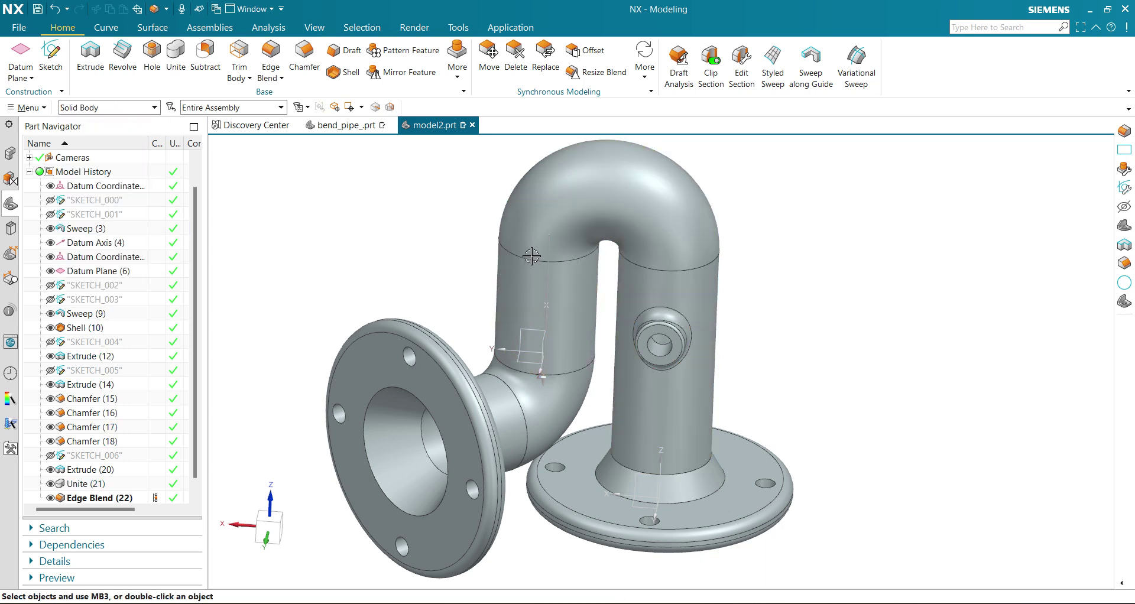
click(534, 254)
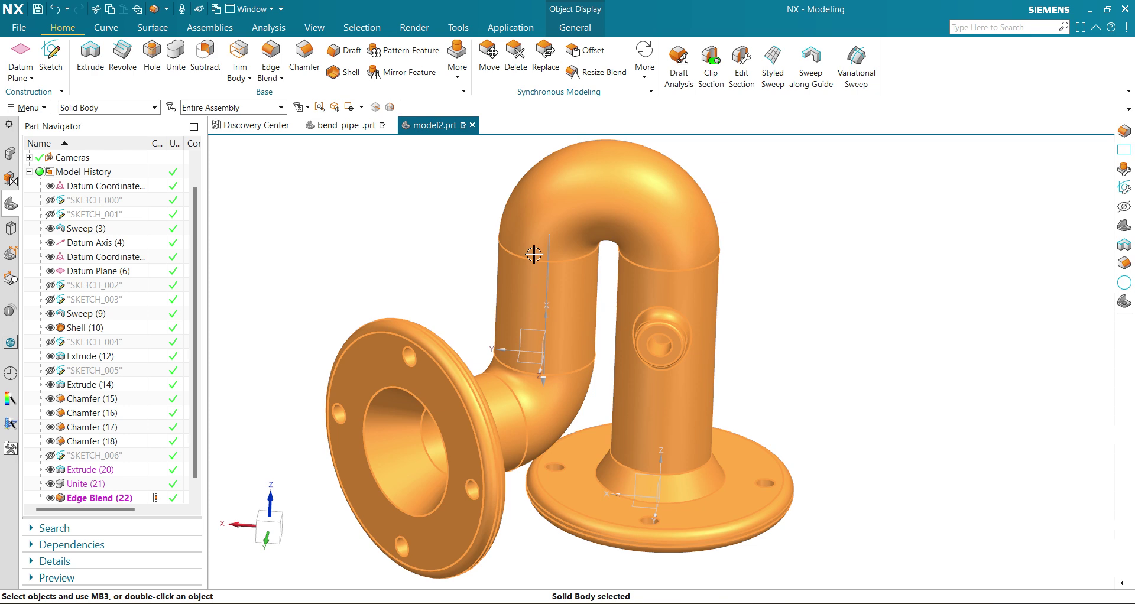
key(ctrl+j)
click(993, 195)
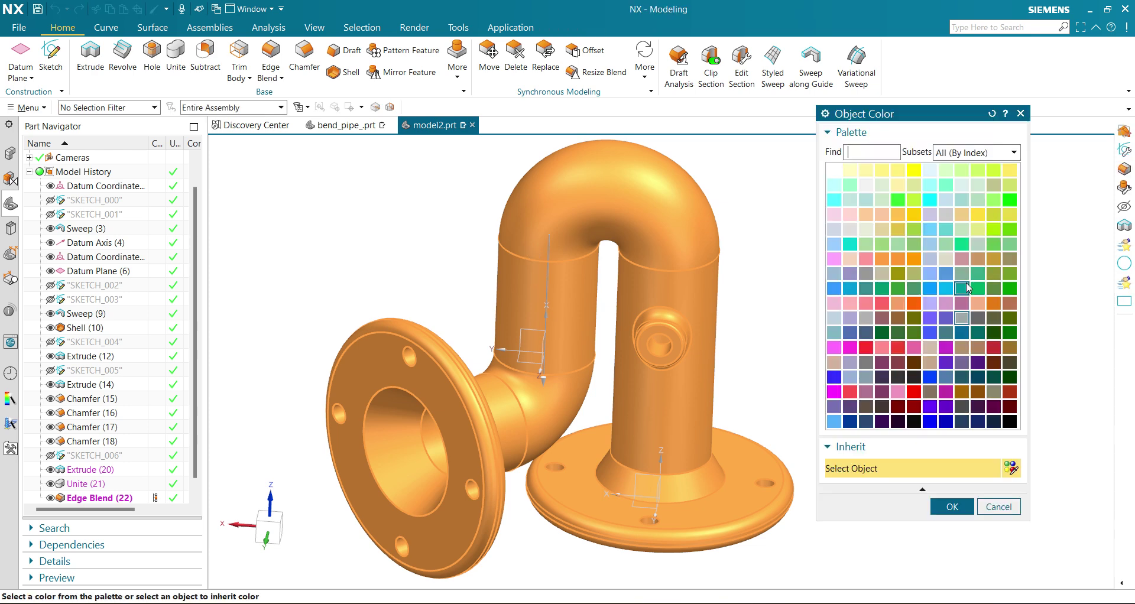
click(964, 276)
click(952, 507)
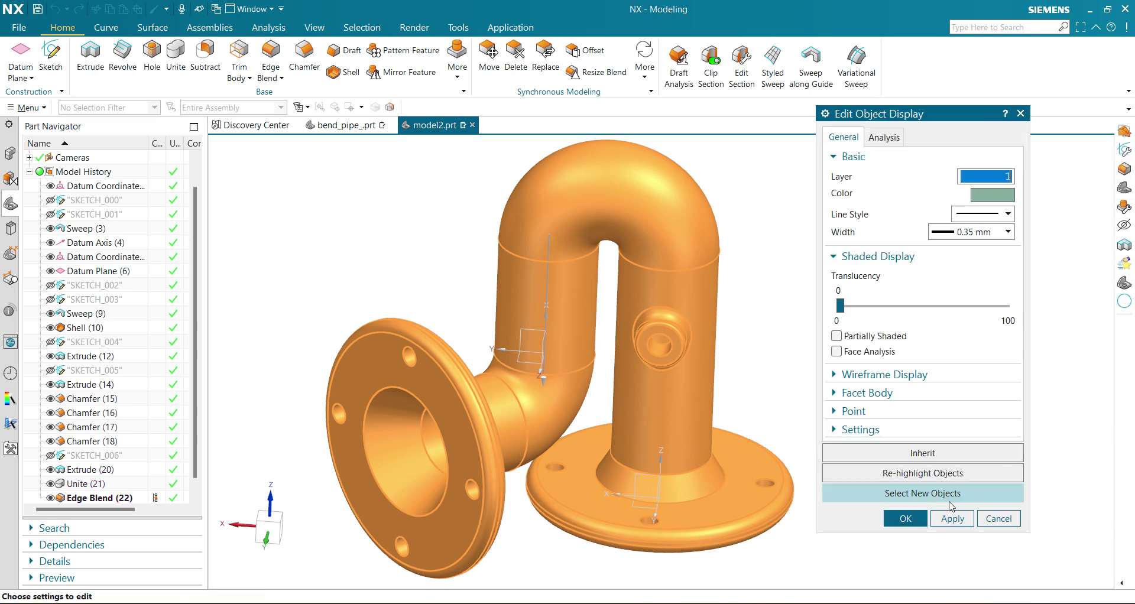
click(956, 520)
click(913, 523)
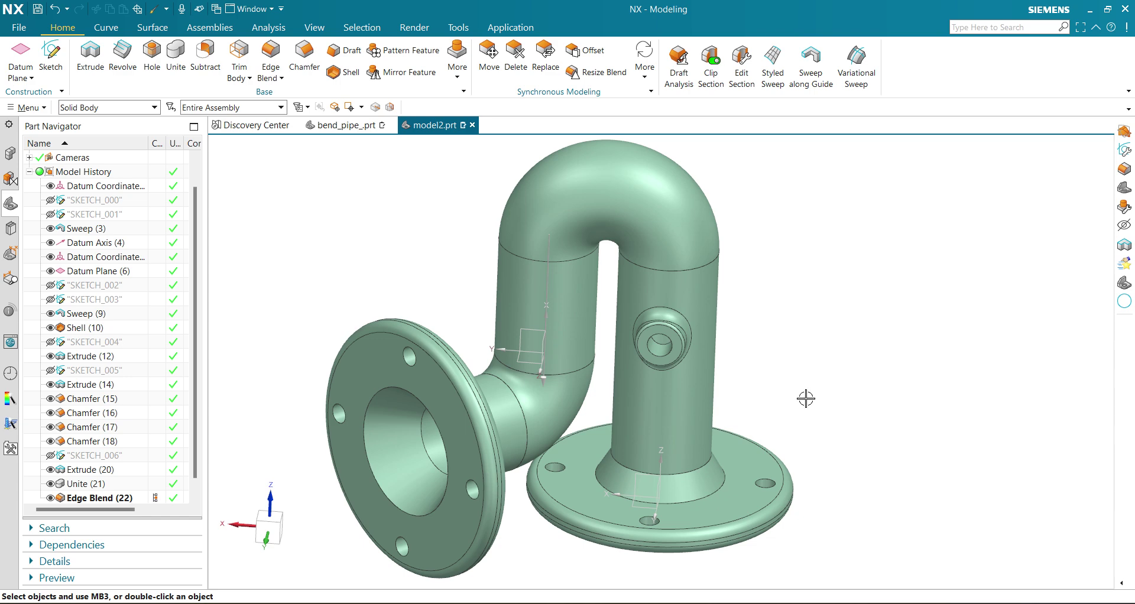
middle_drag(806, 399, 807, 477)
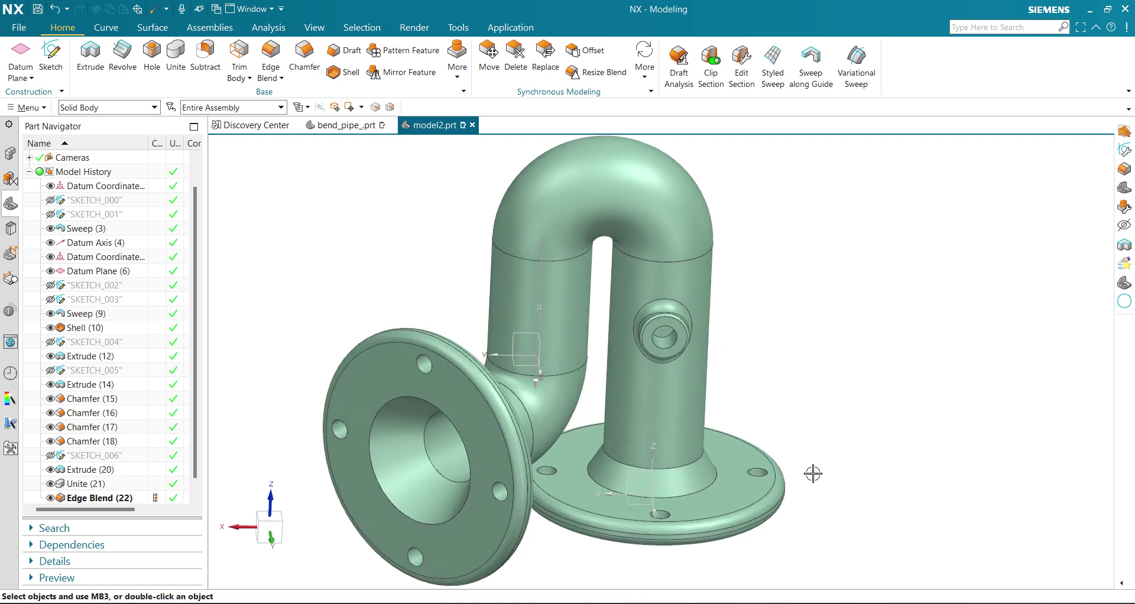